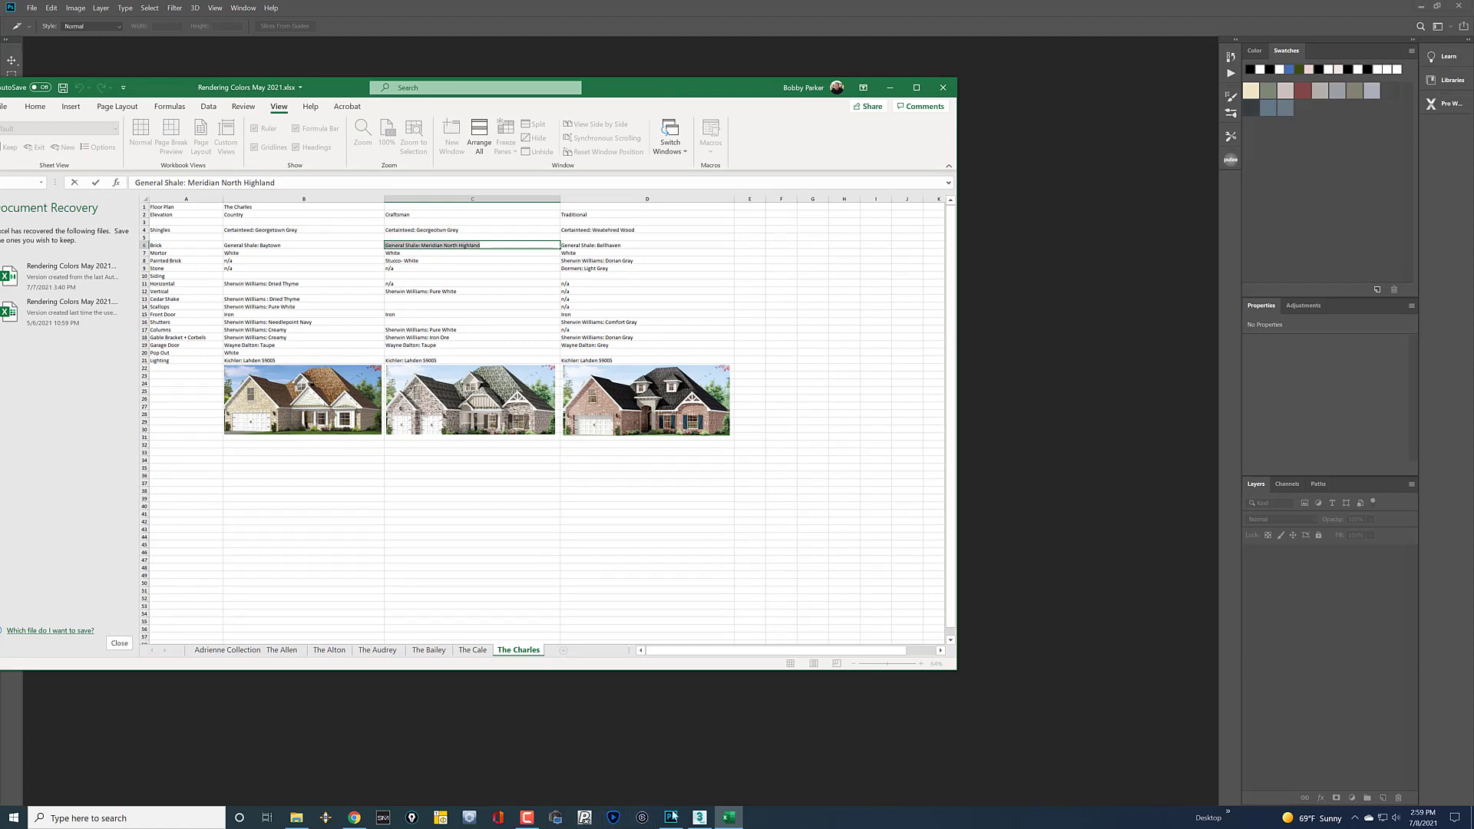
# Step: Check the North Highland brick page in Chrome, and open north-highland.jpg in Photoshop for a brief look before closing it
pyautogui.click(354, 818)
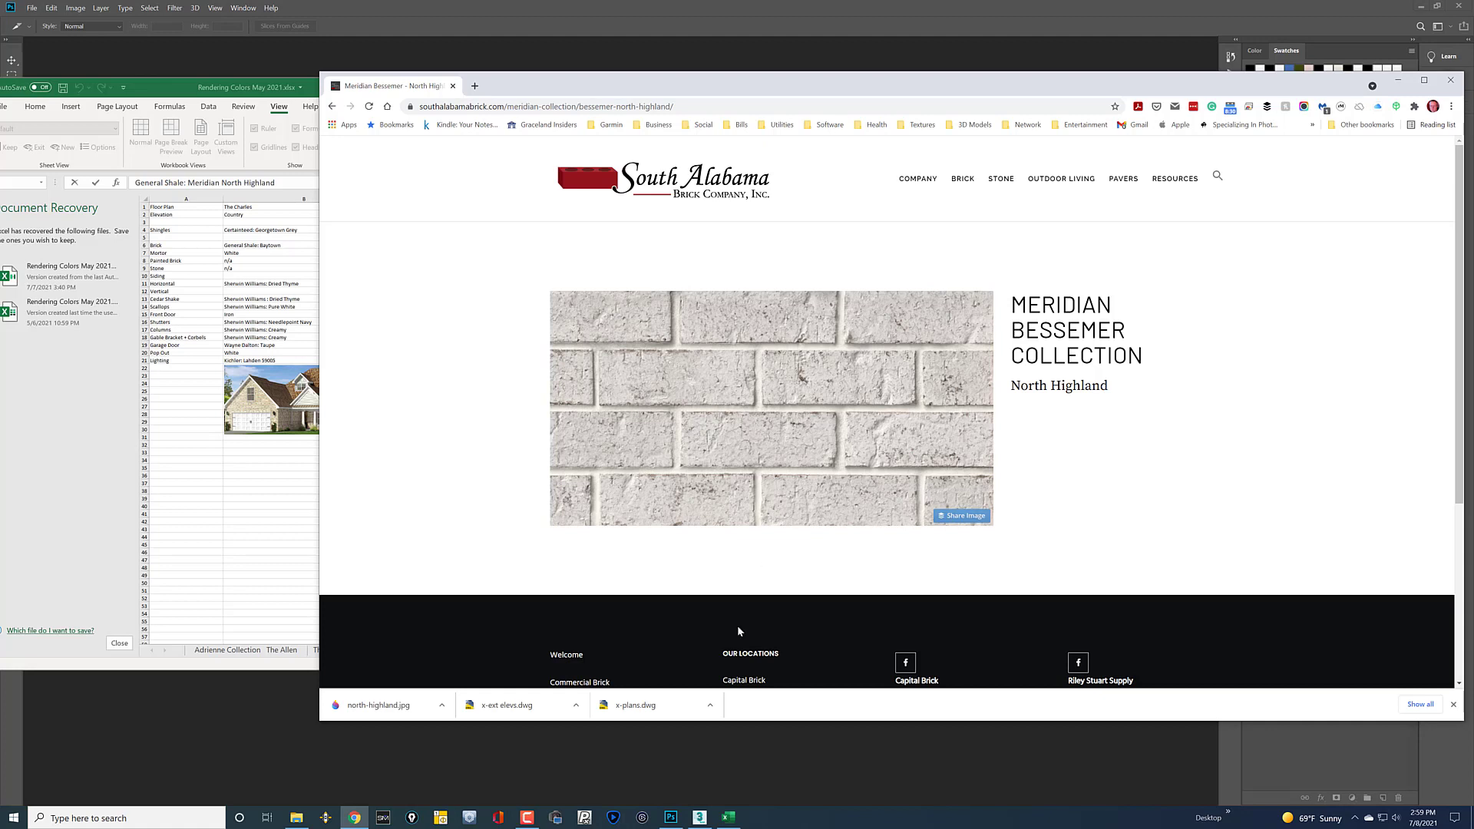
pyautogui.click(670, 817)
pyautogui.click(31, 8)
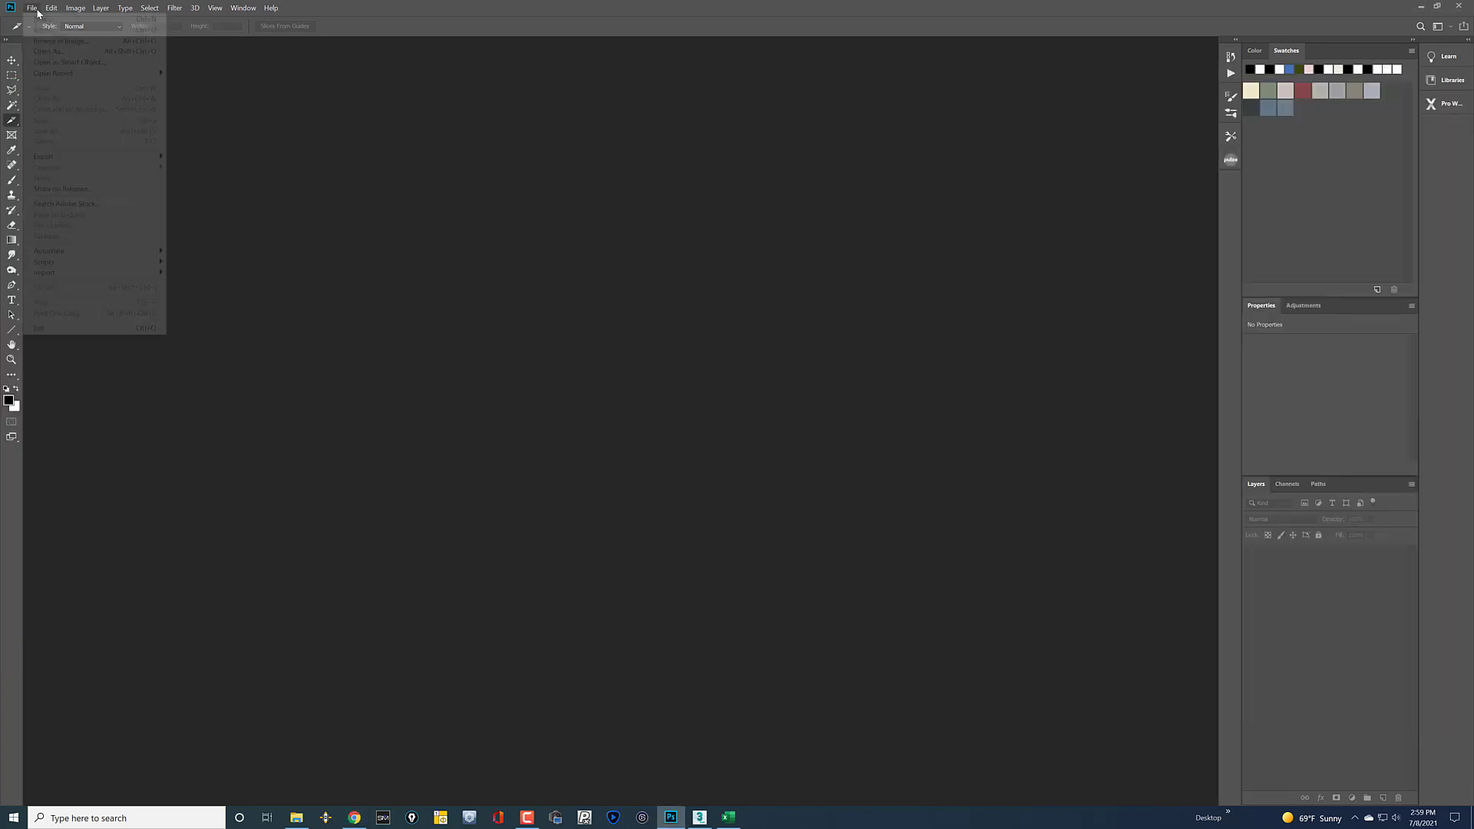
pyautogui.click(46, 38)
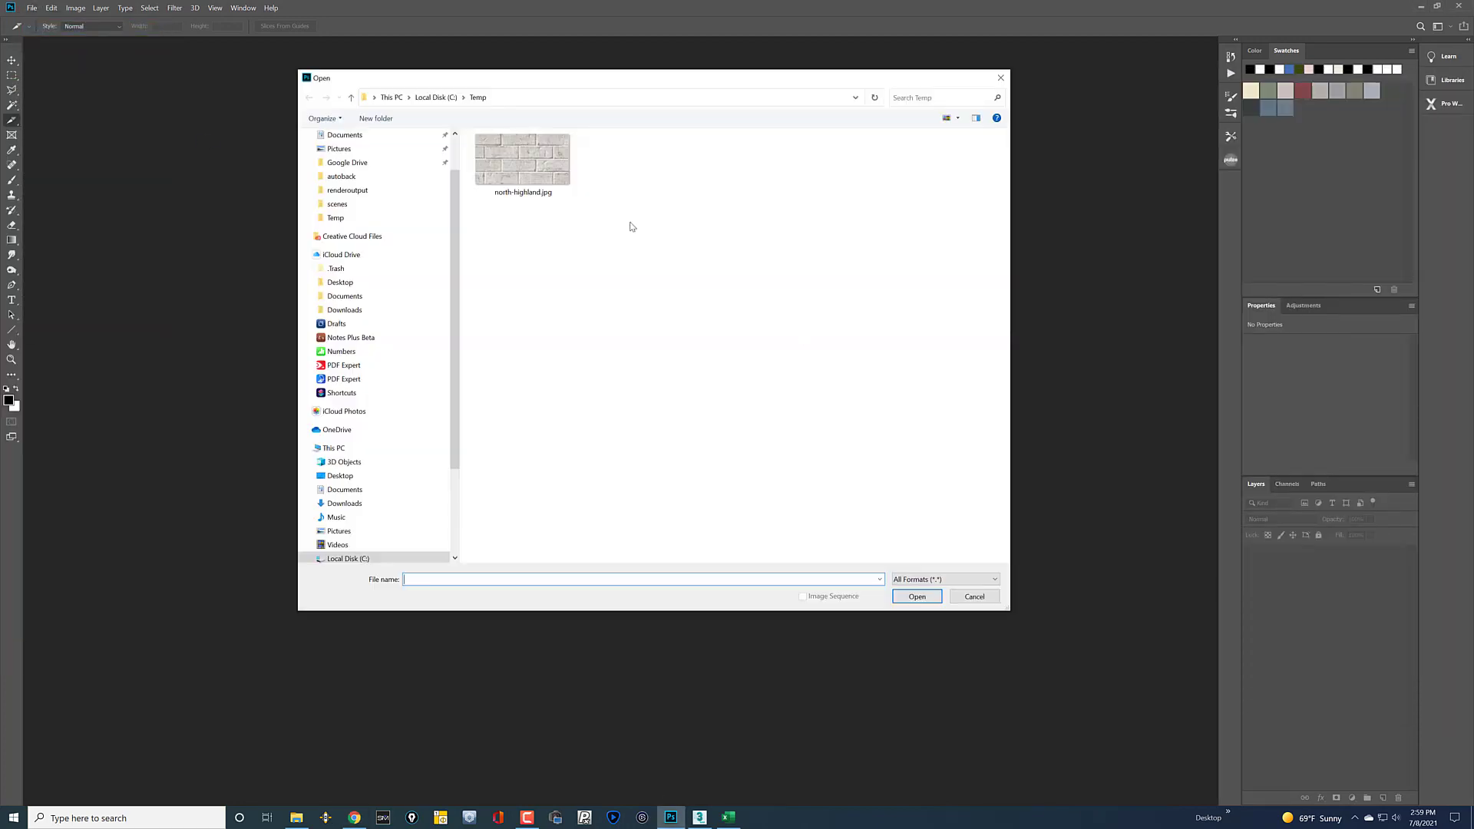
pyautogui.doubleClick(522, 164)
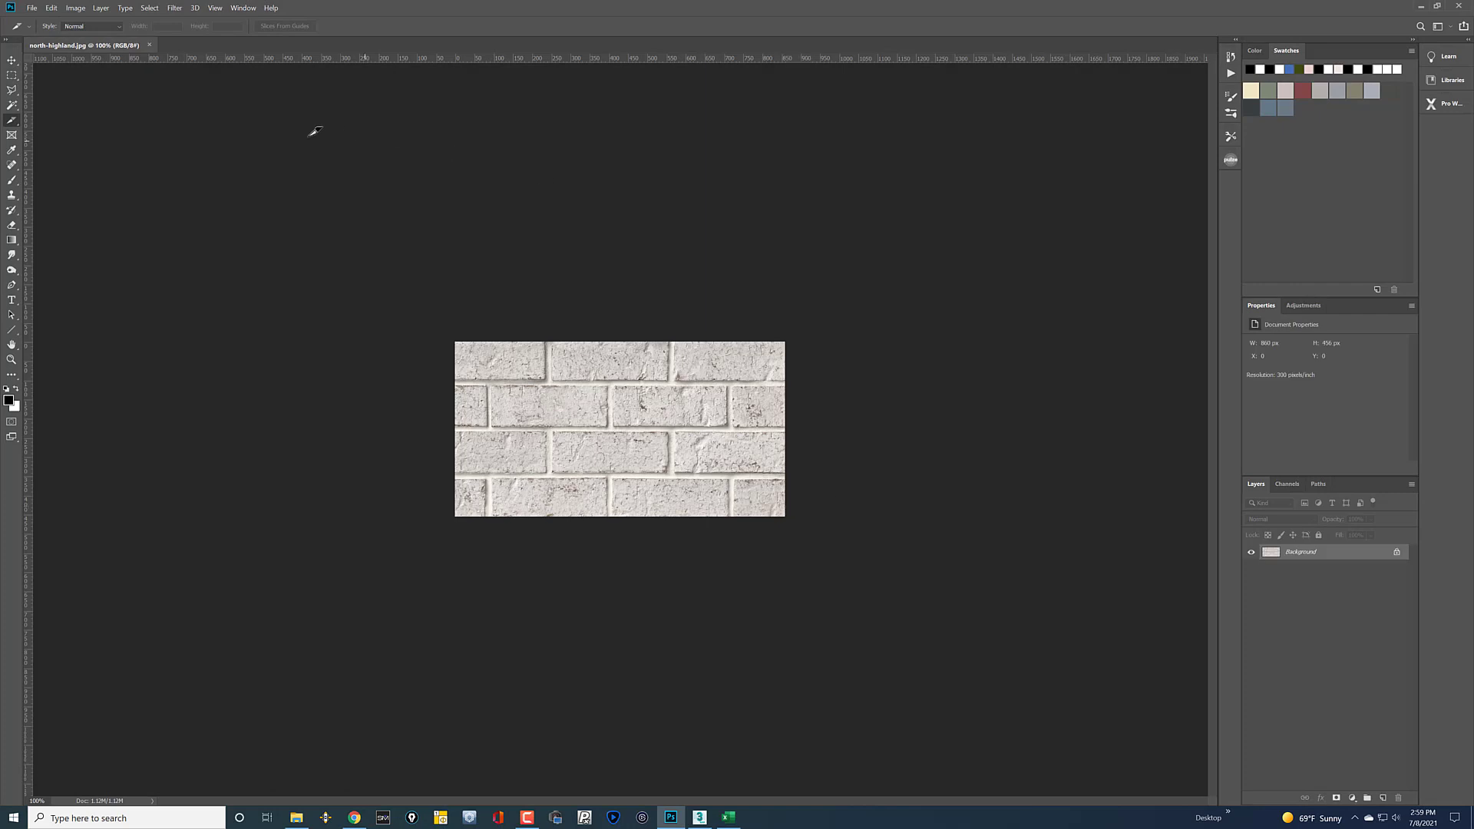
pyautogui.hotkey('ctrl', 'w')
# Step: Launch Topaz Gigapixel AI and load north-highland.jpg from the Temp folder
pyautogui.click(146, 817)
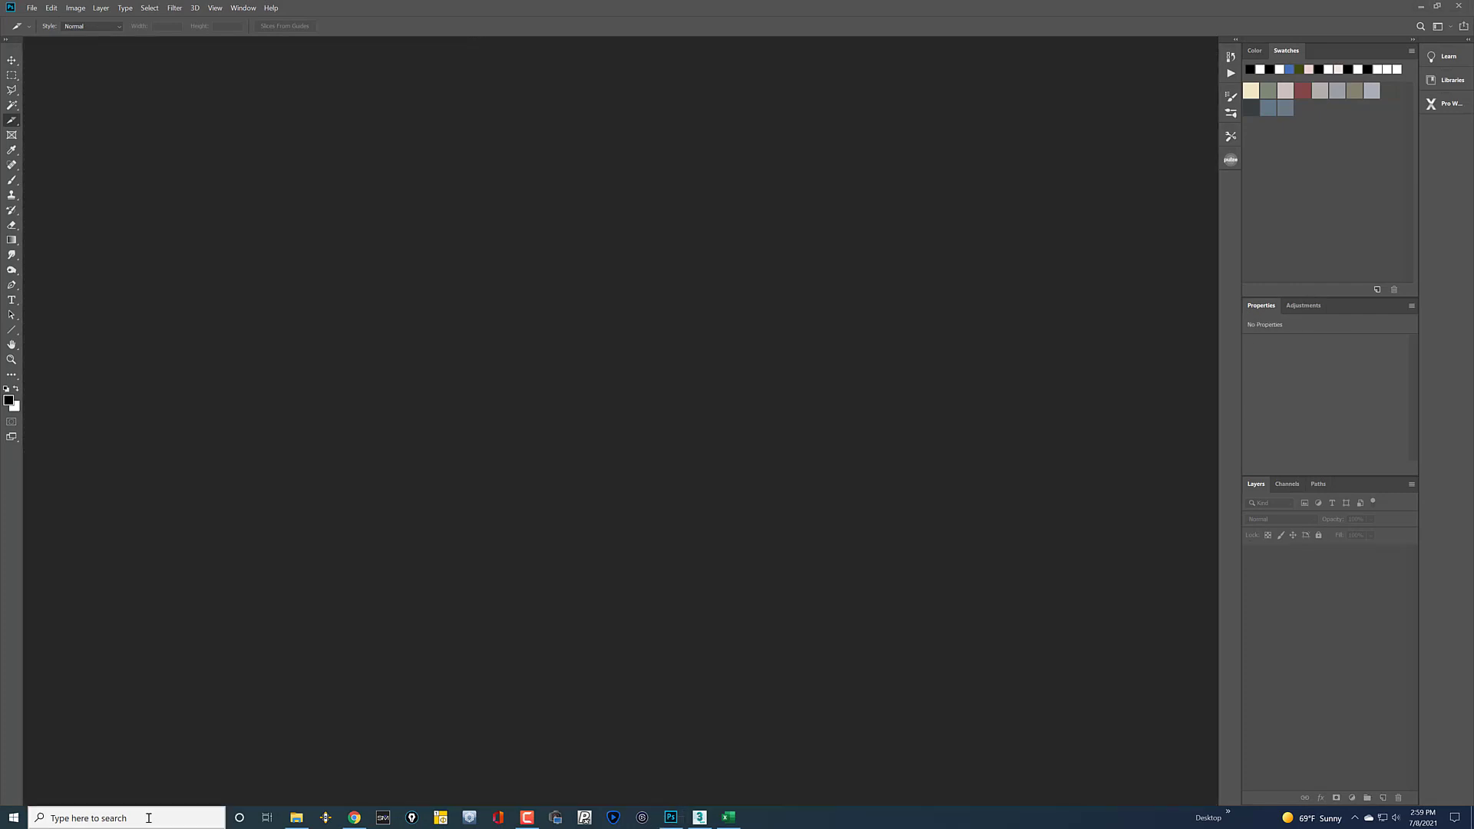
pyautogui.write('ai')
pyautogui.press('Return')
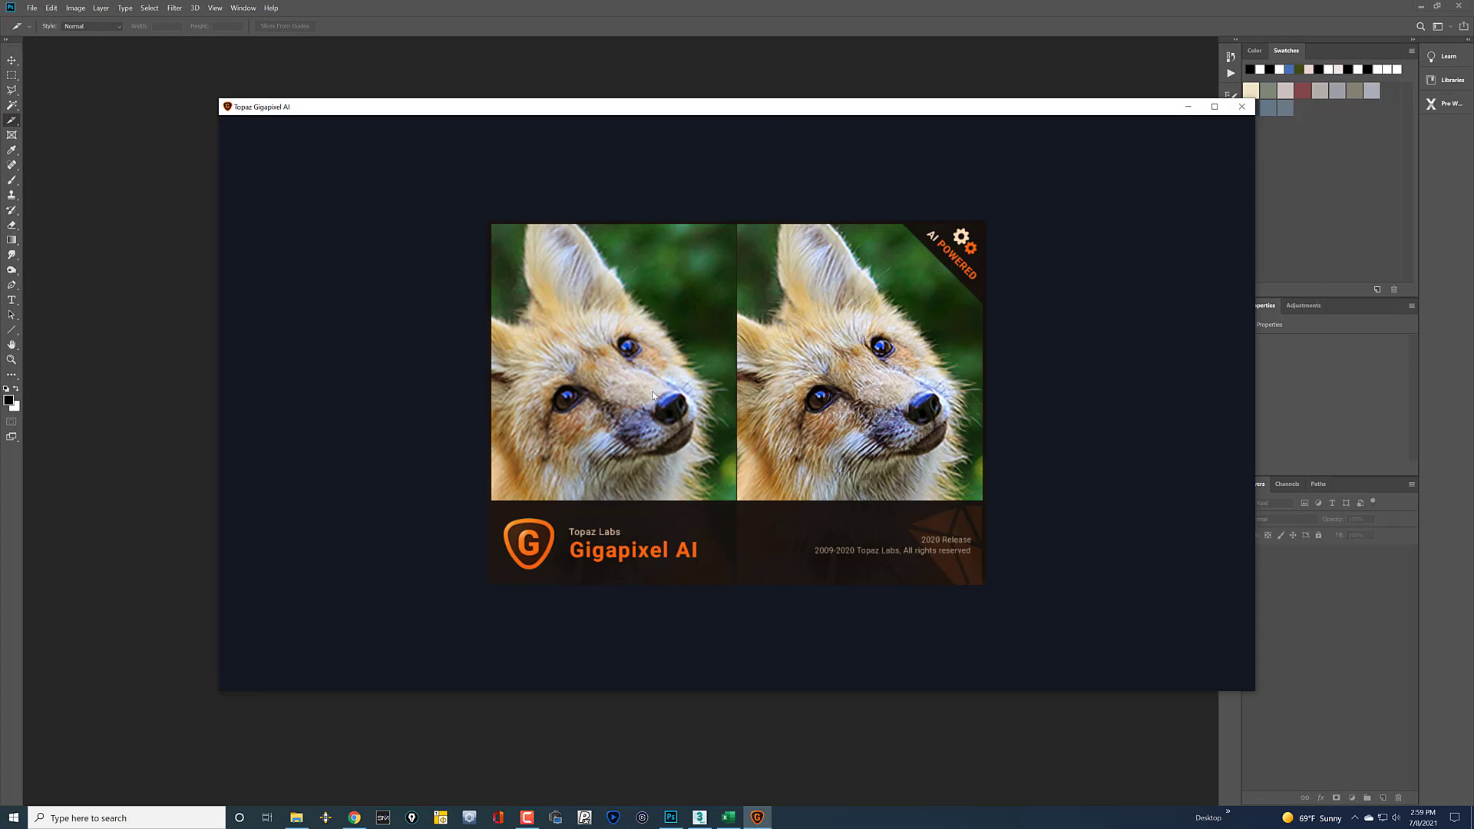
pyautogui.click(626, 372)
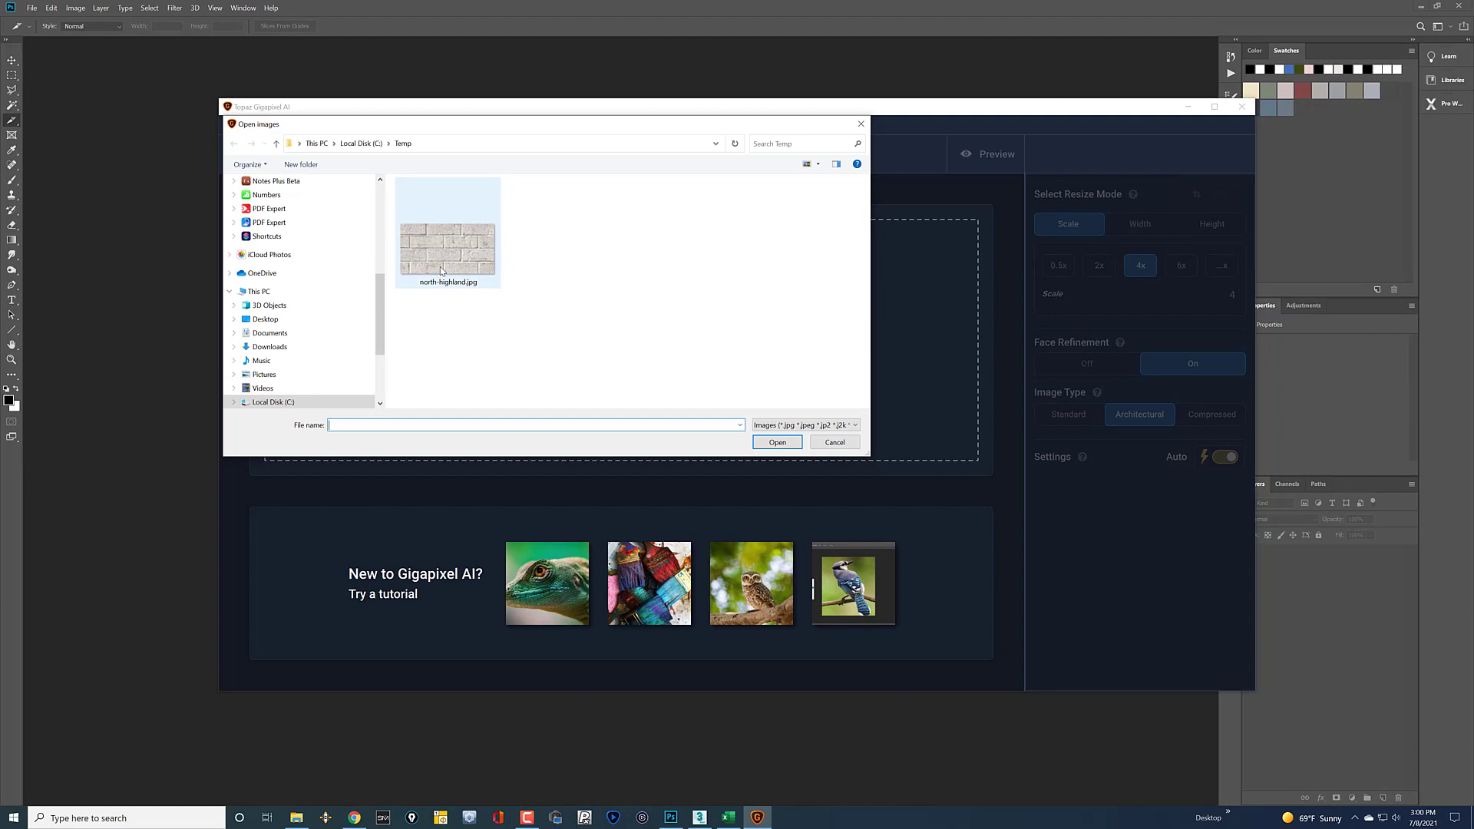
pyautogui.doubleClick(441, 270)
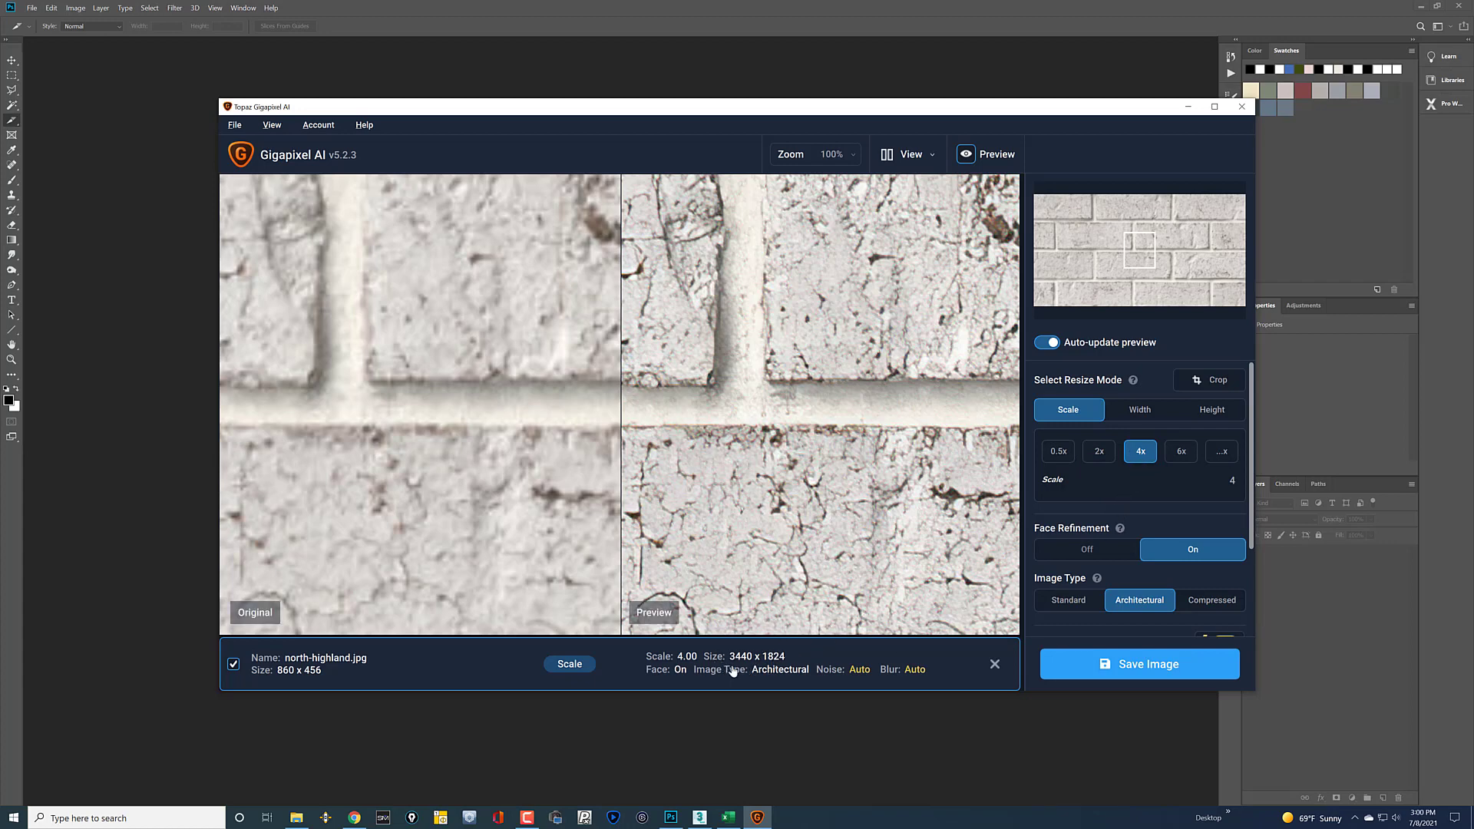
# Step: Save the 4x enlargement as enlargednorth-highland-scale-4_00x in the source directory, keeping the source format, and close Gigapixel AI
pyautogui.click(1106, 671)
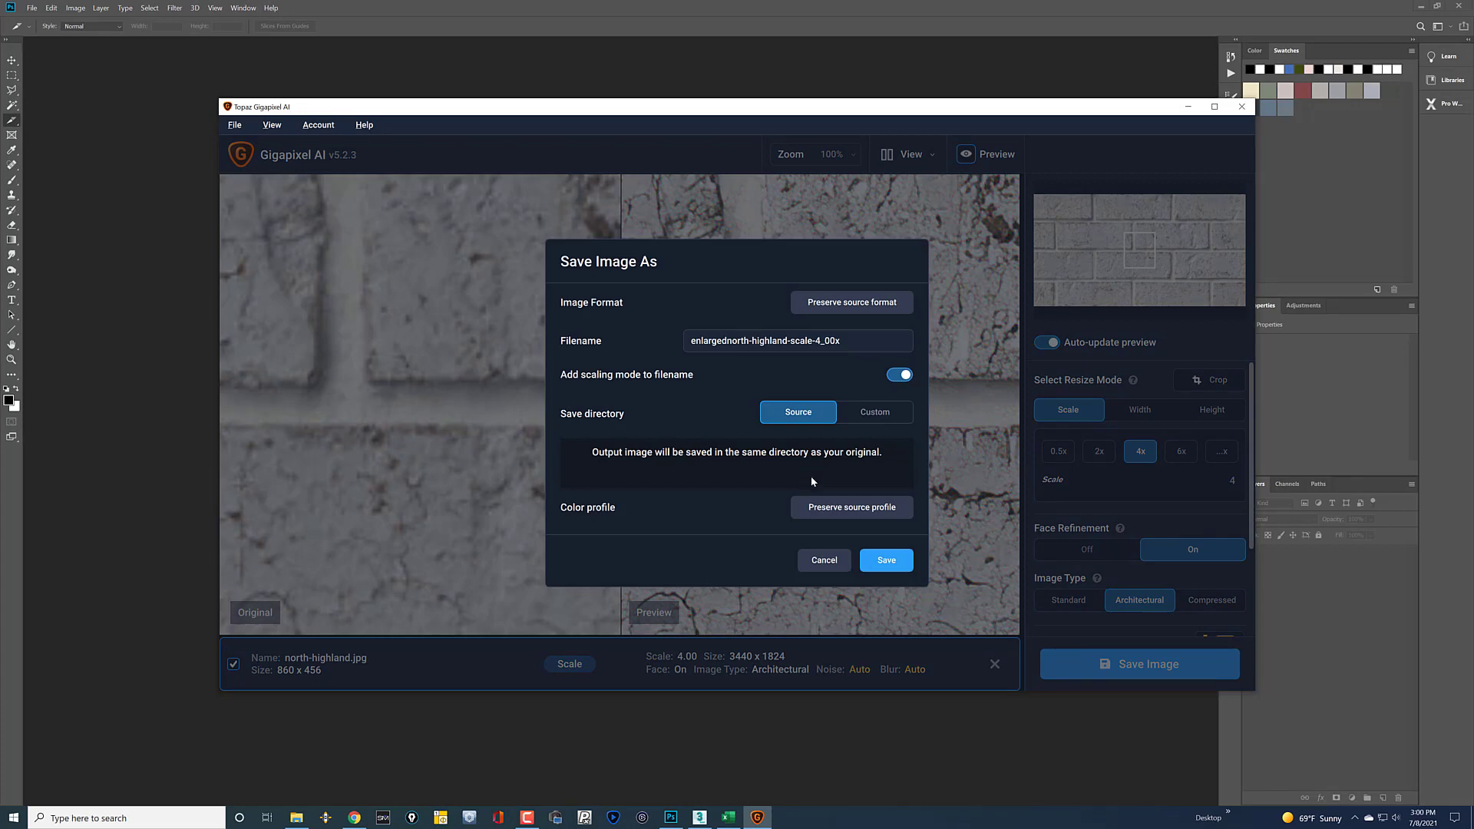
pyautogui.click(884, 560)
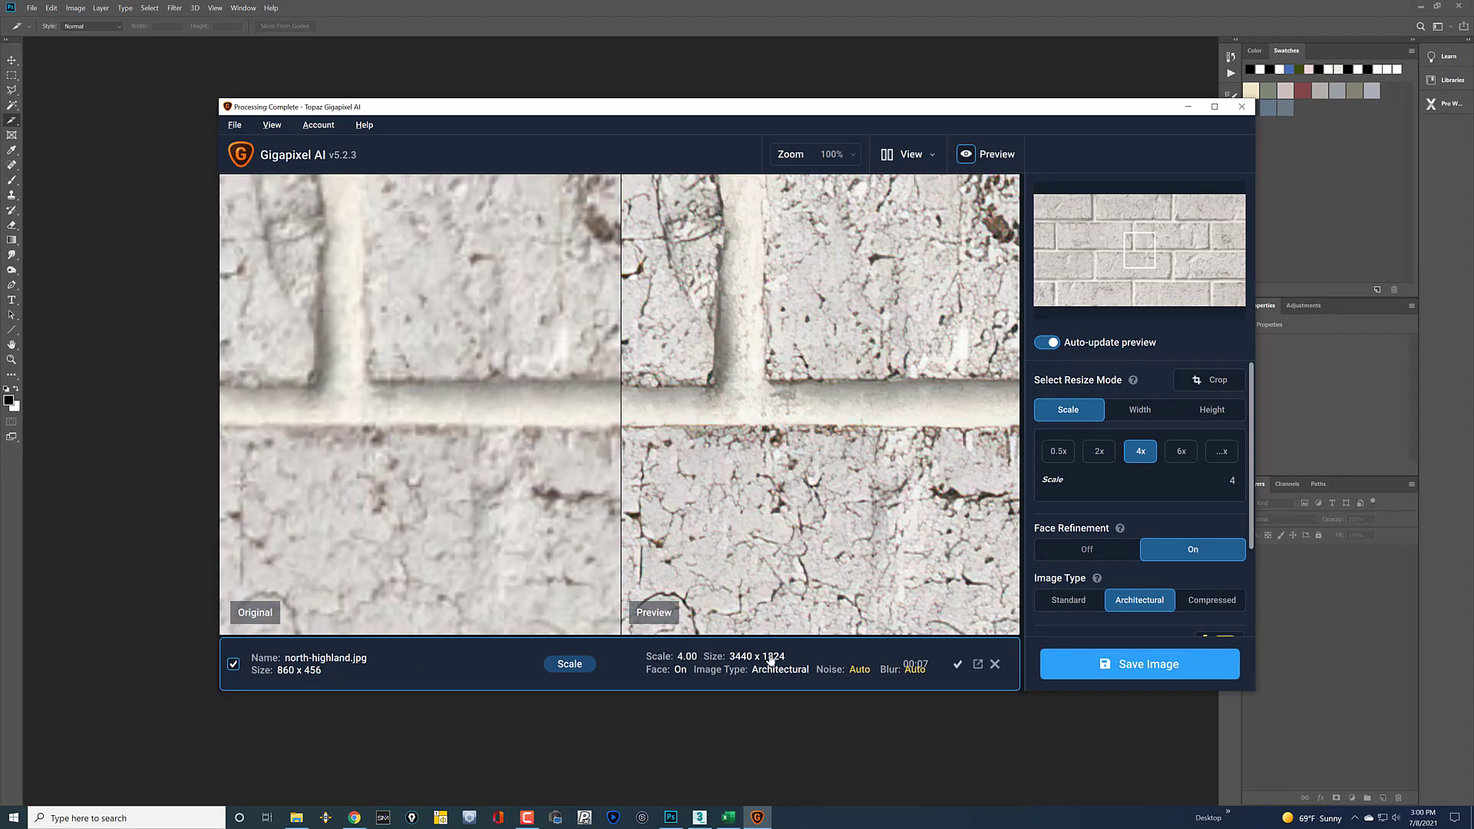
pyautogui.click(1241, 107)
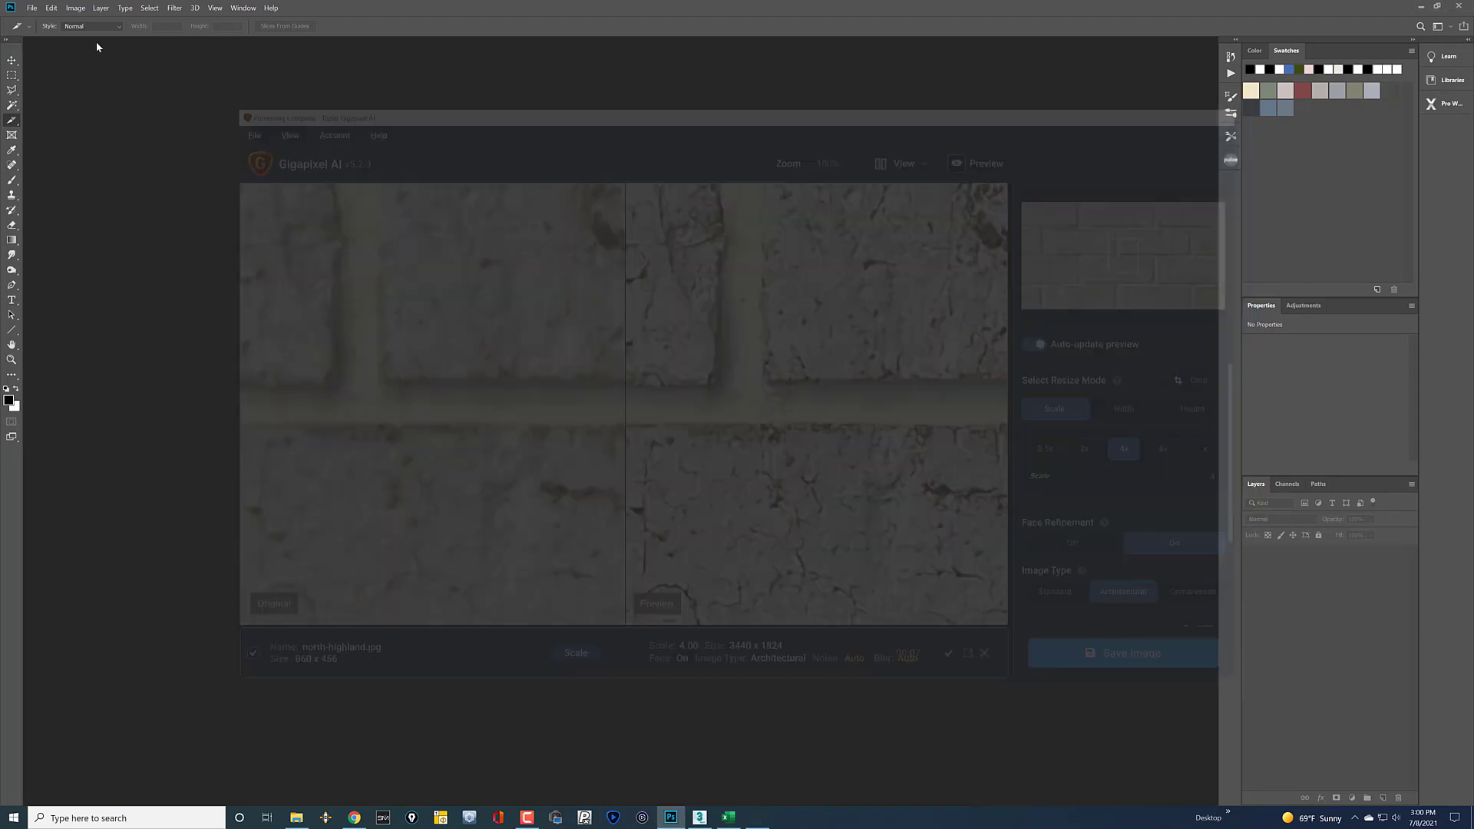
# Step: Open enlargednorth-highland-scale-4_00x.jpg from the Temp folder in Photoshop
pyautogui.click(32, 8)
pyautogui.press('Escape')
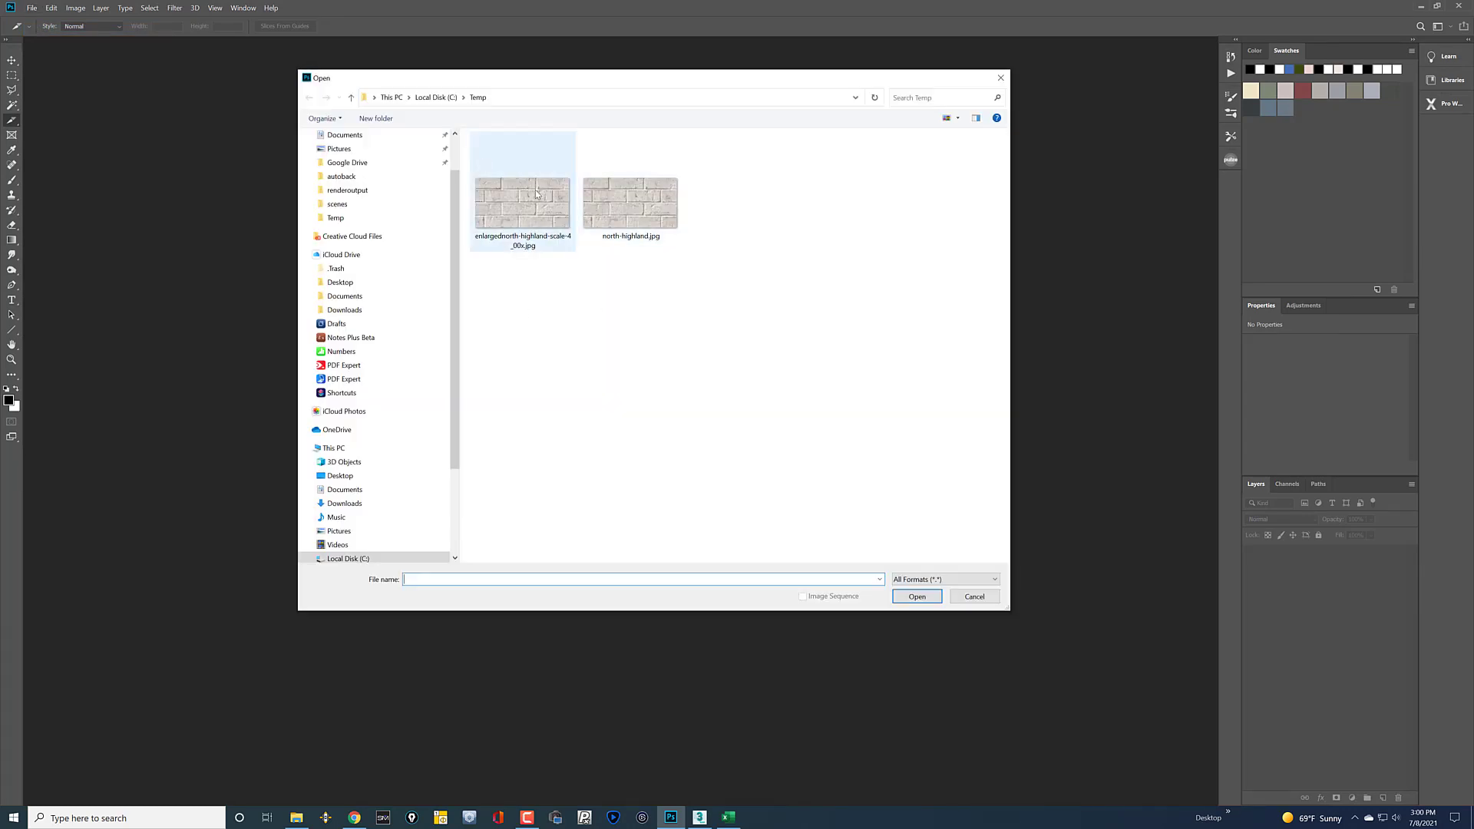
pyautogui.click(529, 206)
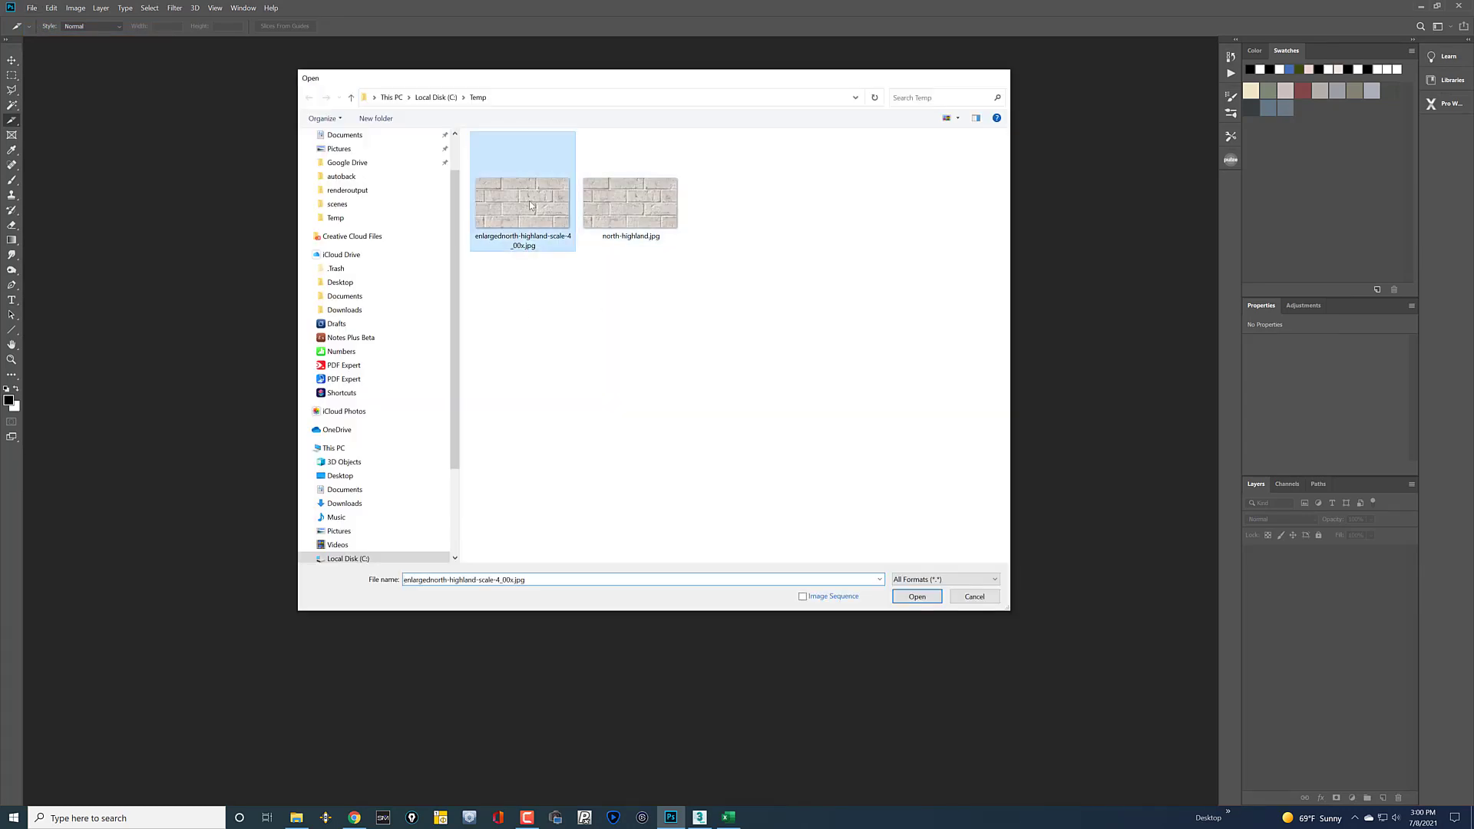
pyautogui.doubleClick(530, 205)
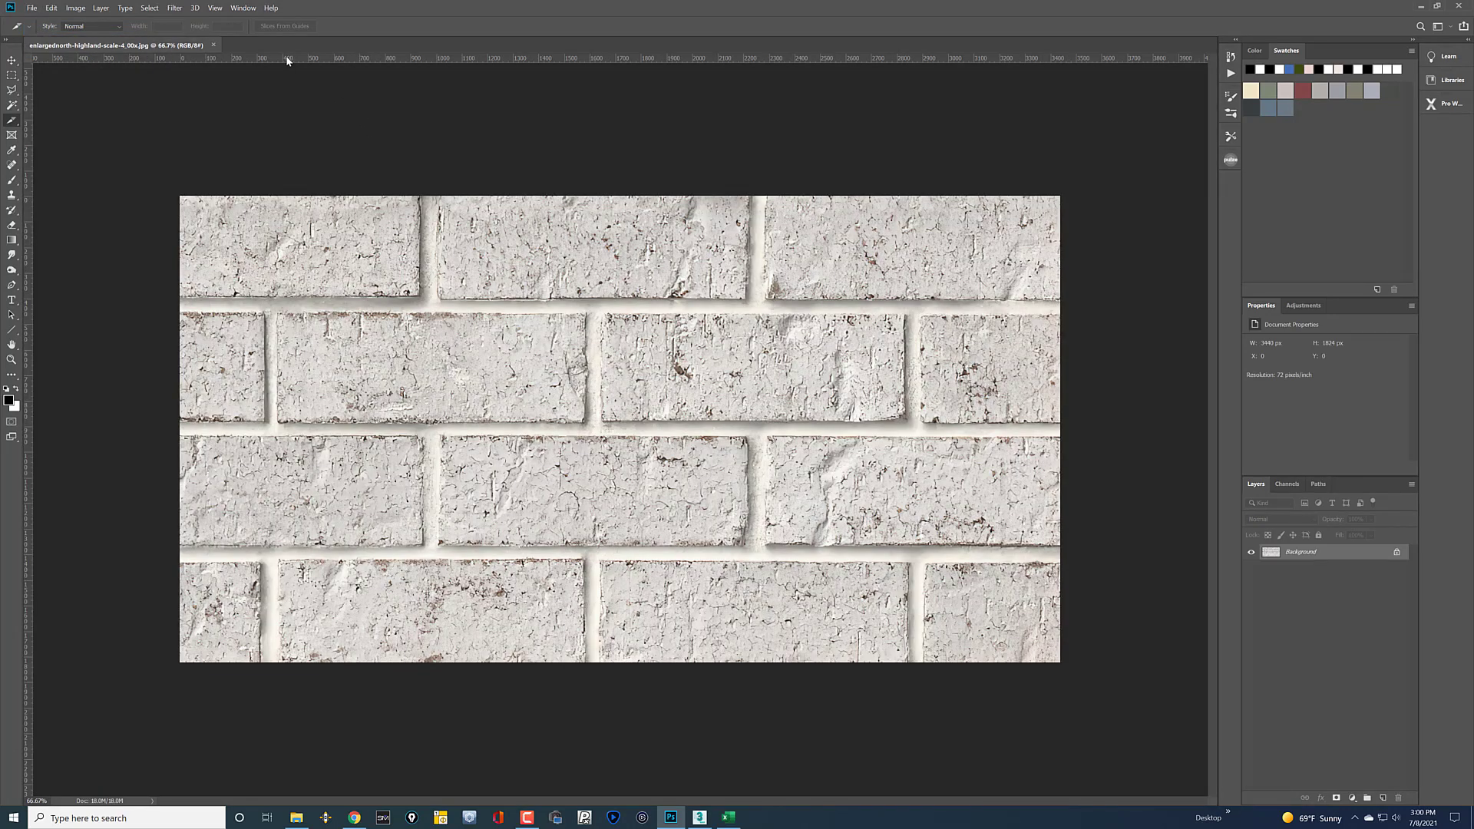
# Step: Place three horizontal guides along the mortar lines between courses and two vertical guides on the joints of the first and third courses
pyautogui.moveTo(287, 61); pyautogui.dragTo(349, 304)
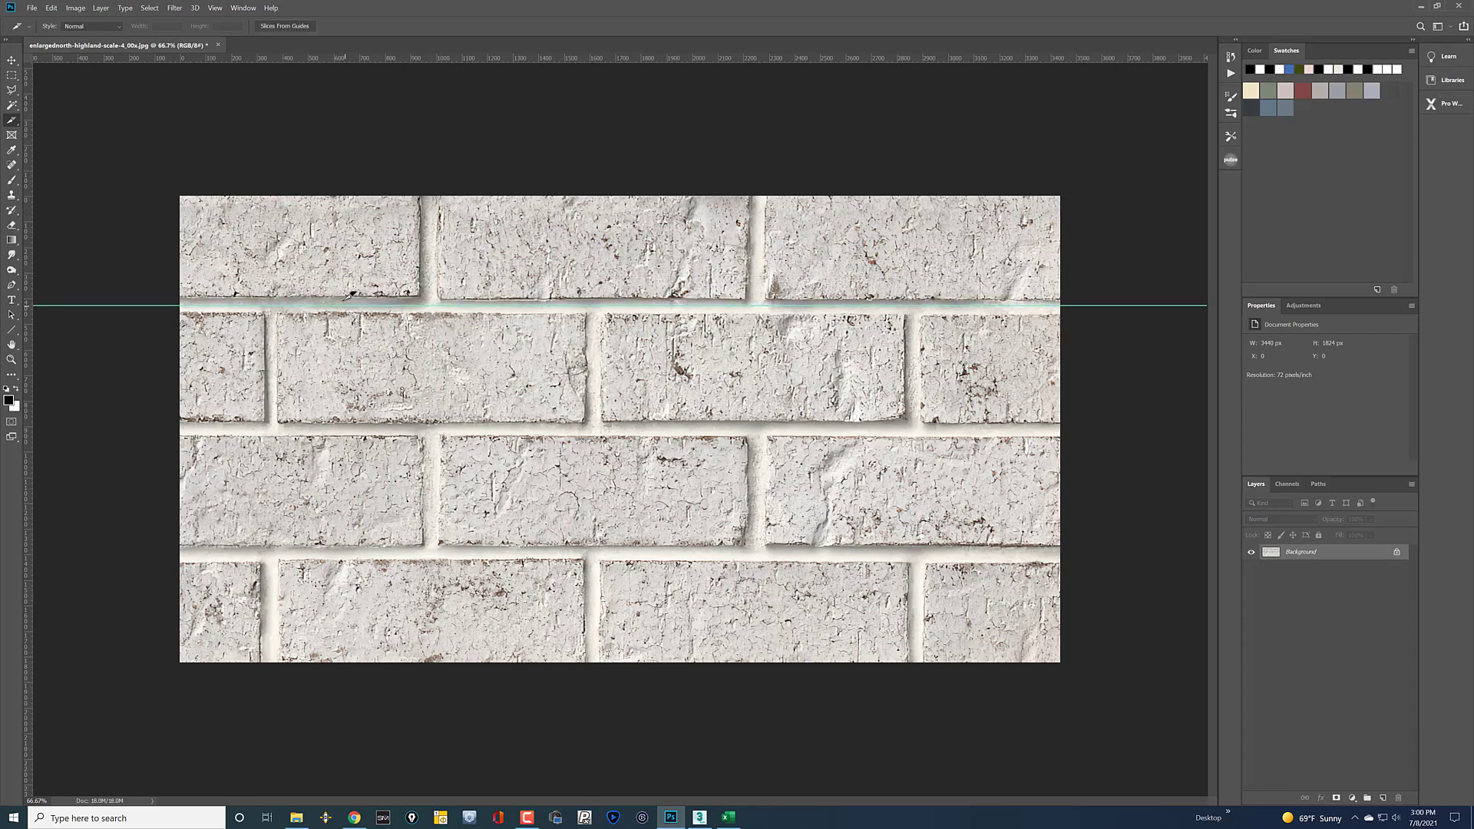
pyautogui.moveTo(292, 59); pyautogui.dragTo(377, 428)
pyautogui.moveTo(297, 52); pyautogui.dragTo(368, 554)
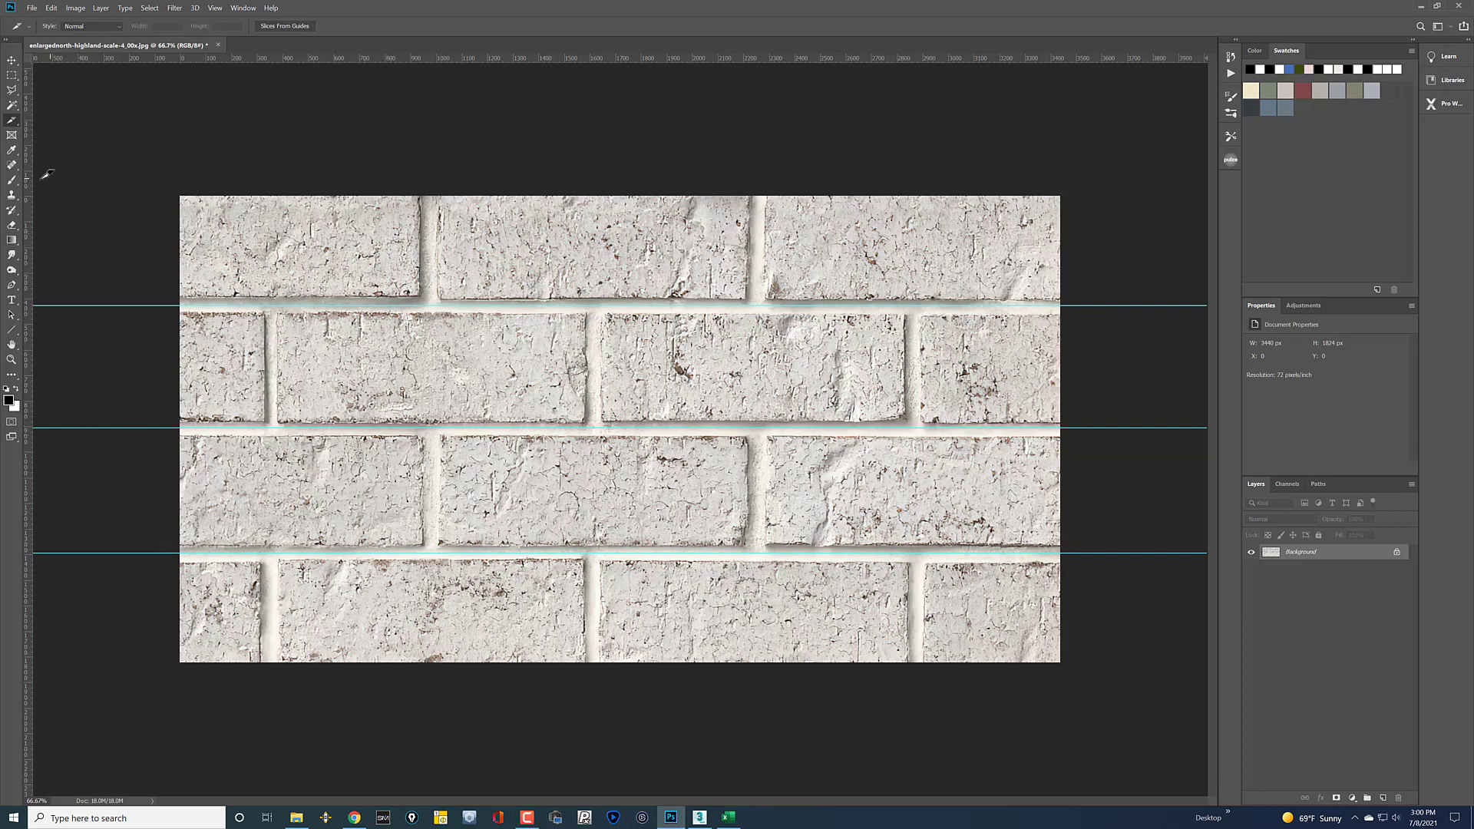
pyautogui.moveTo(29, 186); pyautogui.dragTo(427, 203)
pyautogui.moveTo(30, 278); pyautogui.dragTo(758, 305)
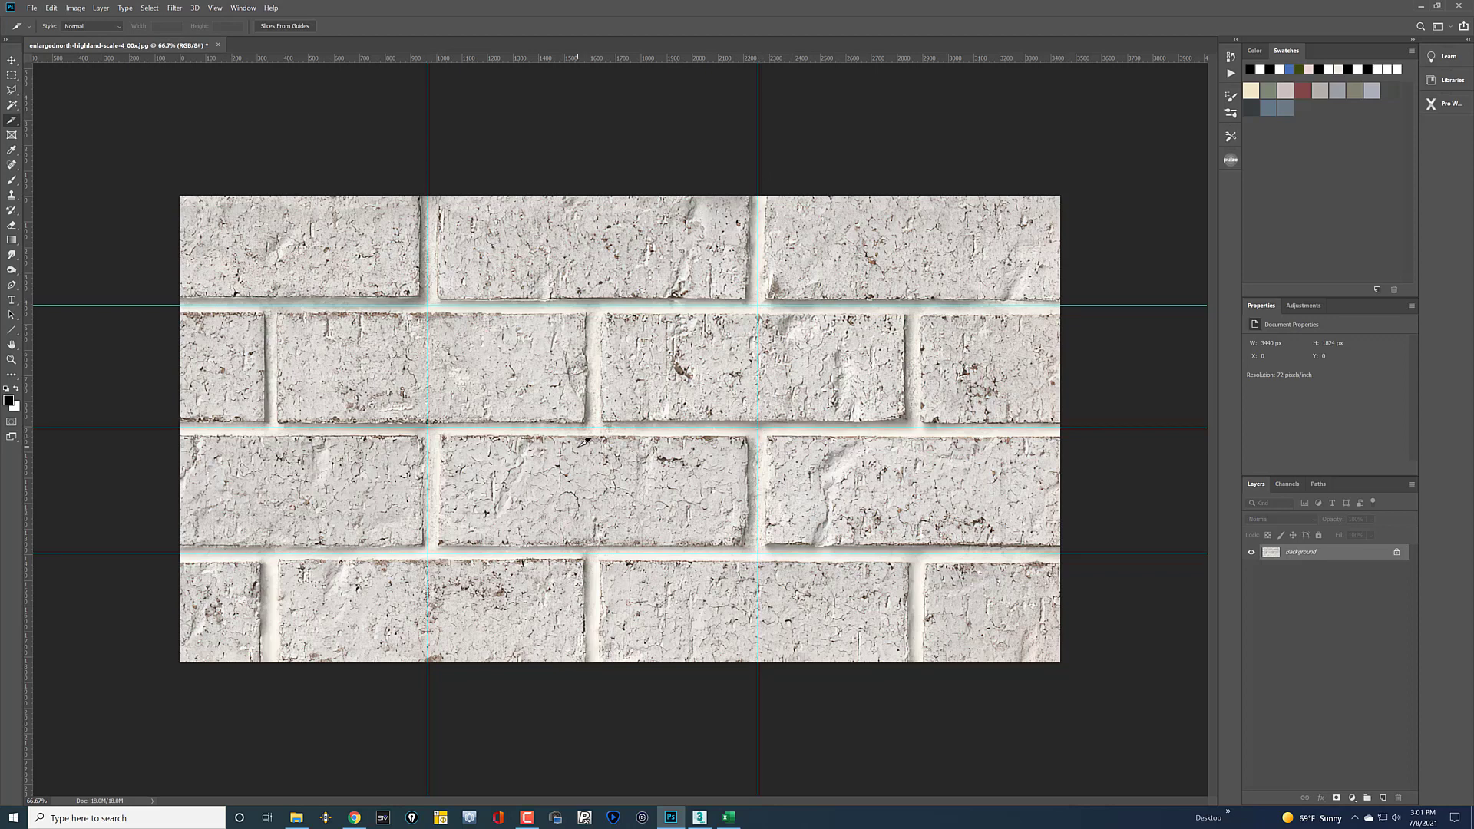
# Step: Divide the brick image into slices from the guides with the Slice tool
pyautogui.click(11, 121)
pyautogui.click(54, 142)
pyautogui.click(13, 121)
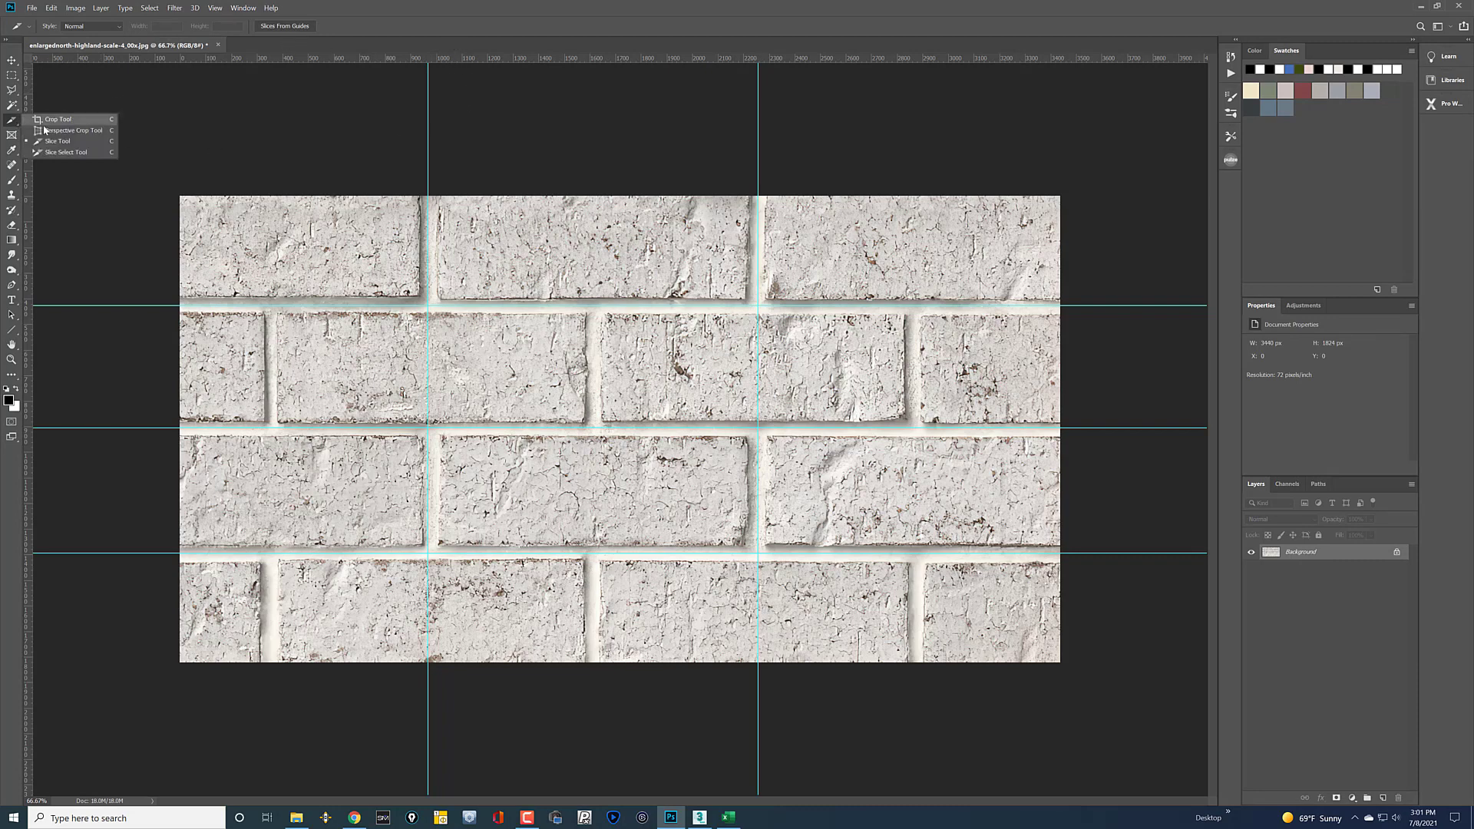
pyautogui.click(53, 152)
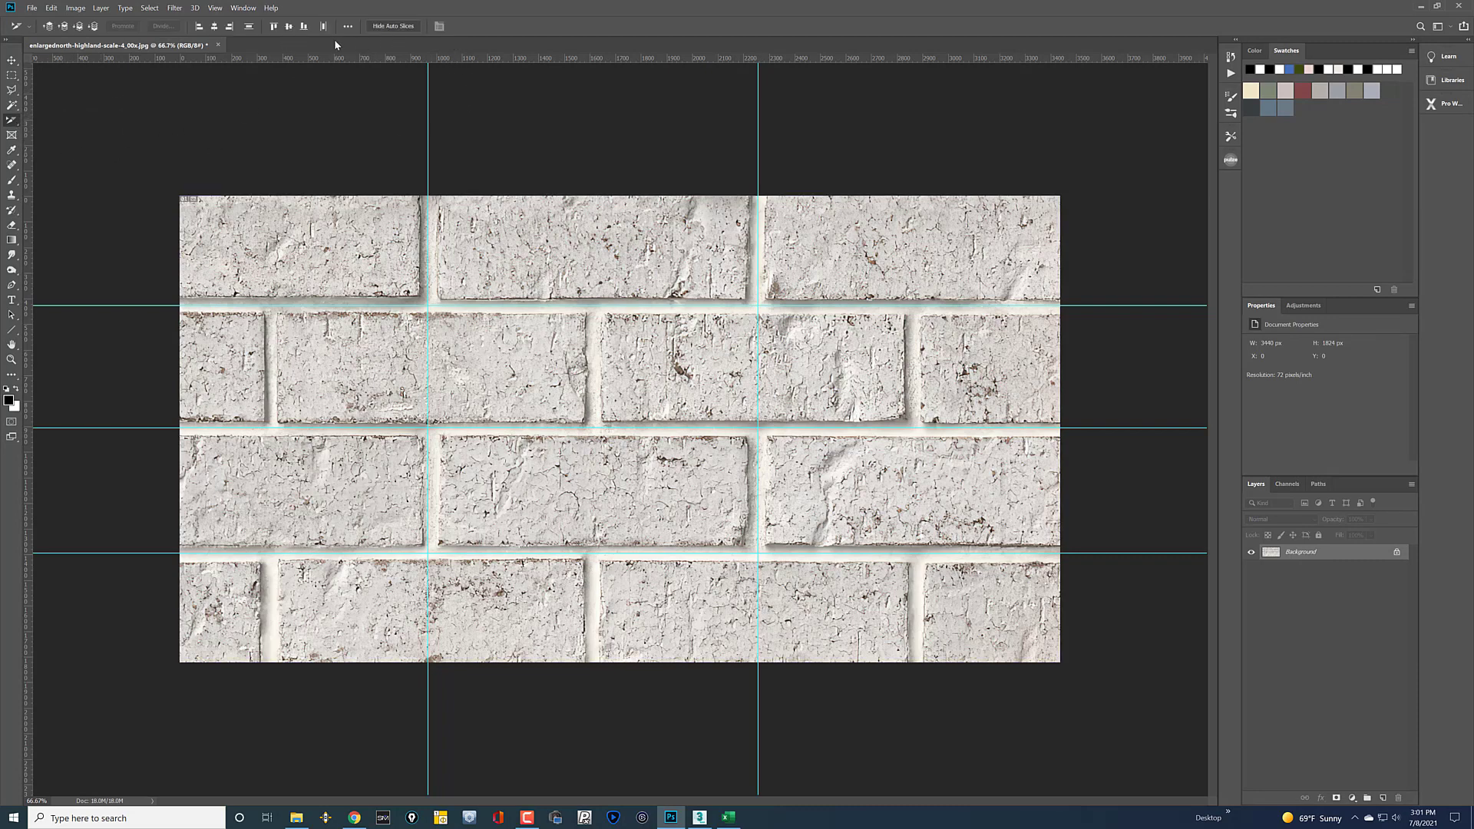
pyautogui.click(19, 121)
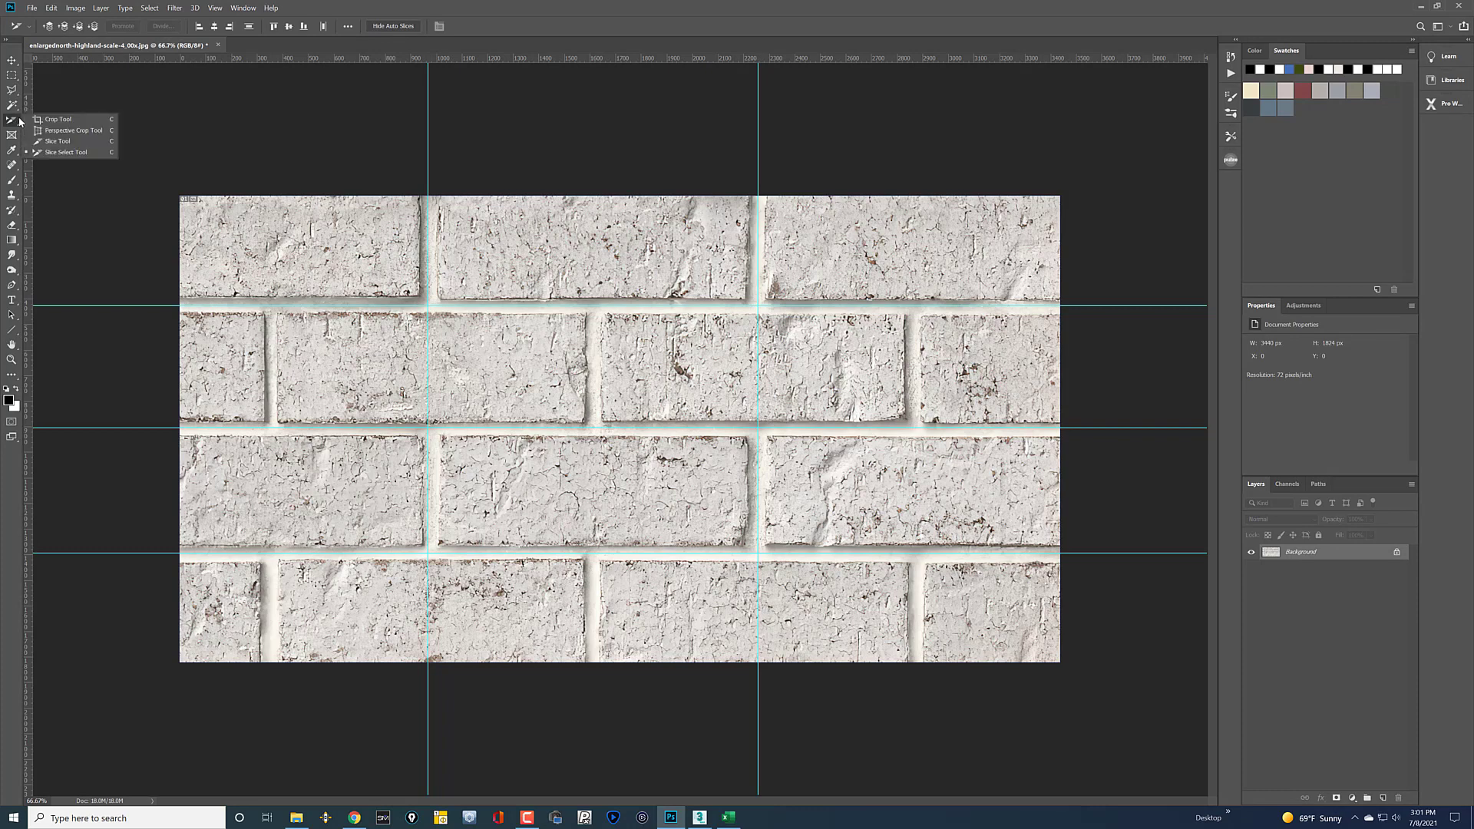
pyautogui.click(61, 141)
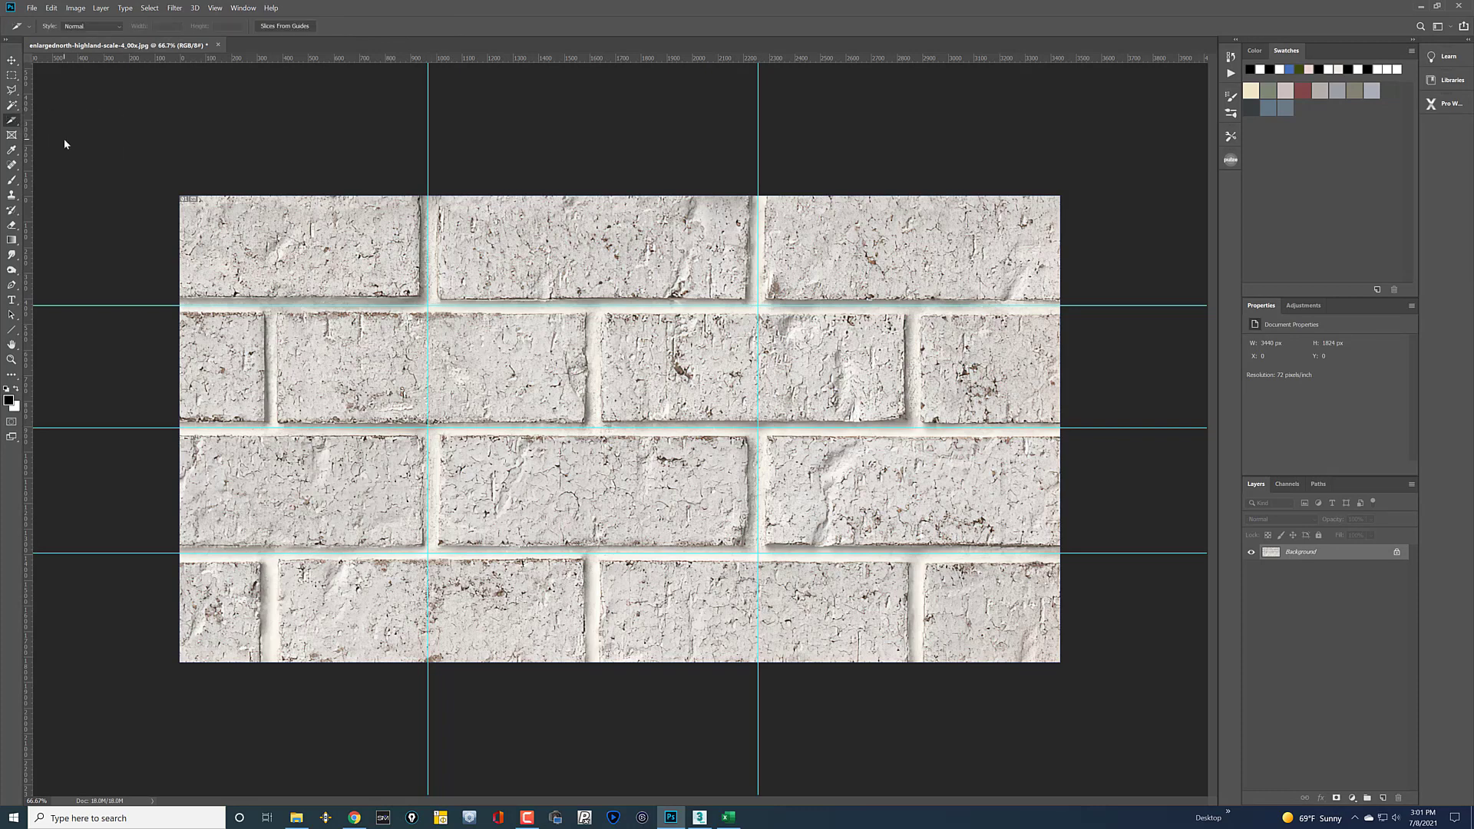
pyautogui.click(284, 26)
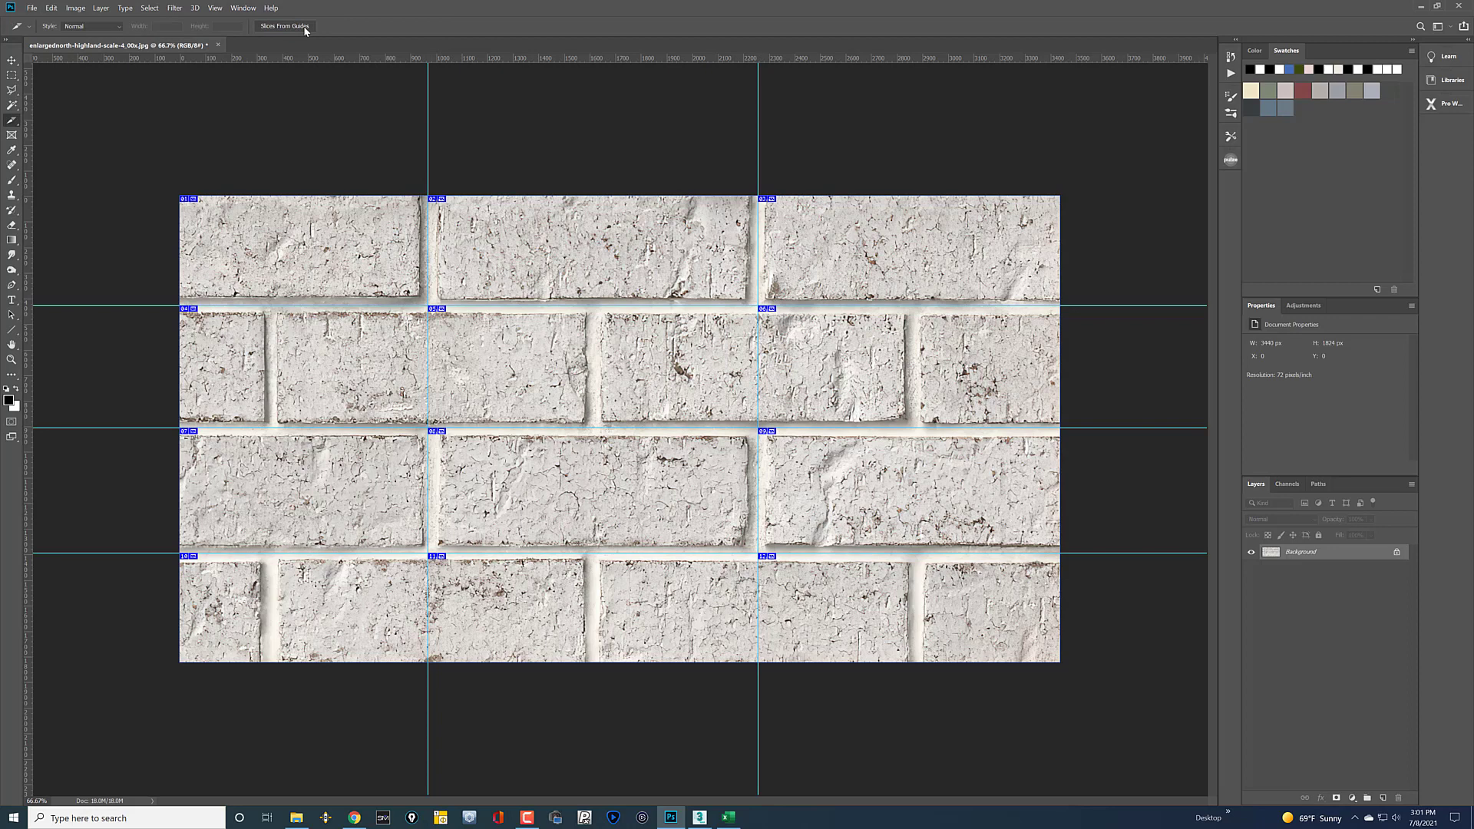
# Step: Export all slices with Save for Web as JPEG images at maximum quality 100 into the Temp folder
pyautogui.click(33, 8)
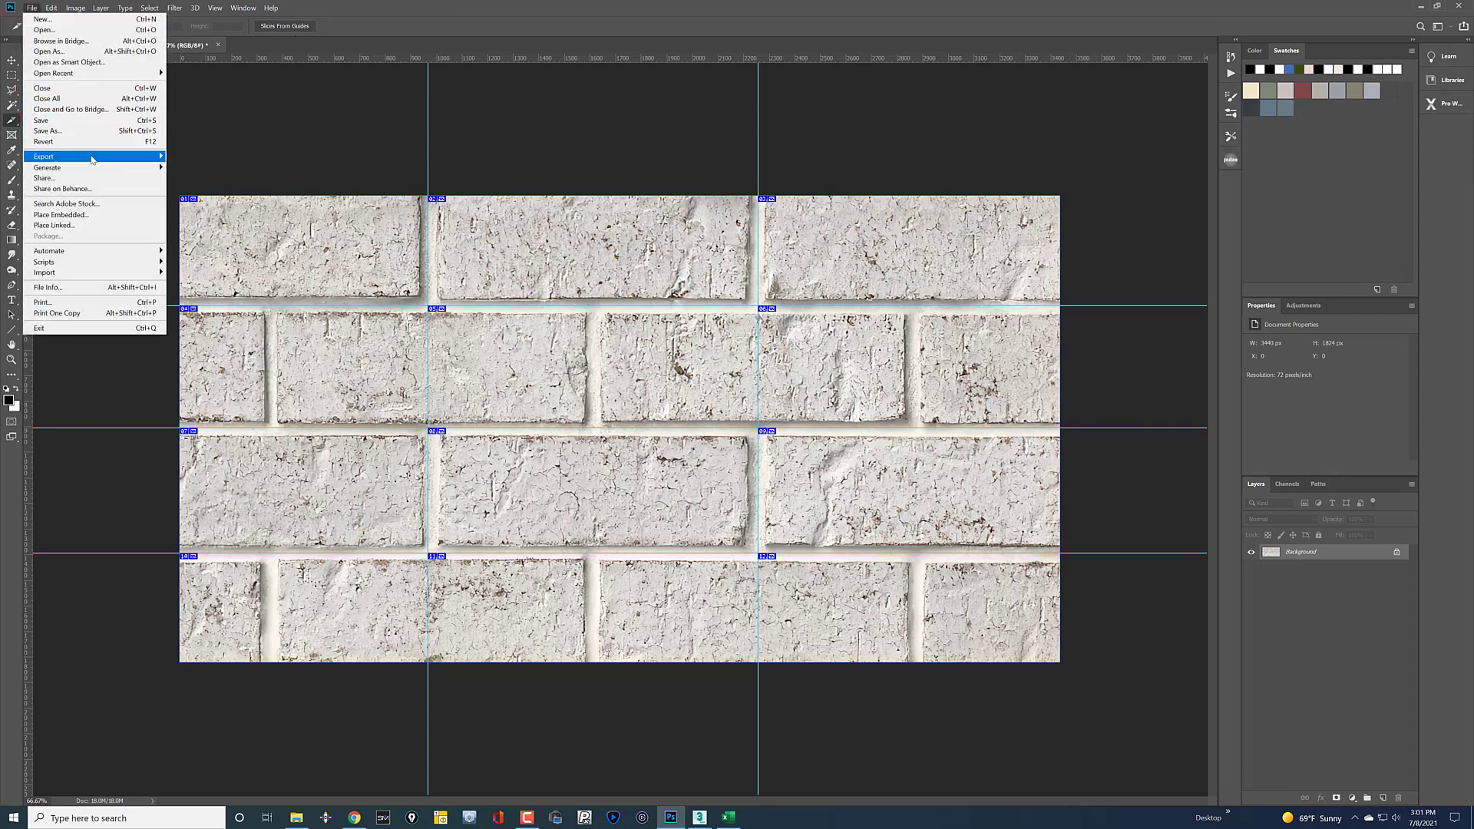
pyautogui.moveTo(85, 156)
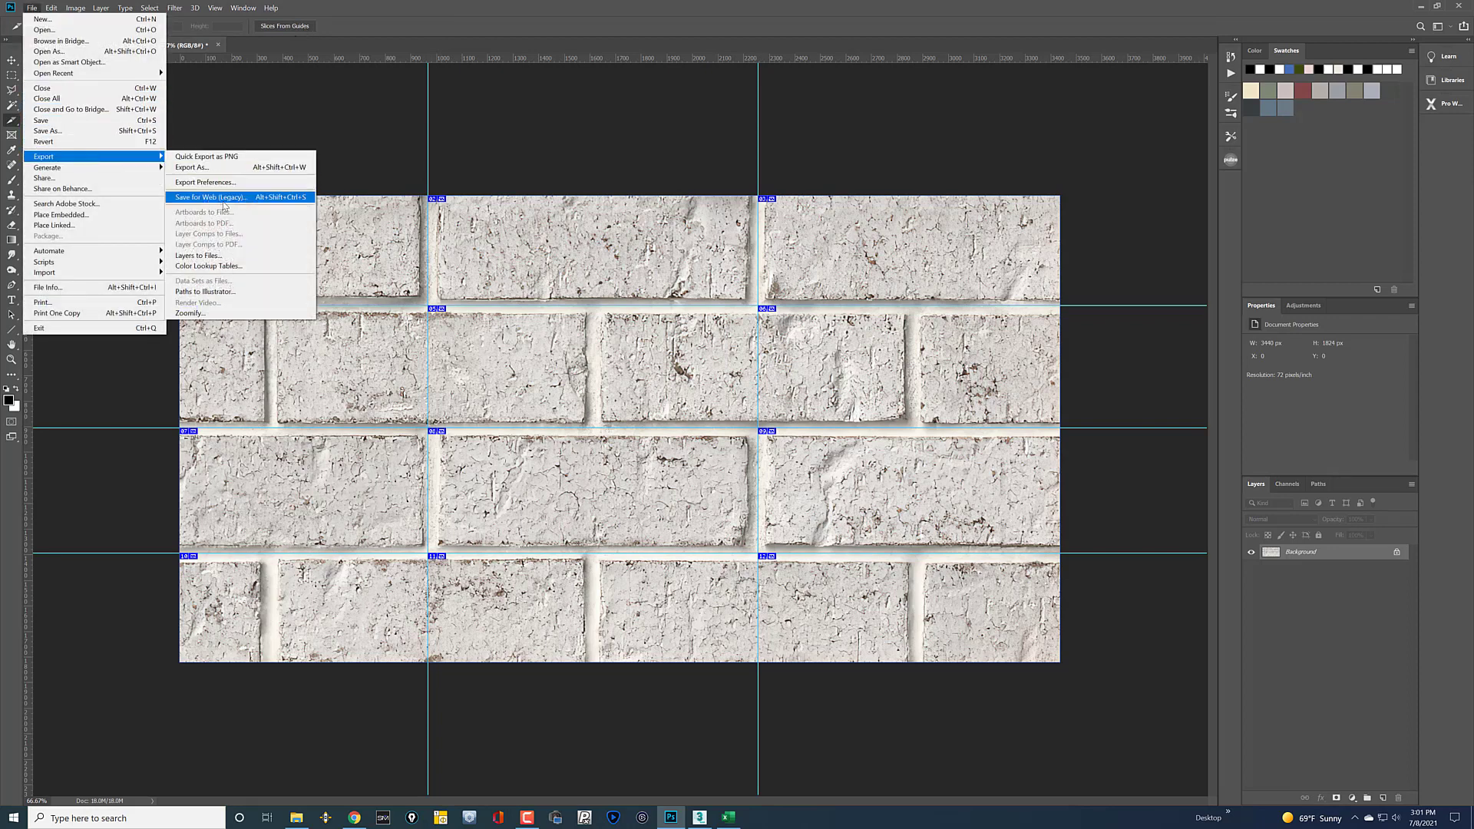
pyautogui.click(219, 198)
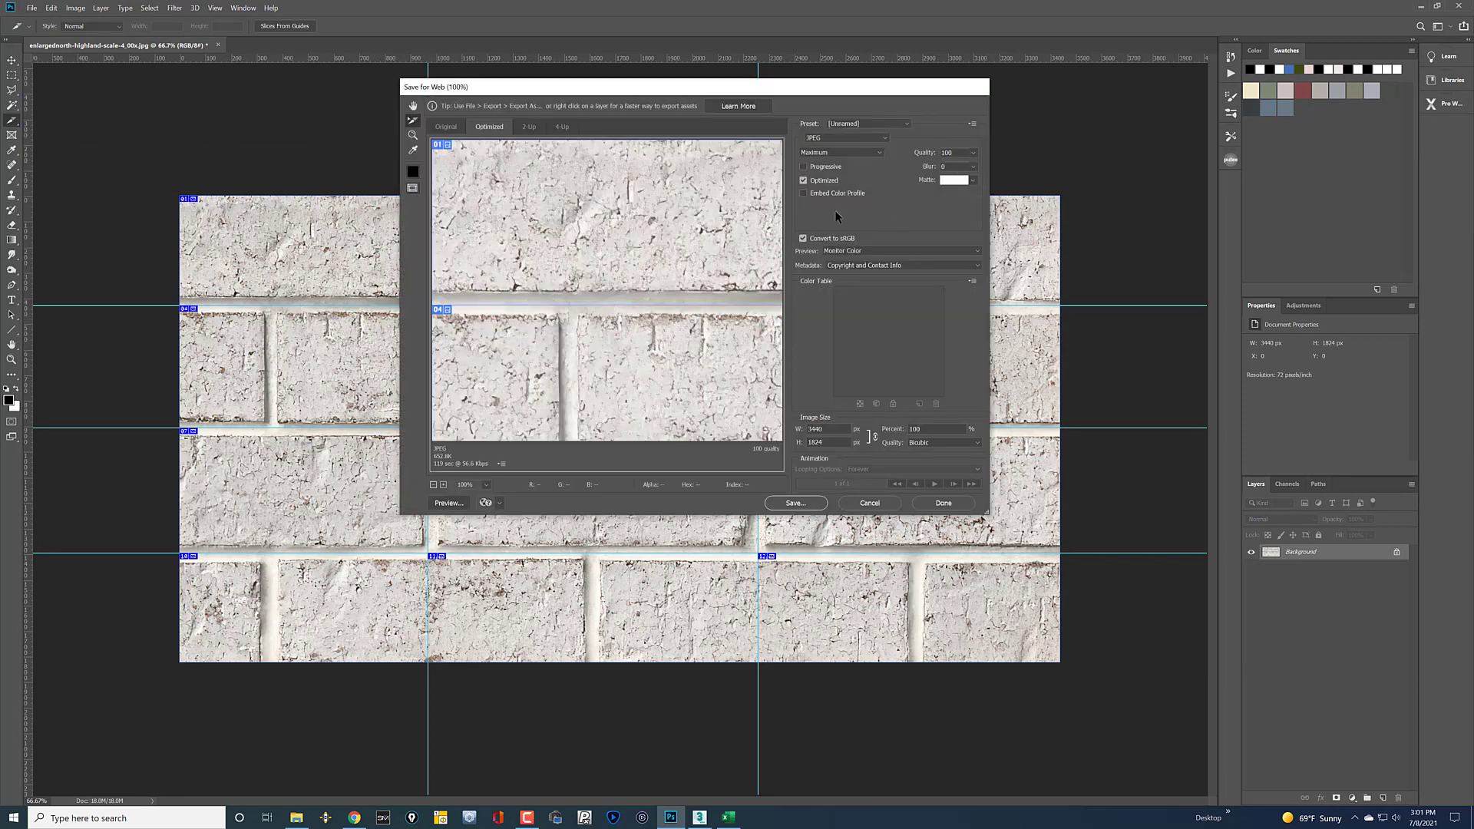
pyautogui.click(817, 498)
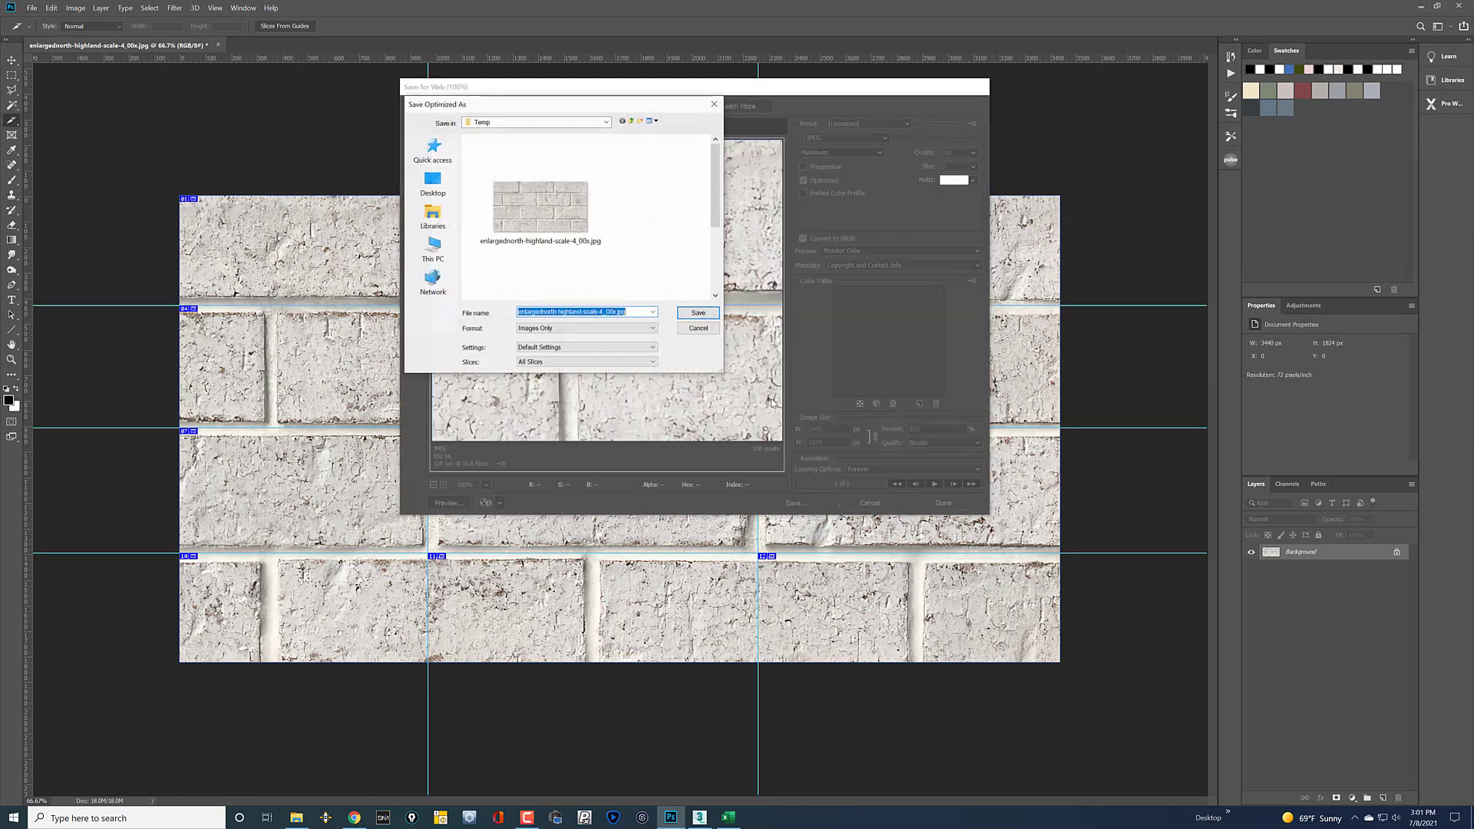
pyautogui.click(692, 315)
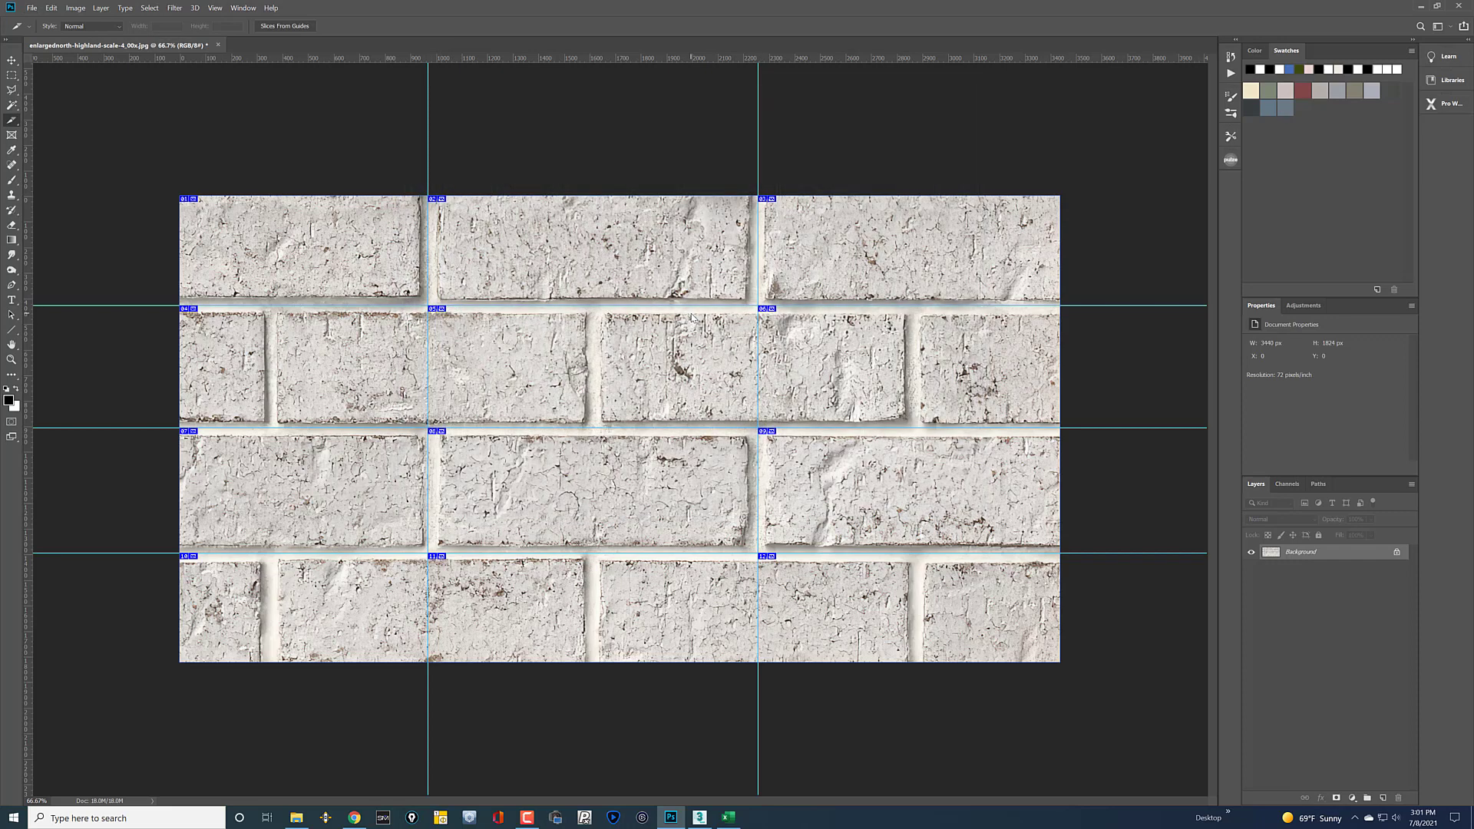
# Step: Move both vertical guides onto joints of the second and fourth courses and add a third vertical guide on their last joint
pyautogui.click(12, 60)
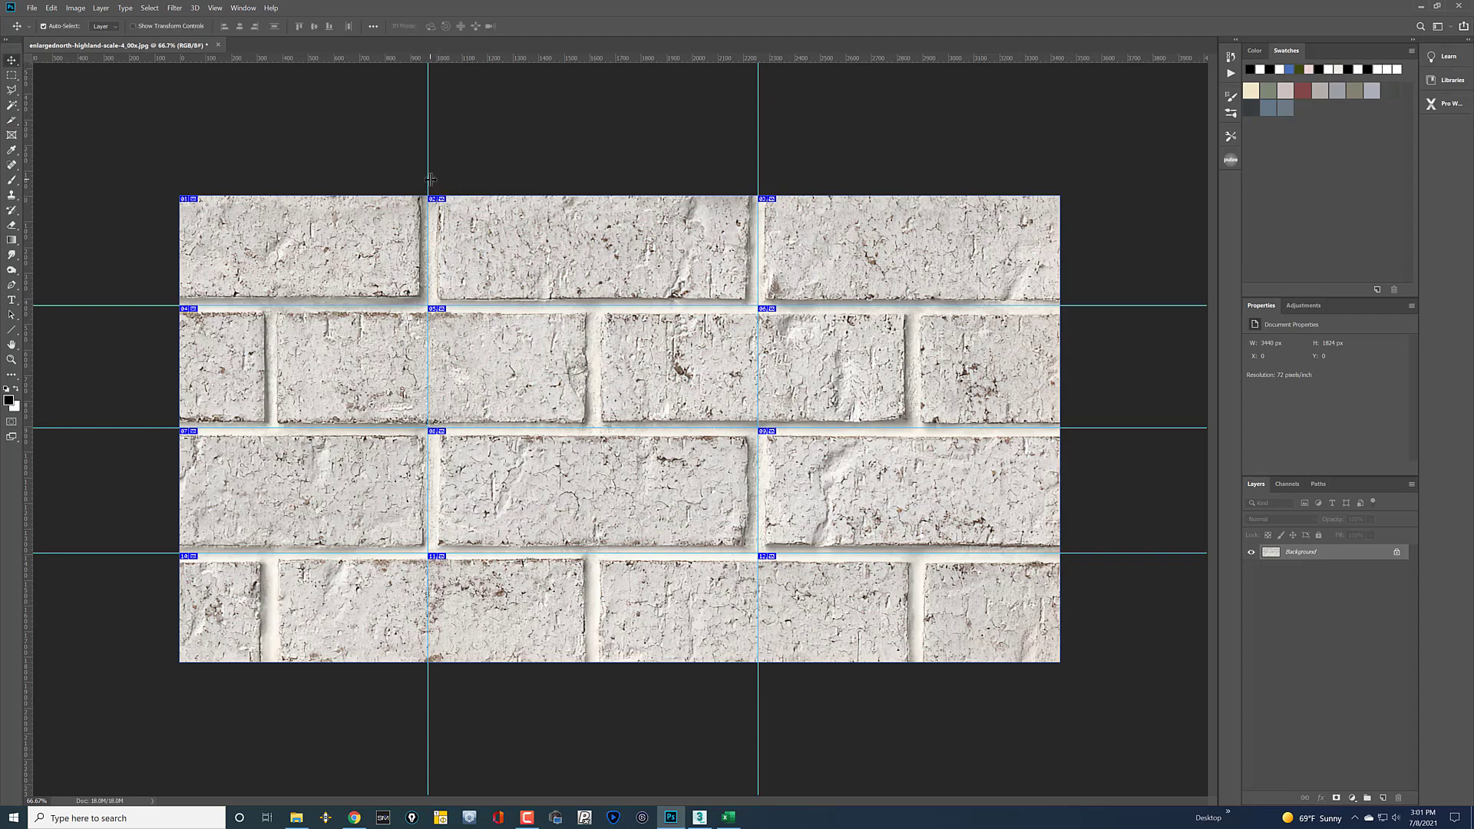
pyautogui.moveTo(430, 179); pyautogui.dragTo(271, 198)
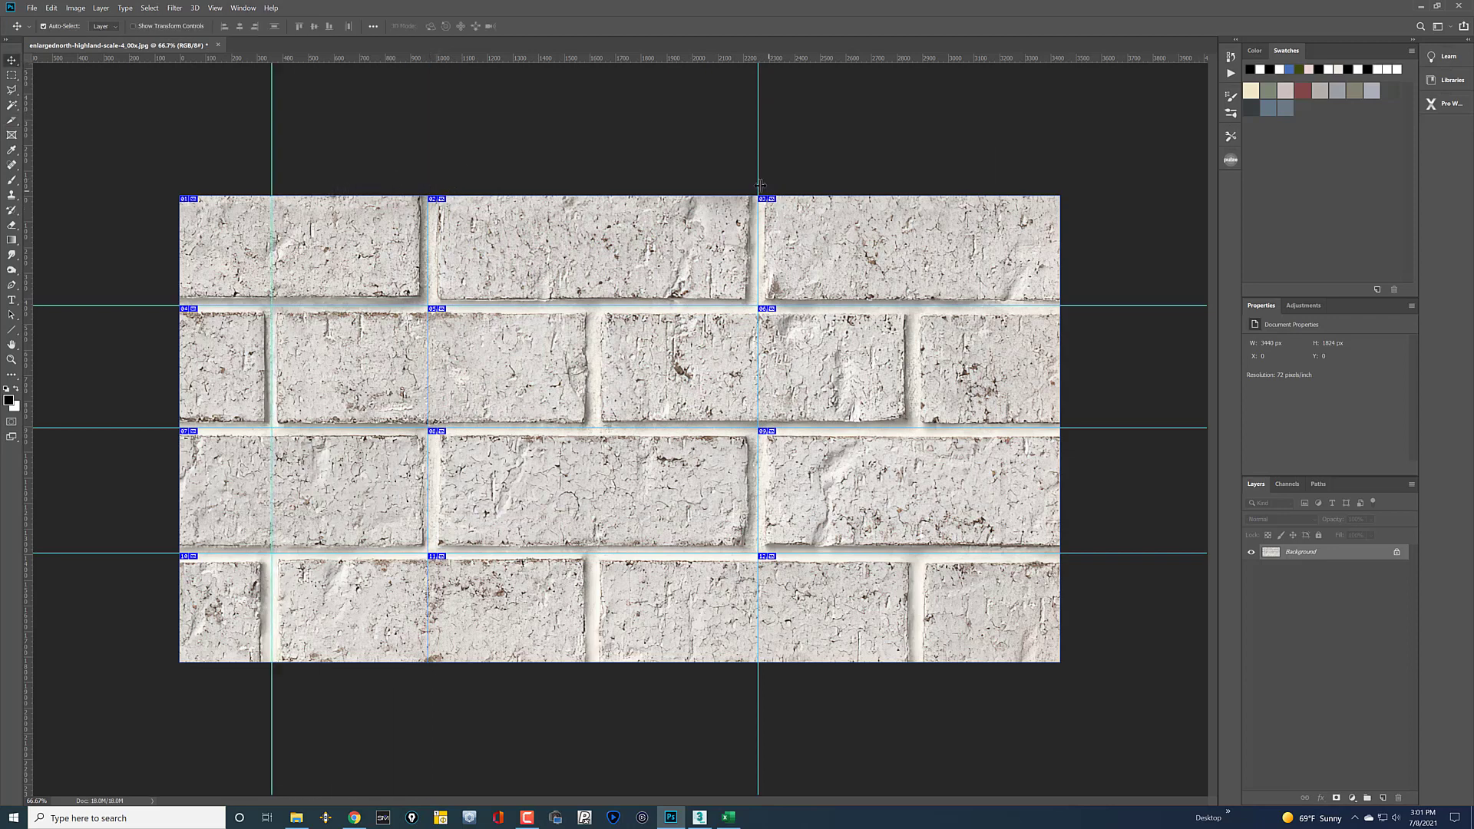
pyautogui.moveTo(759, 184); pyautogui.dragTo(594, 196)
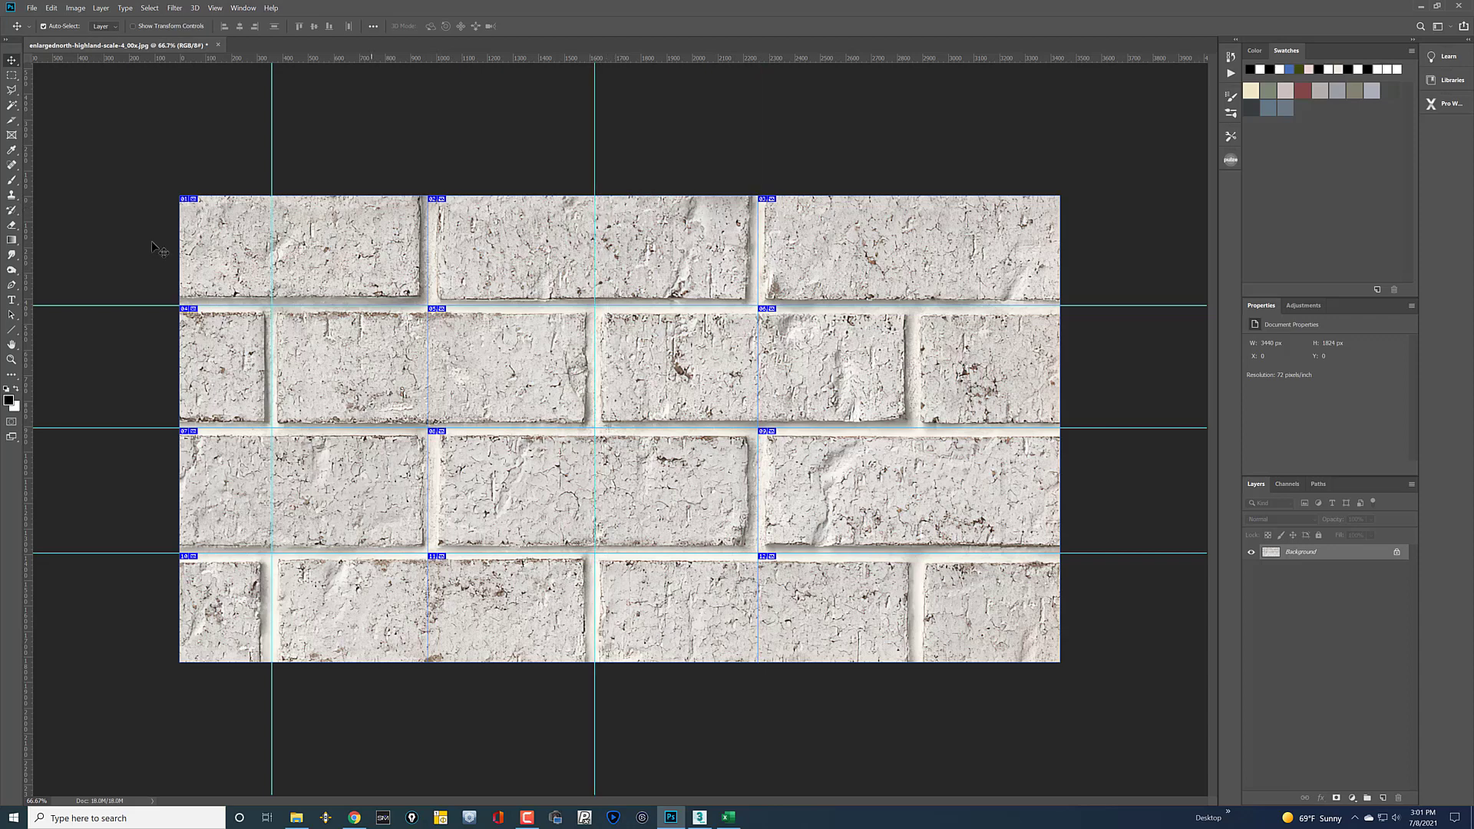
pyautogui.moveTo(30, 287); pyautogui.dragTo(914, 324)
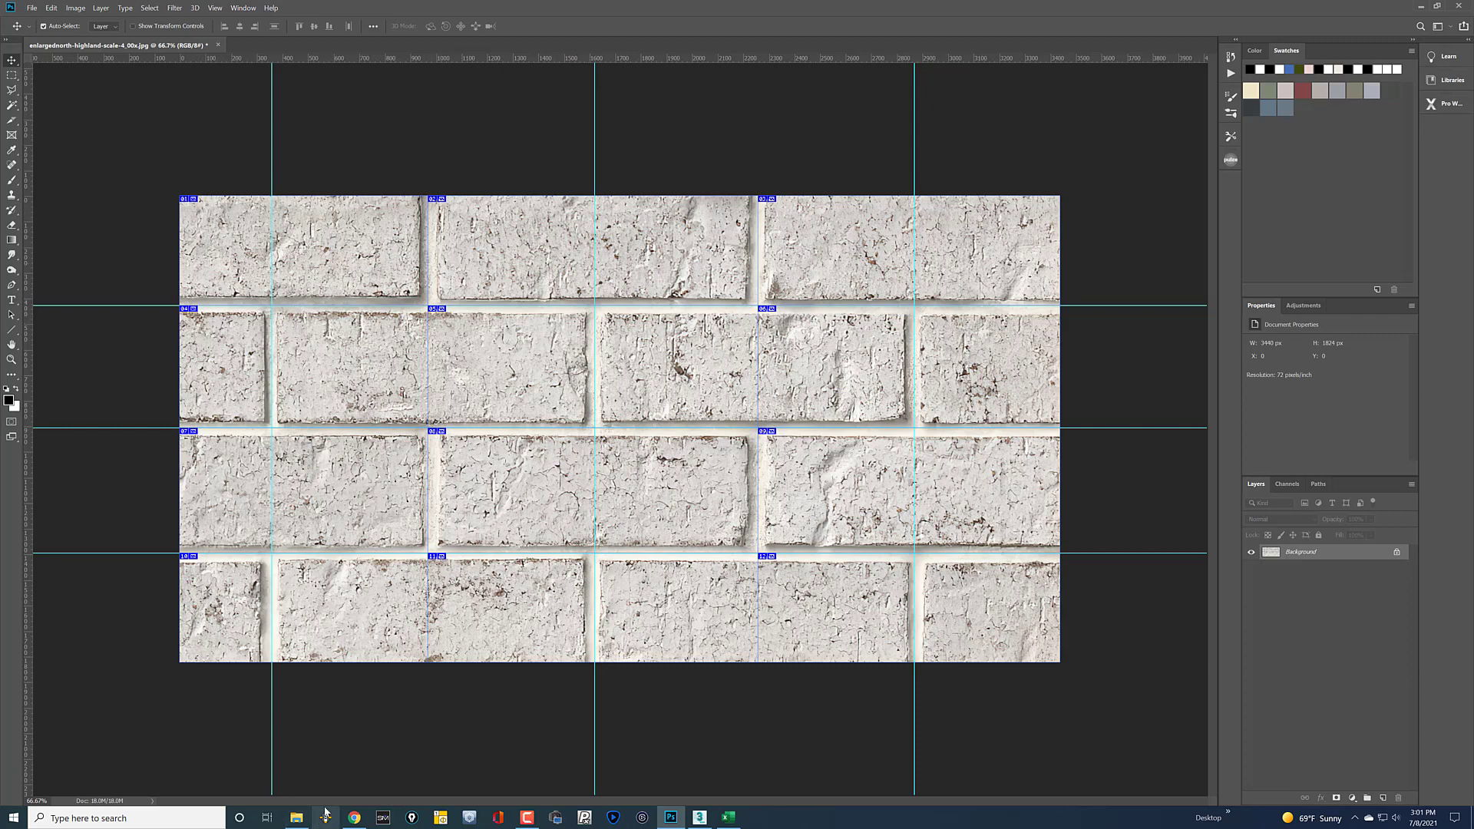
# Step: In File Explorer, delete slices 01, 04, 05, 06, 07, 10, 11 and 12 from the Temp folder's images subfolder
pyautogui.click(296, 817)
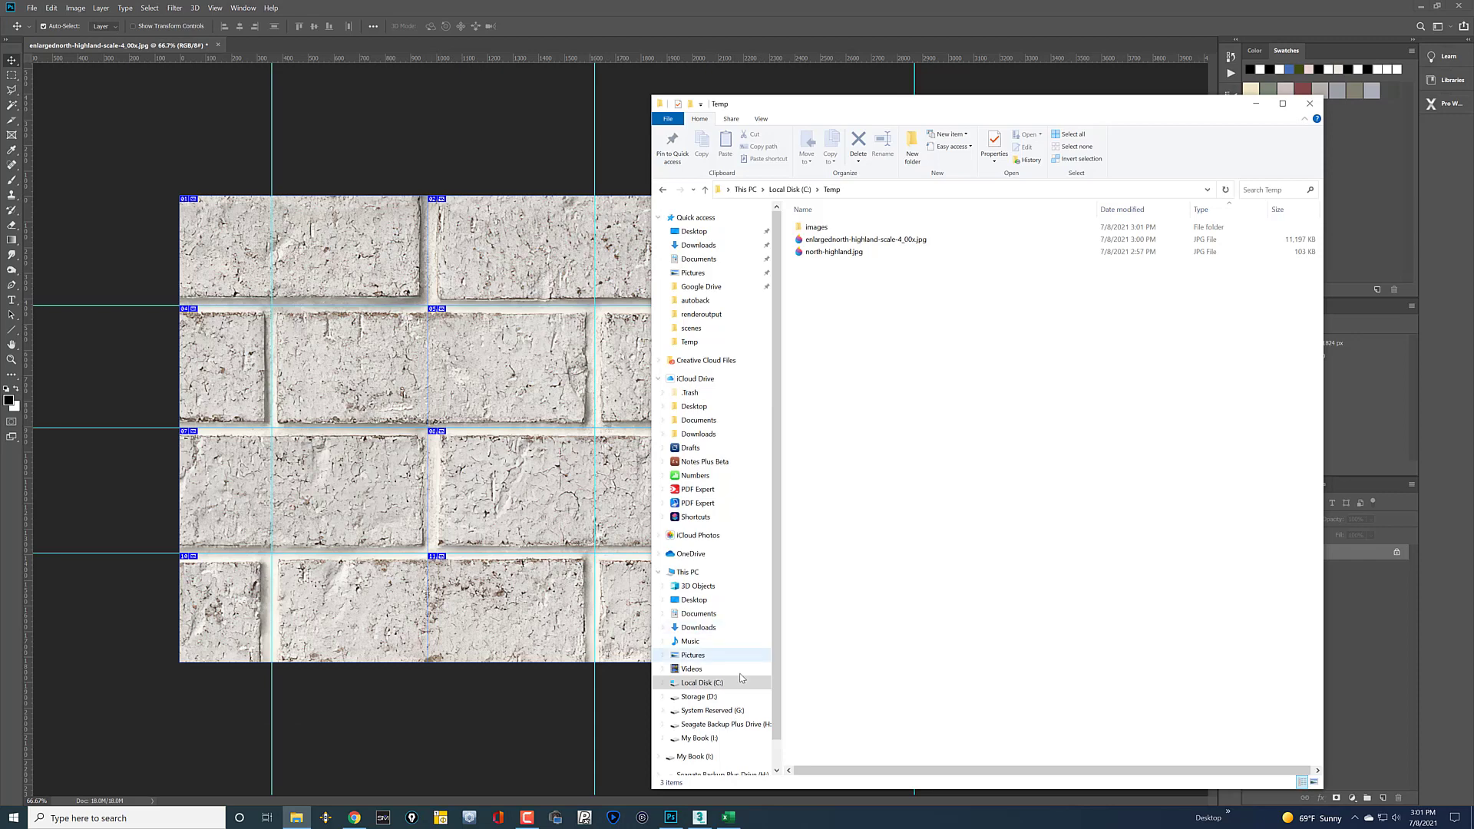
pyautogui.doubleClick(816, 227)
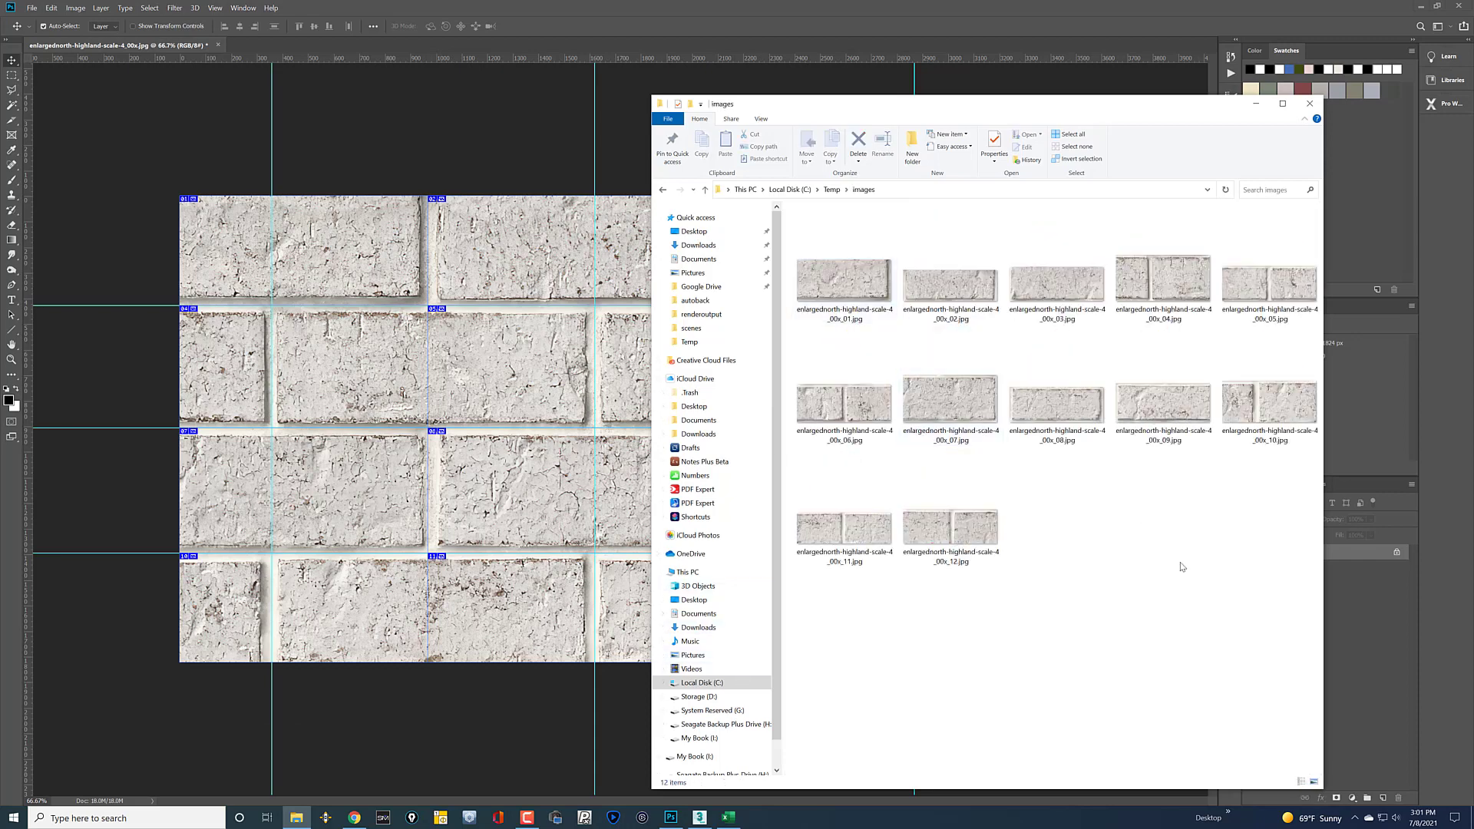
pyautogui.click(844, 280)
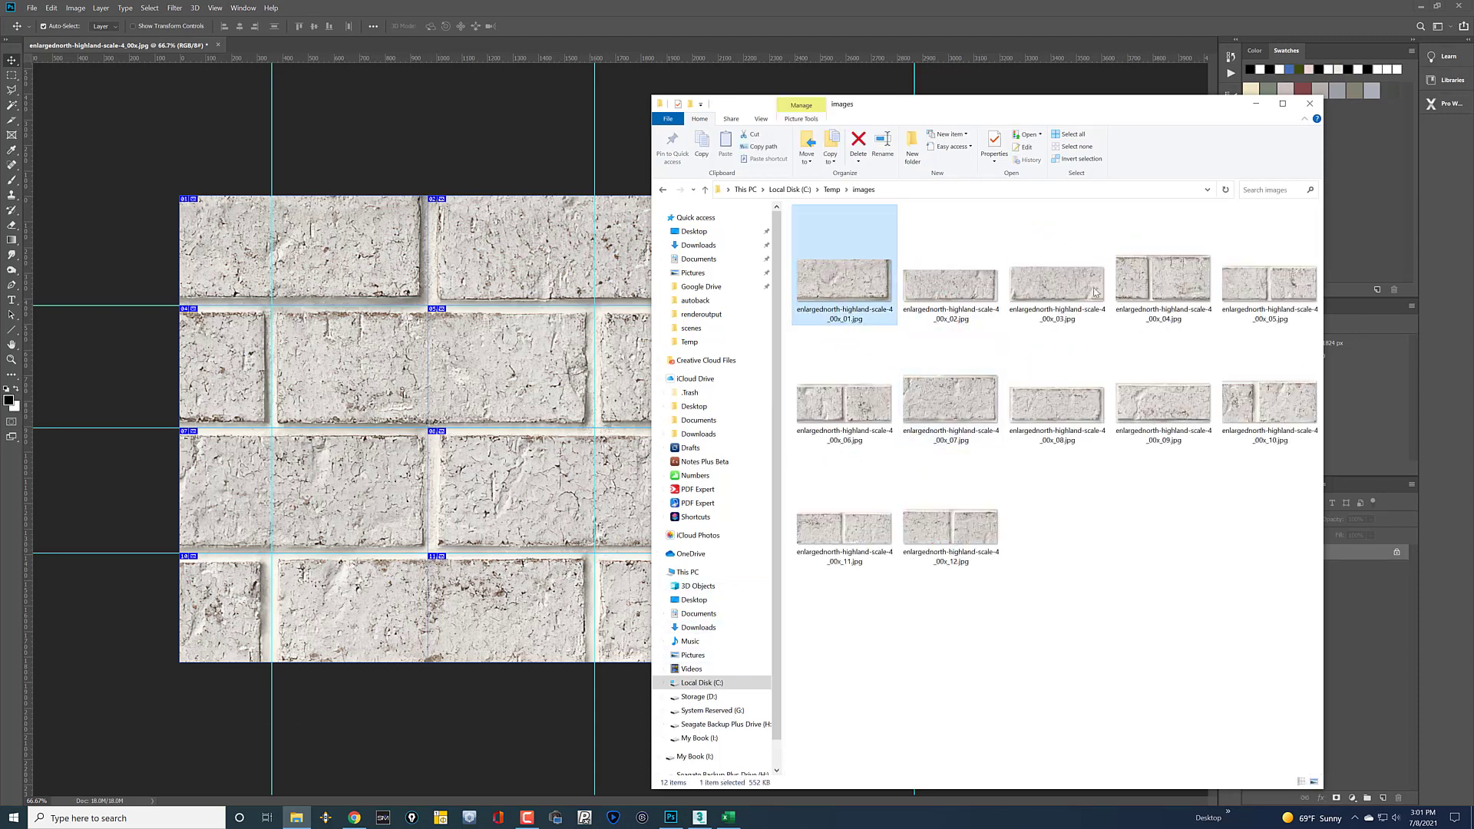
pyautogui.keyDown('ctrl'); pyautogui.click(1259, 278); pyautogui.keyUp('ctrl')
pyautogui.keyDown('ctrl'); pyautogui.click(1247, 413); pyautogui.keyUp('ctrl')
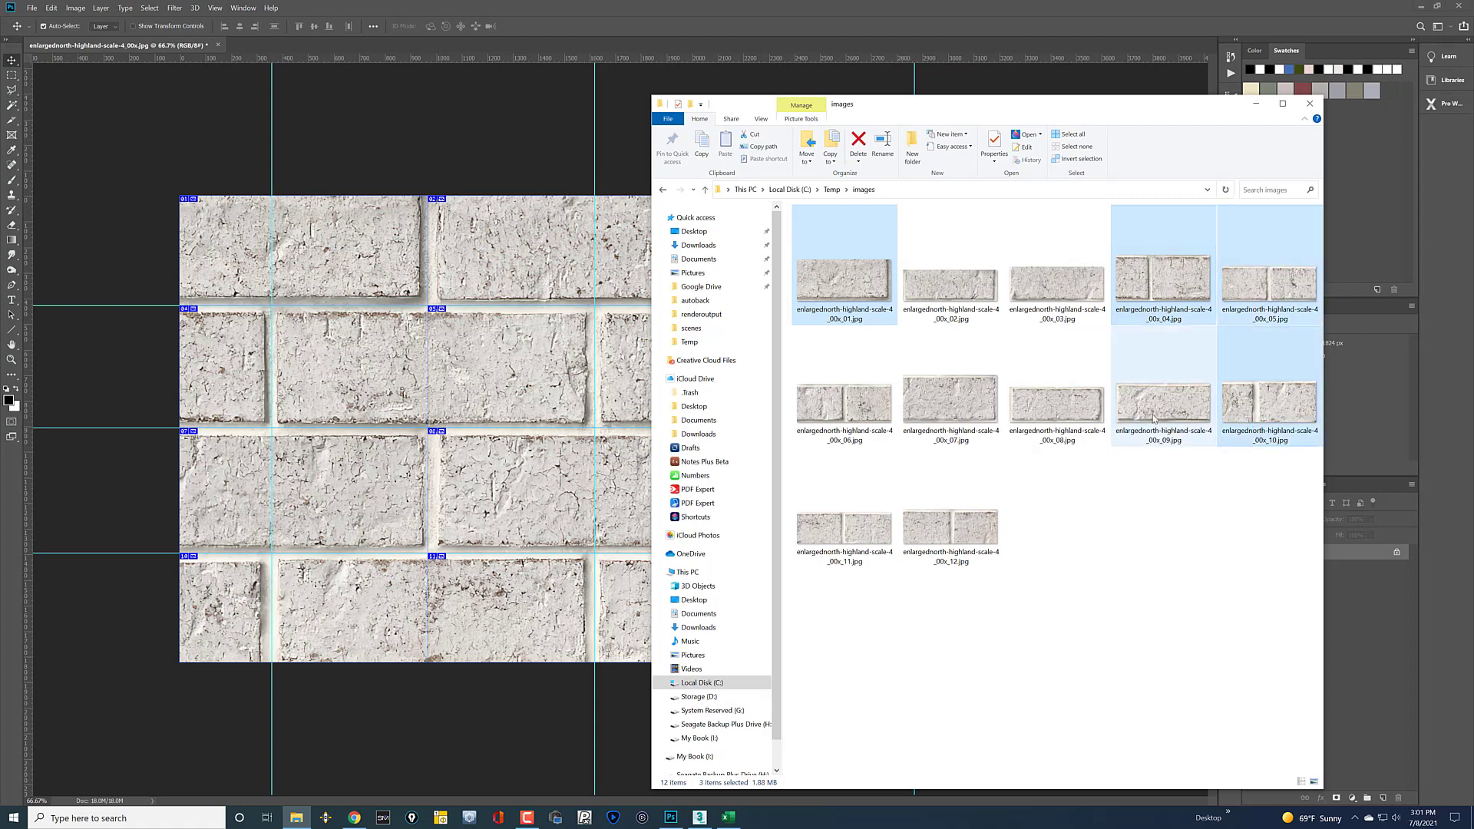
pyautogui.keyDown('ctrl'); pyautogui.click(951, 403); pyautogui.keyUp('ctrl')
pyautogui.keyDown('ctrl'); pyautogui.click(866, 413); pyautogui.keyUp('ctrl')
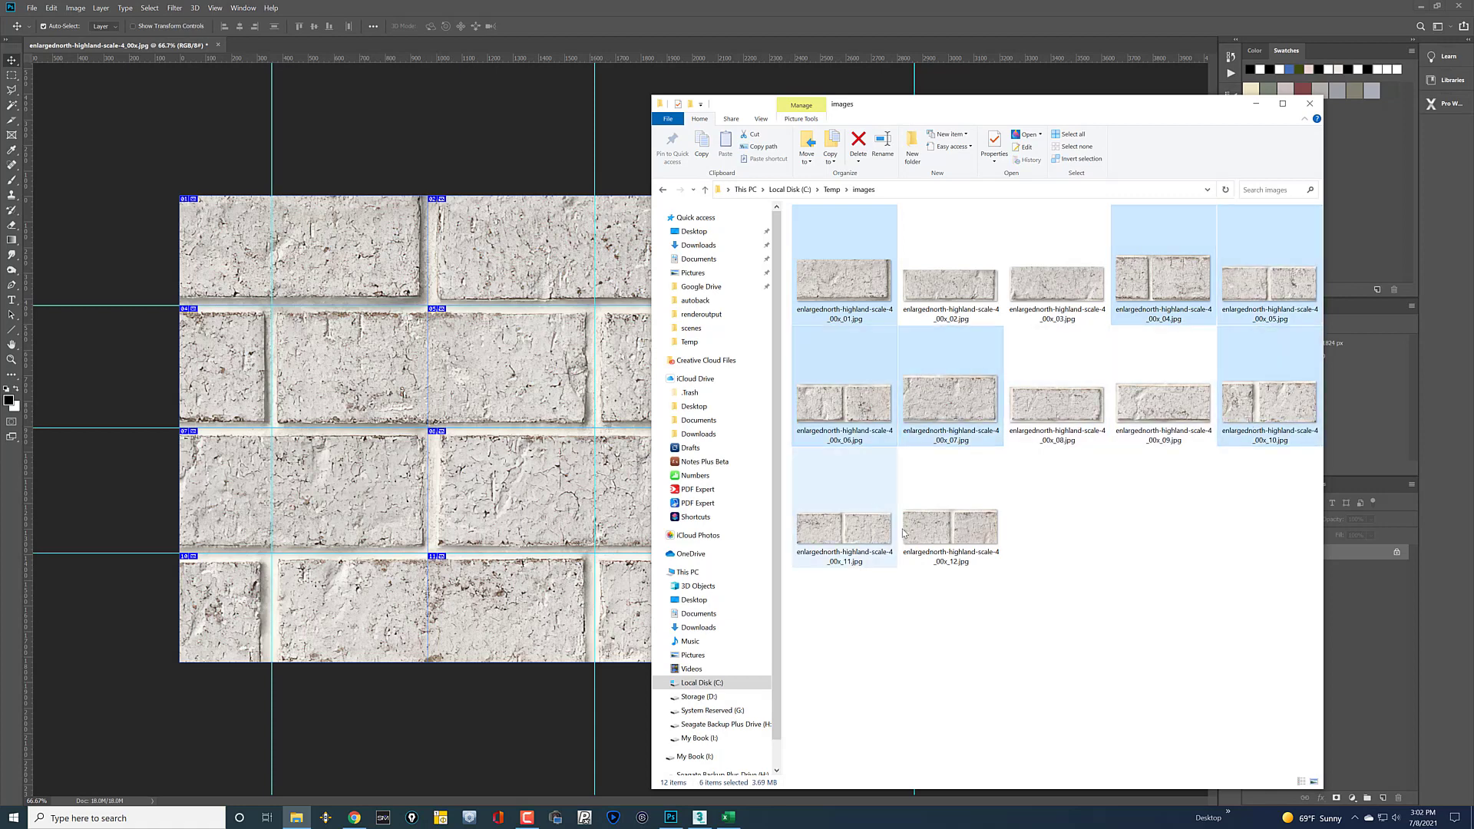
pyautogui.keyDown('ctrl'); pyautogui.click(928, 529); pyautogui.keyUp('ctrl')
pyautogui.press('Delete')
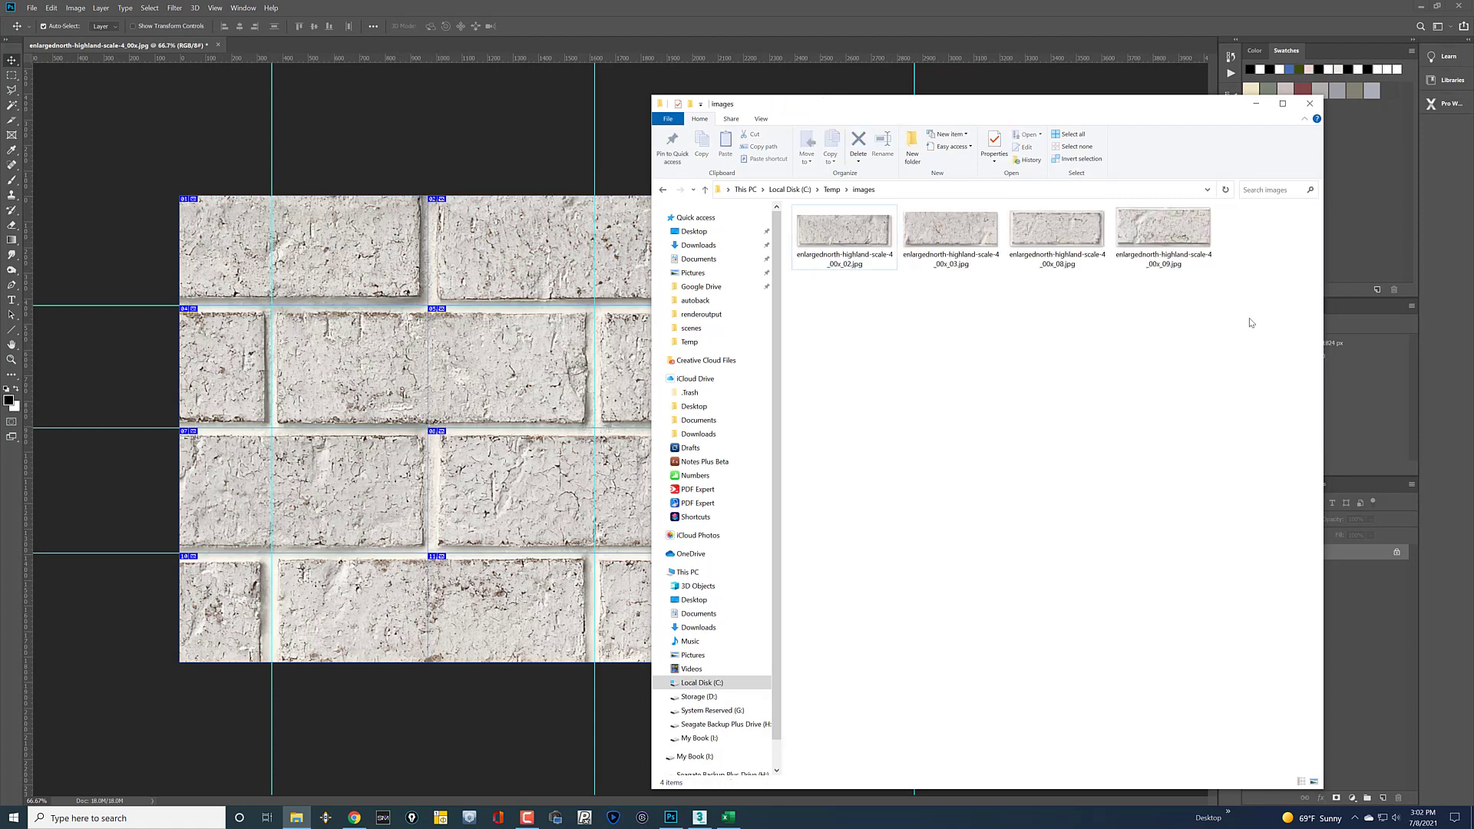
# Step: Batch-rename the four remaining whole-brick slice images as "highland diffused"
pyautogui.moveTo(1257, 364); pyautogui.dragTo(797, 232)
pyautogui.rightClick(856, 243)
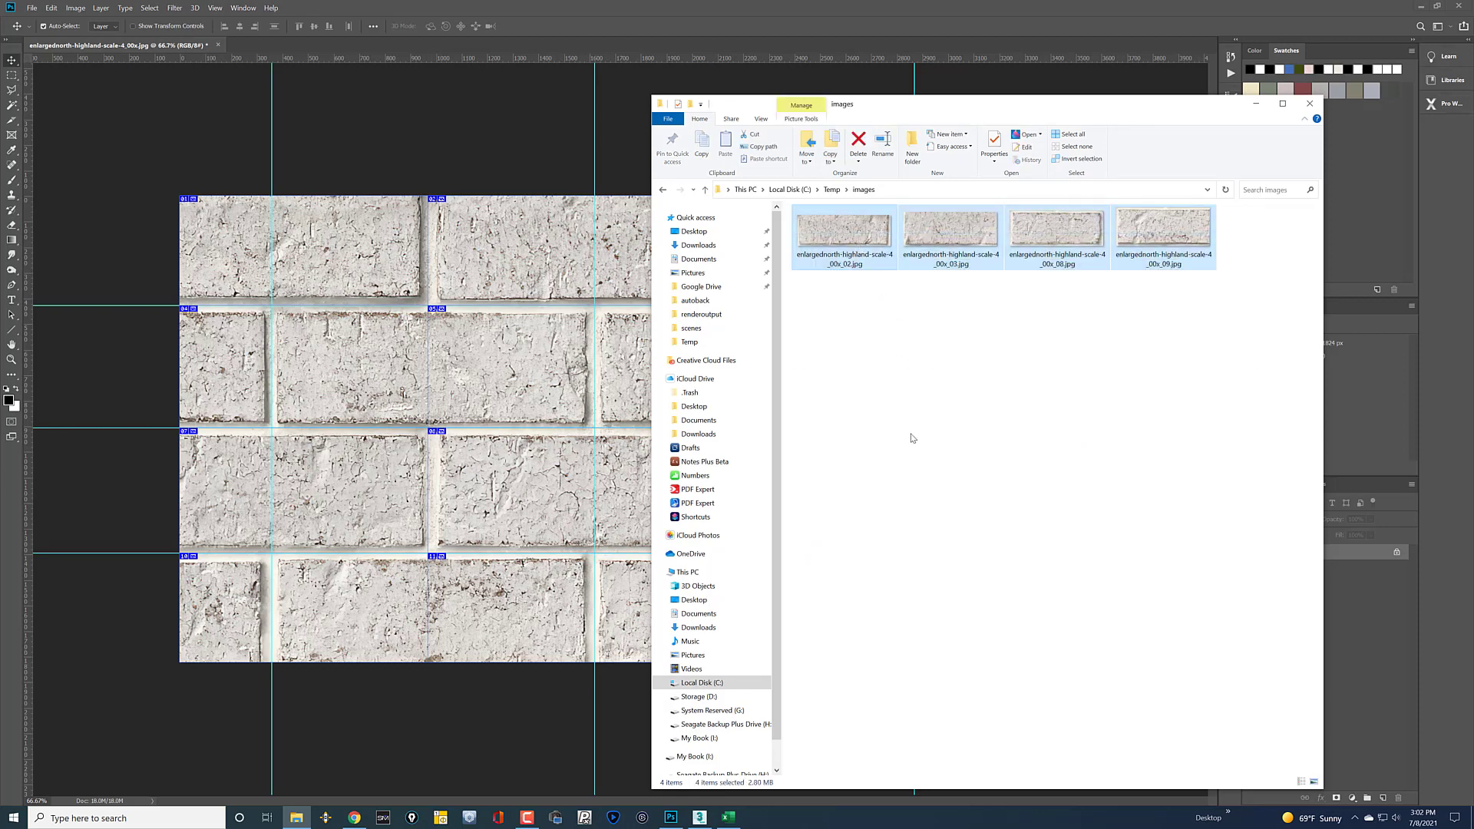
pyautogui.click(888, 652)
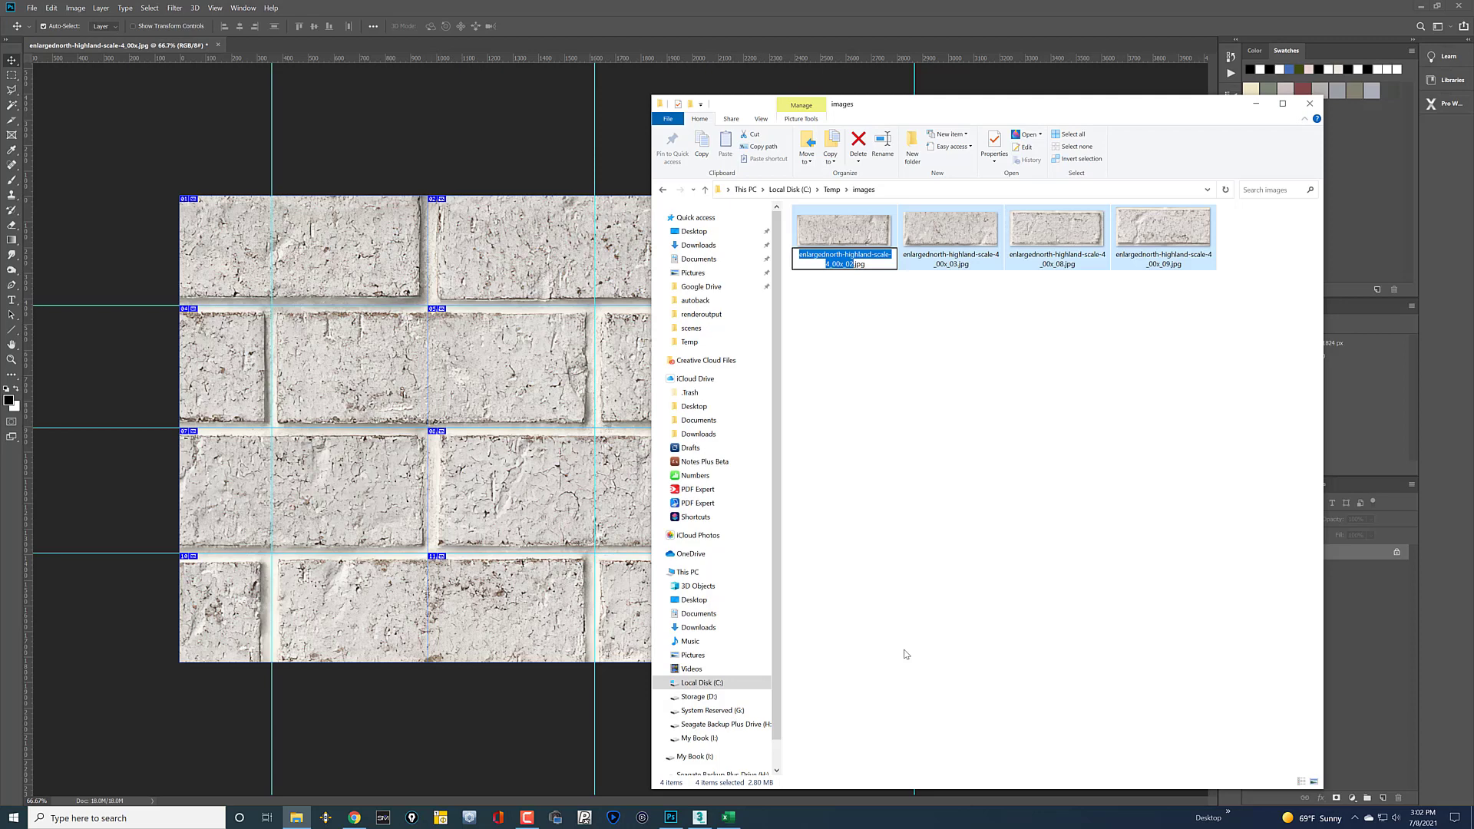
pyautogui.write('highland ')
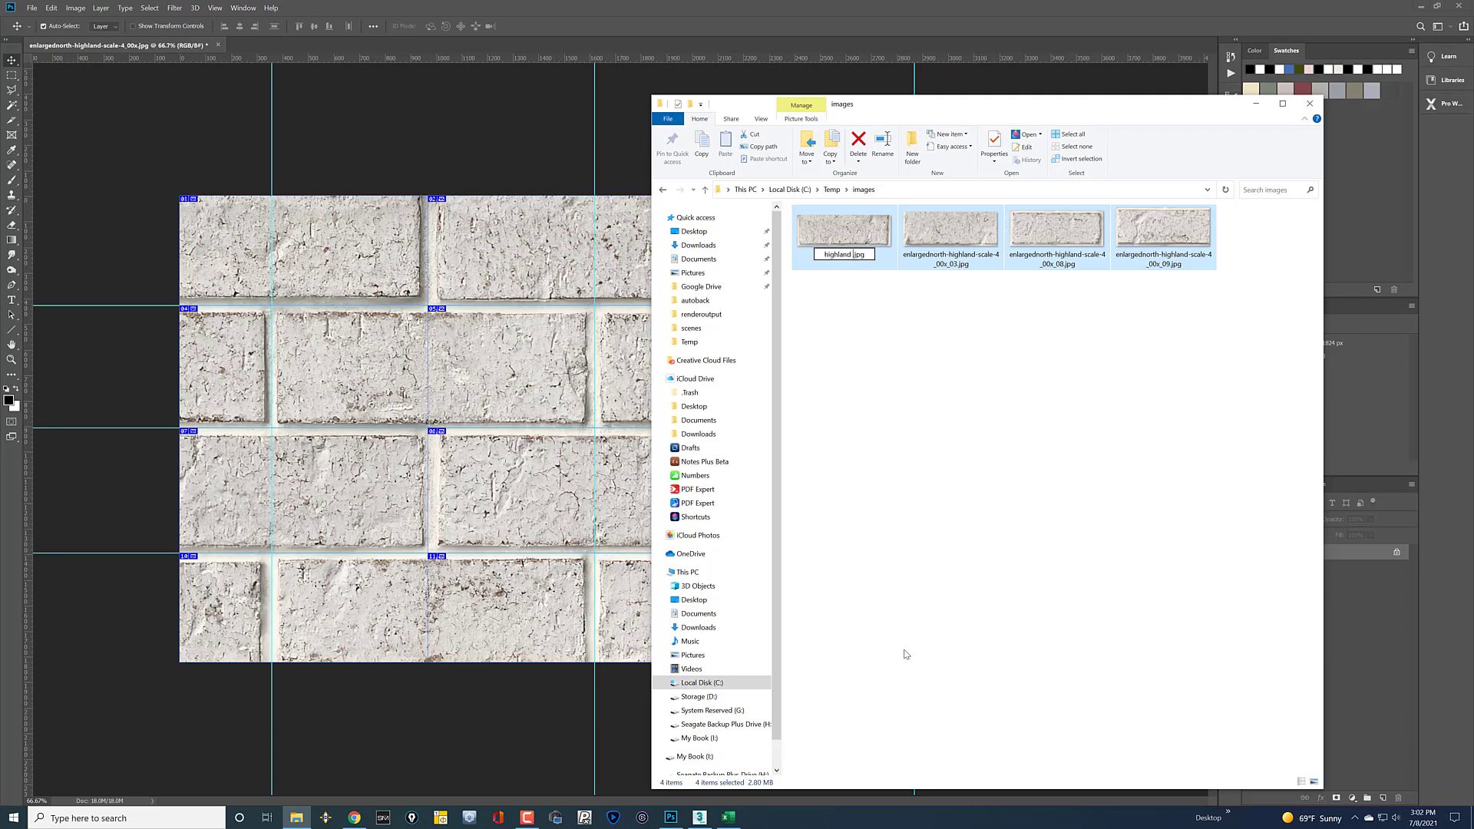
pyautogui.write('duffused')
pyautogui.moveTo(839, 256); pyautogui.dragTo(868, 254)
pyautogui.press('Left')
pyautogui.press('Delete')
pyautogui.press('Delete')
pyautogui.press('Delete')
pyautogui.press('Delete')
pyautogui.press('Delete')
pyautogui.press('Delete')
pyautogui.press('Delete')
pyautogui.press('Delete')
pyautogui.write('diffused')
pyautogui.press('Return')
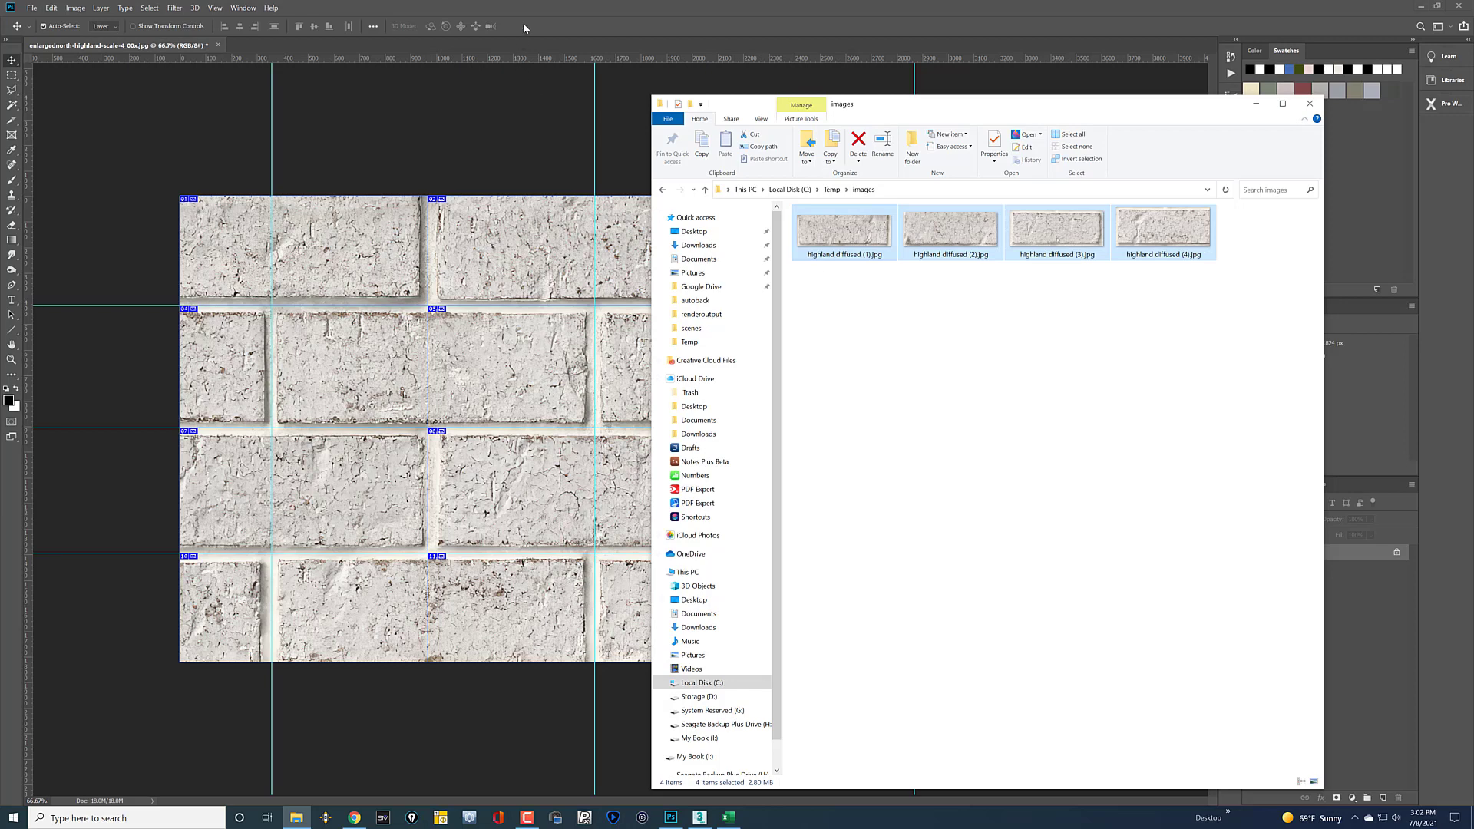
# Step: Back in Photoshop, export all slices again with Save for Web as maximum-quality JPEG images into the Temp folder
pyautogui.click(15, 27)
pyautogui.click(31, 7)
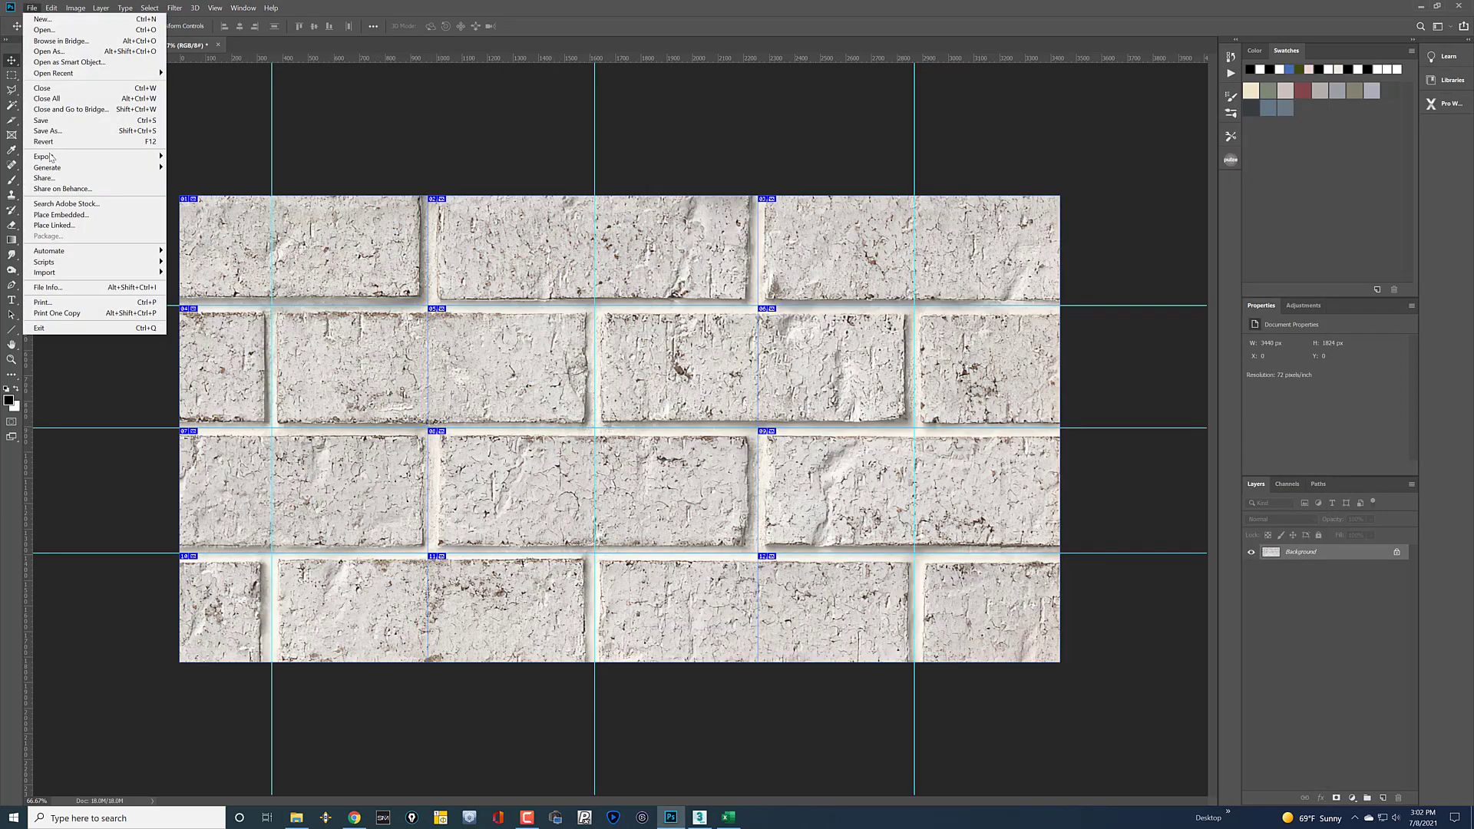
pyautogui.moveTo(51, 157)
pyautogui.click(201, 198)
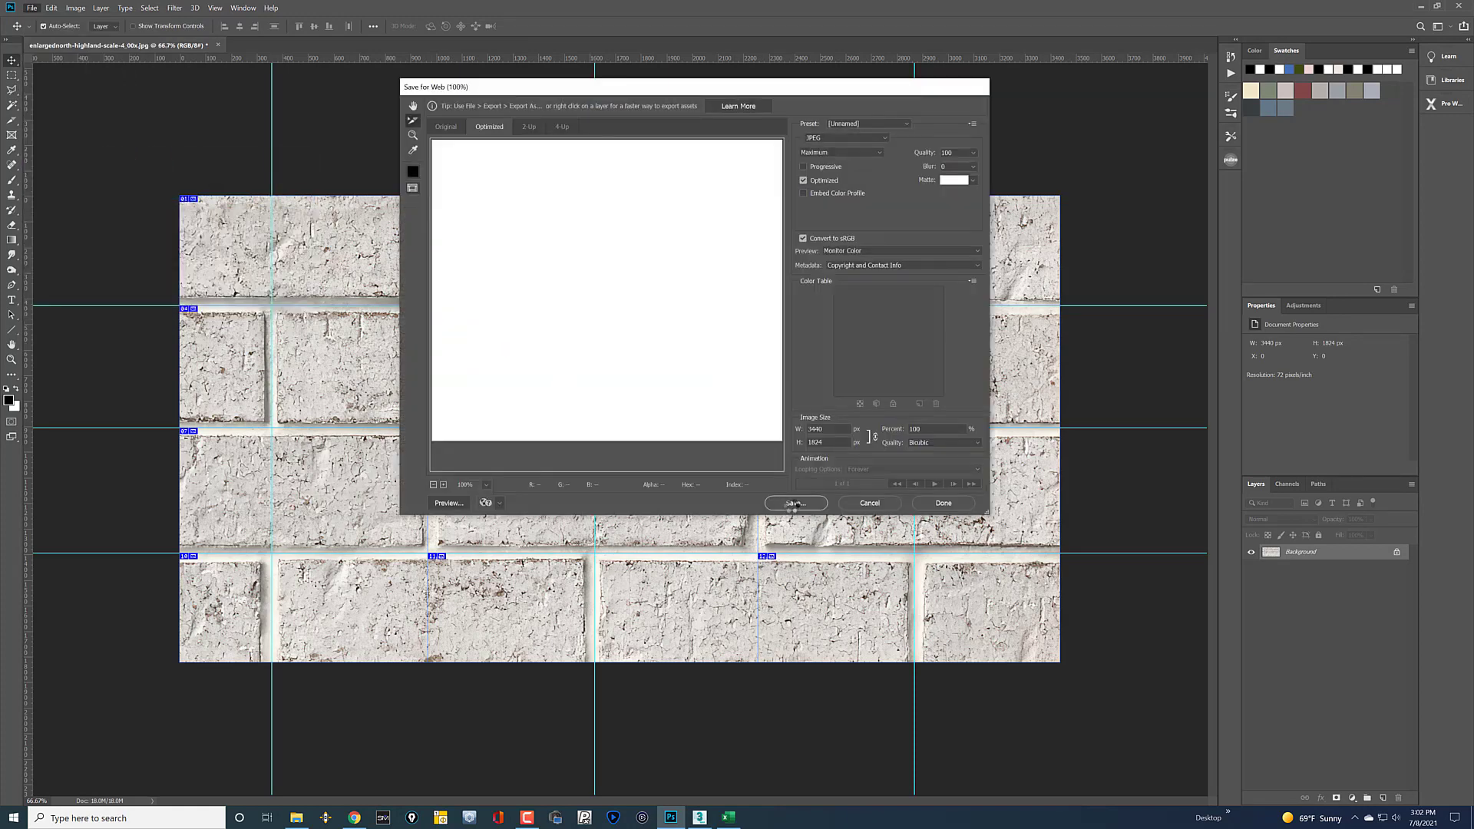
pyautogui.click(790, 504)
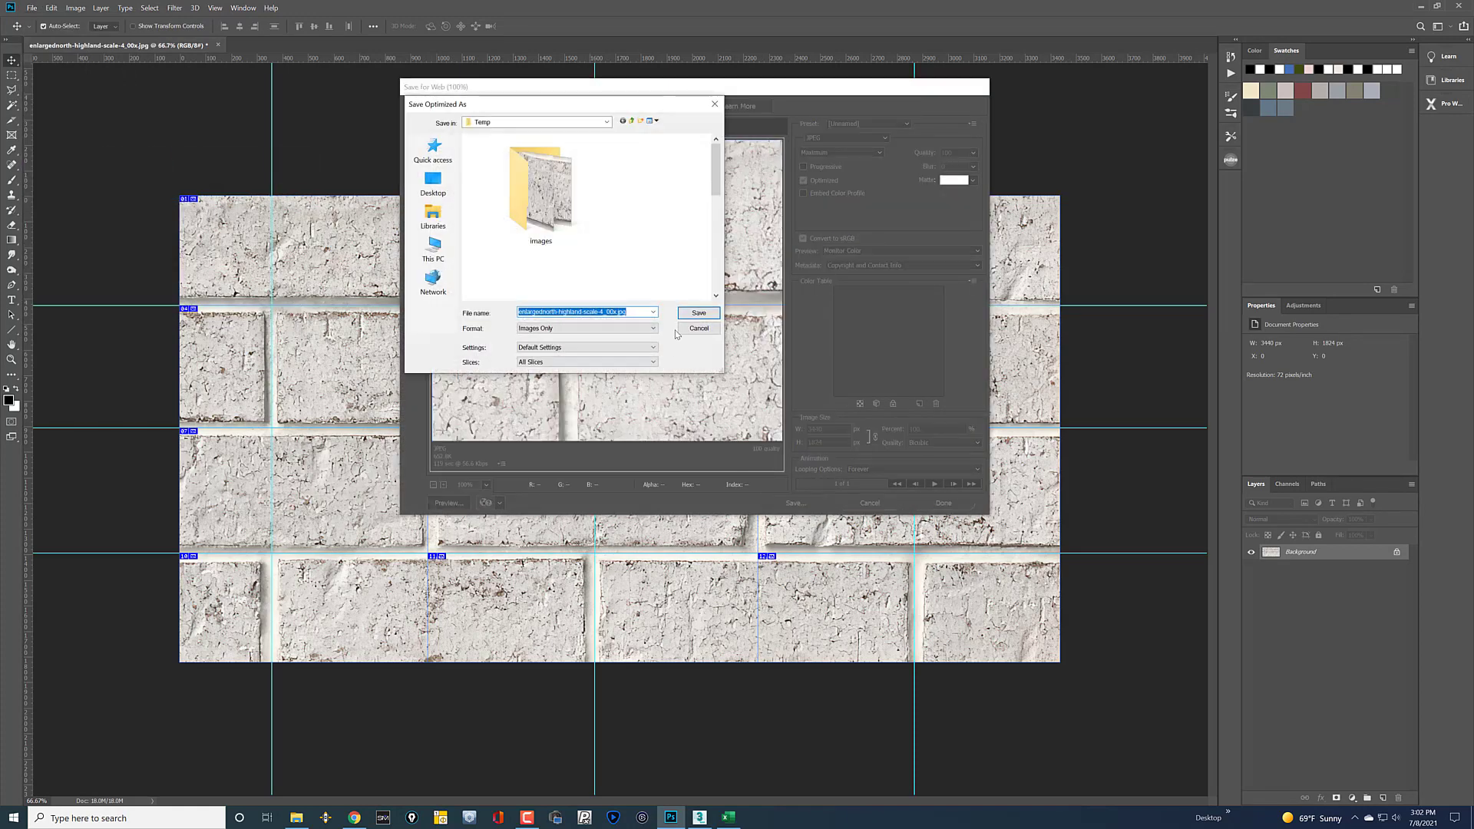
pyautogui.click(696, 311)
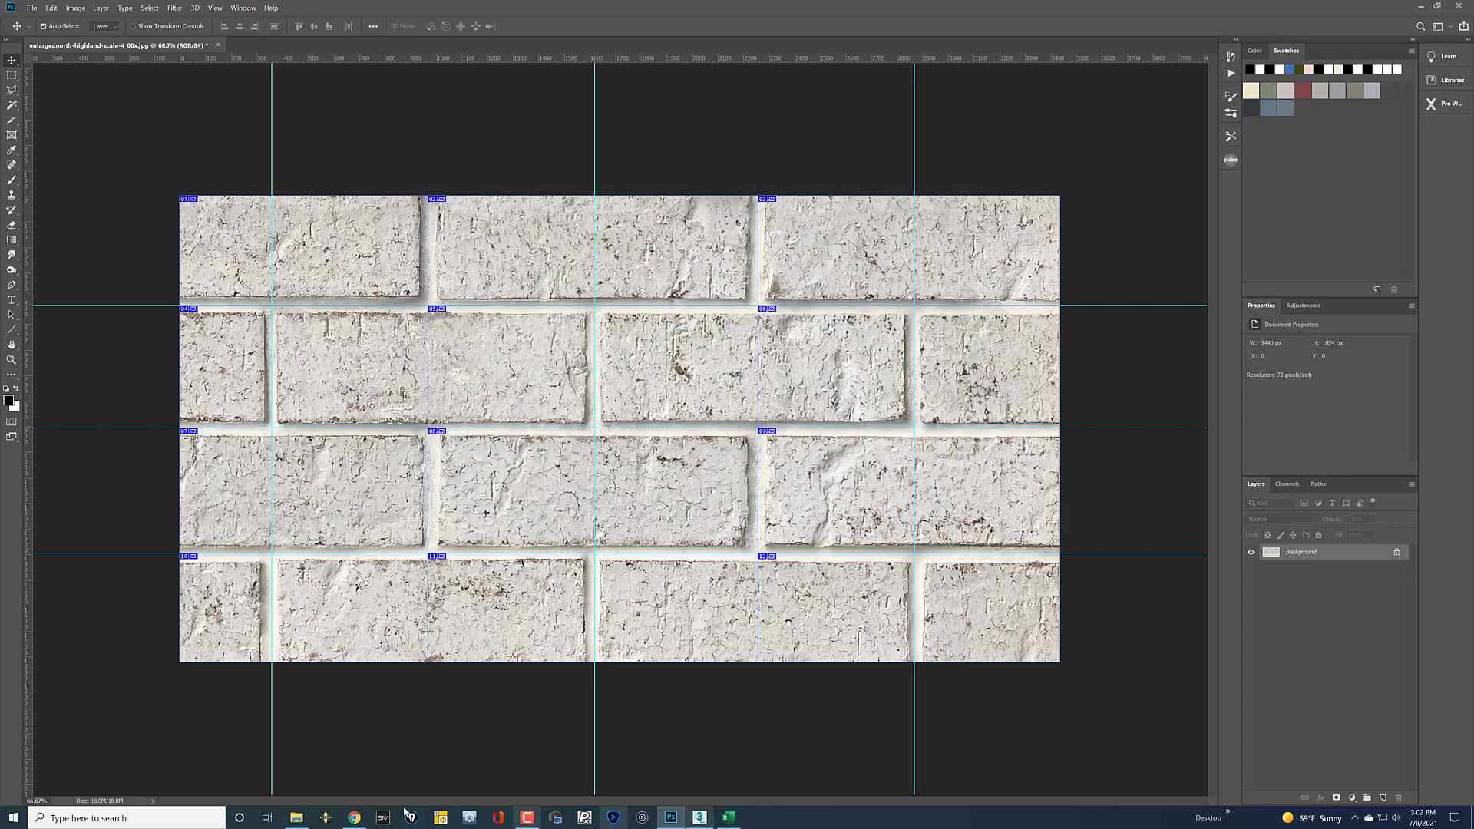
# Step: In File Explorer, delete the newly exported slices 01, 04, 05, 06, 07, 10, 11 and 12 from the images folder
pyautogui.click(296, 817)
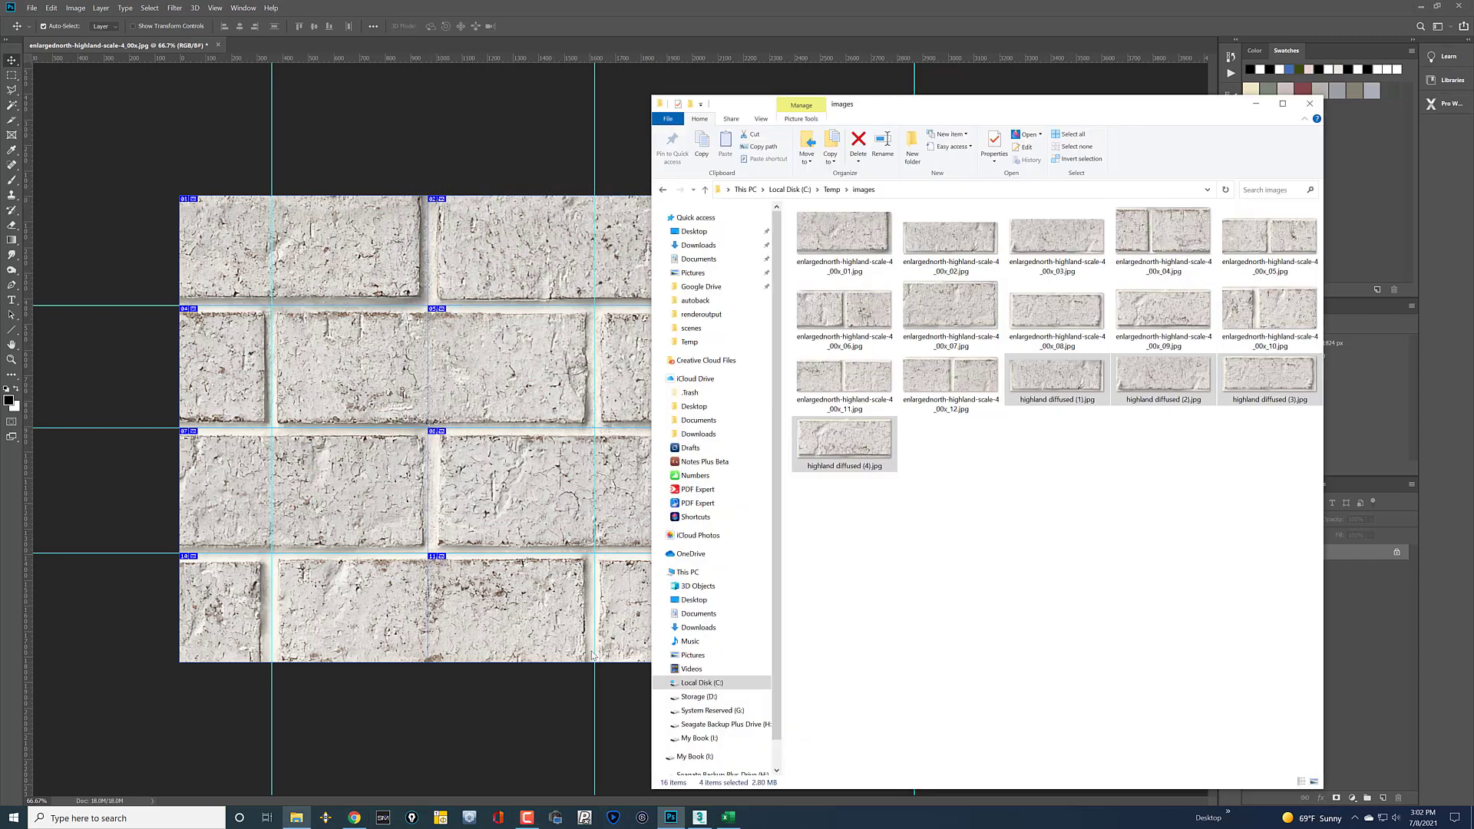
pyautogui.click(844, 238)
pyautogui.keyDown('ctrl'); pyautogui.click(1139, 244); pyautogui.keyUp('ctrl')
pyautogui.keyDown('ctrl'); pyautogui.click(1229, 243); pyautogui.keyUp('ctrl')
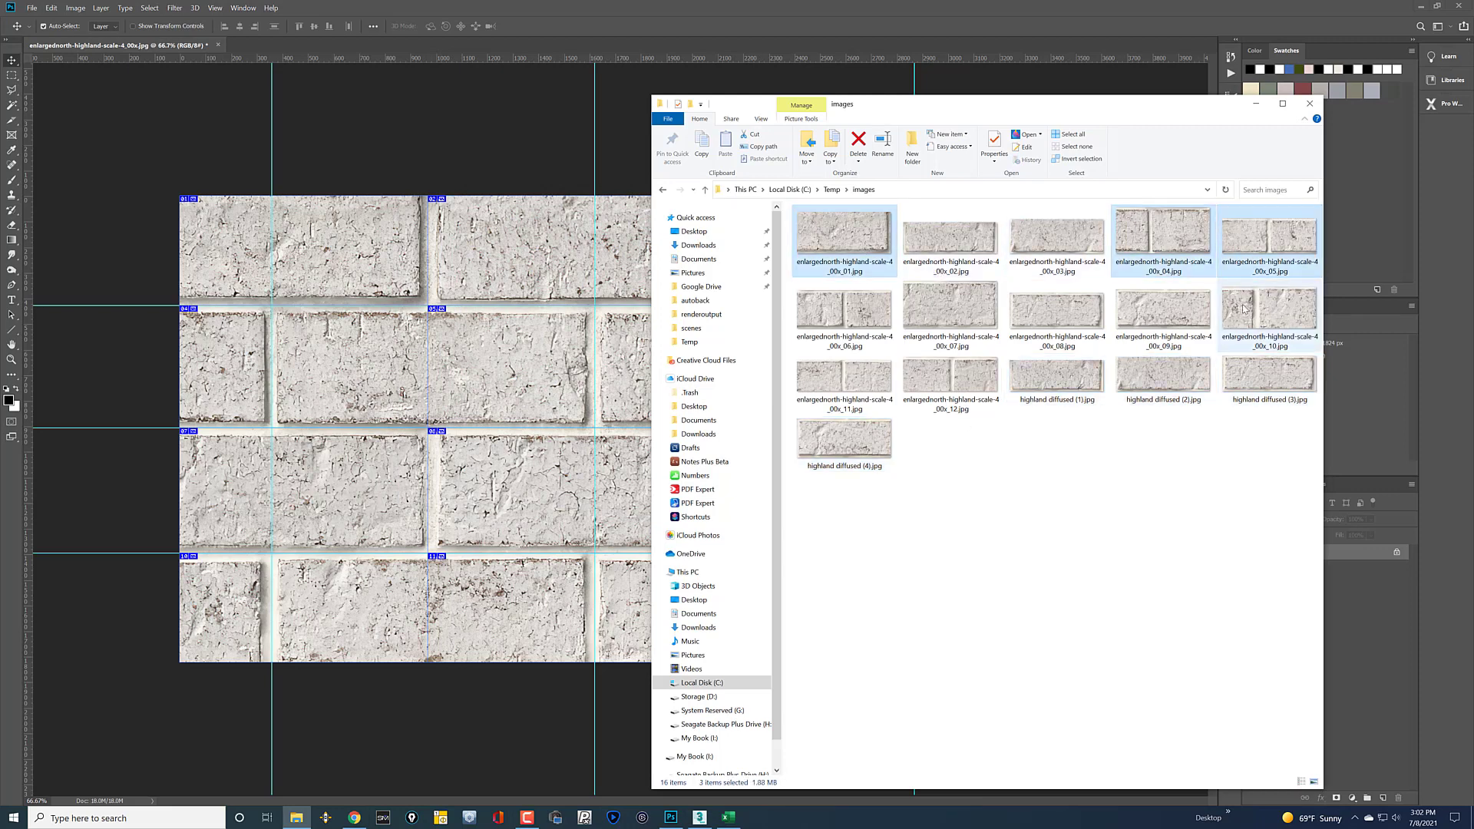
pyautogui.keyDown('ctrl'); pyautogui.click(1243, 308); pyautogui.keyUp('ctrl')
pyautogui.keyDown('ctrl'); pyautogui.click(970, 310); pyautogui.keyUp('ctrl')
pyautogui.keyDown('ctrl'); pyautogui.click(849, 318); pyautogui.keyUp('ctrl')
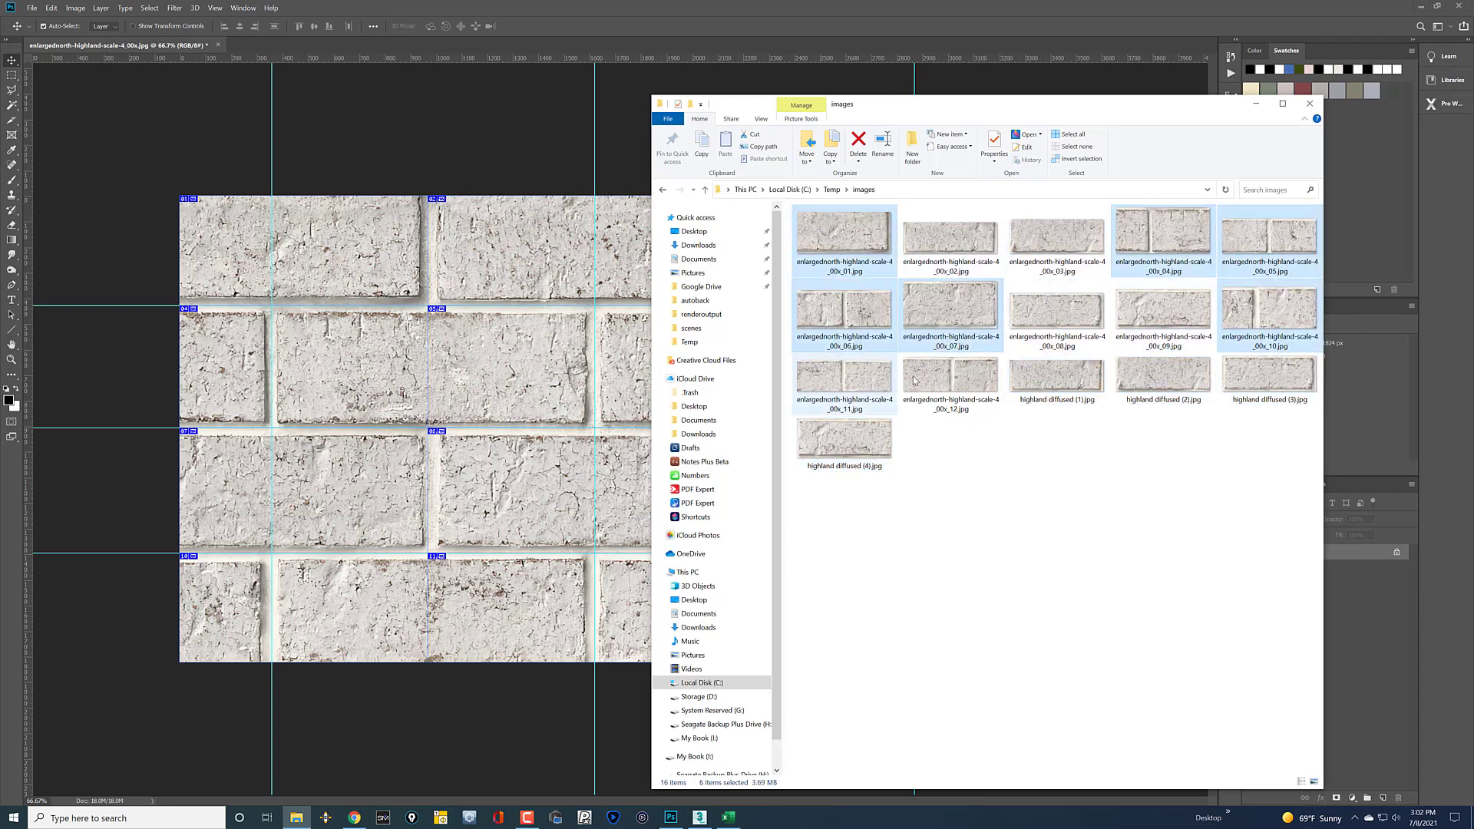
pyautogui.keyDown('ctrl'); pyautogui.click(845, 381); pyautogui.keyUp('ctrl')
pyautogui.keyDown('ctrl'); pyautogui.click(944, 380); pyautogui.keyUp('ctrl')
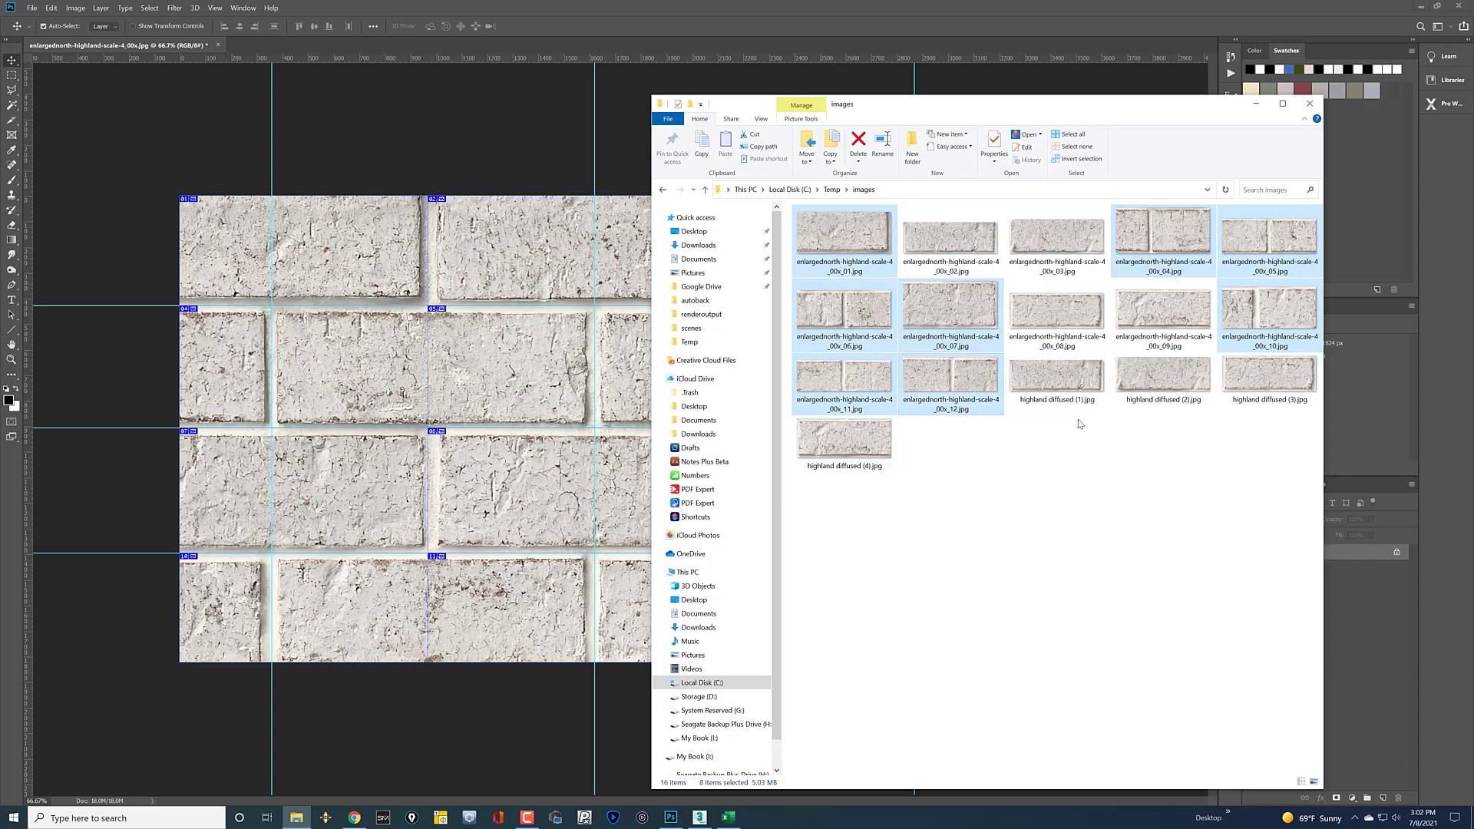
pyautogui.press('Delete')
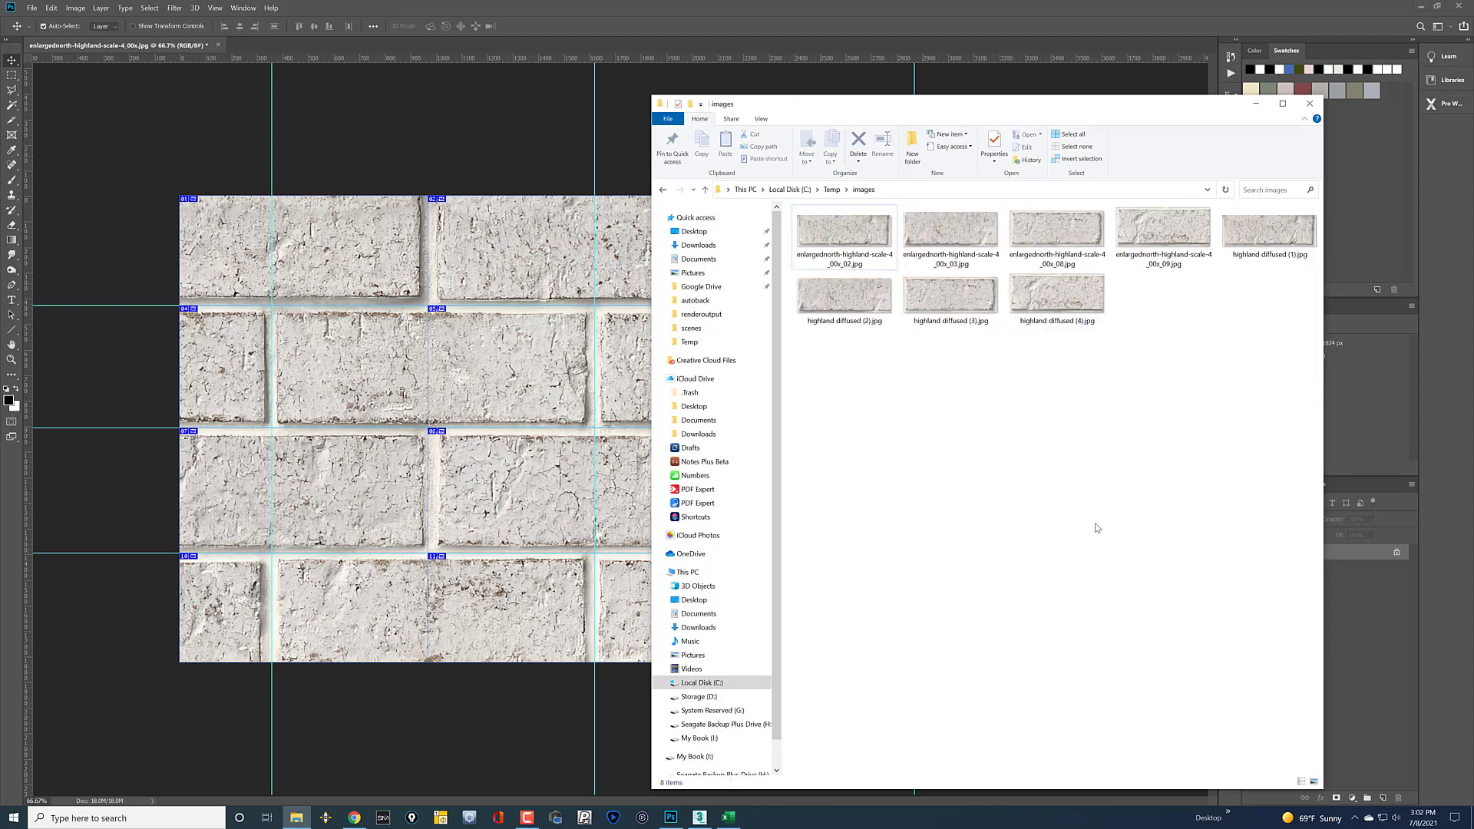
# Step: Batch-rename all eight brick images in the folder together as "highland diffused"
pyautogui.moveTo(1258, 396); pyautogui.dragTo(831, 245)
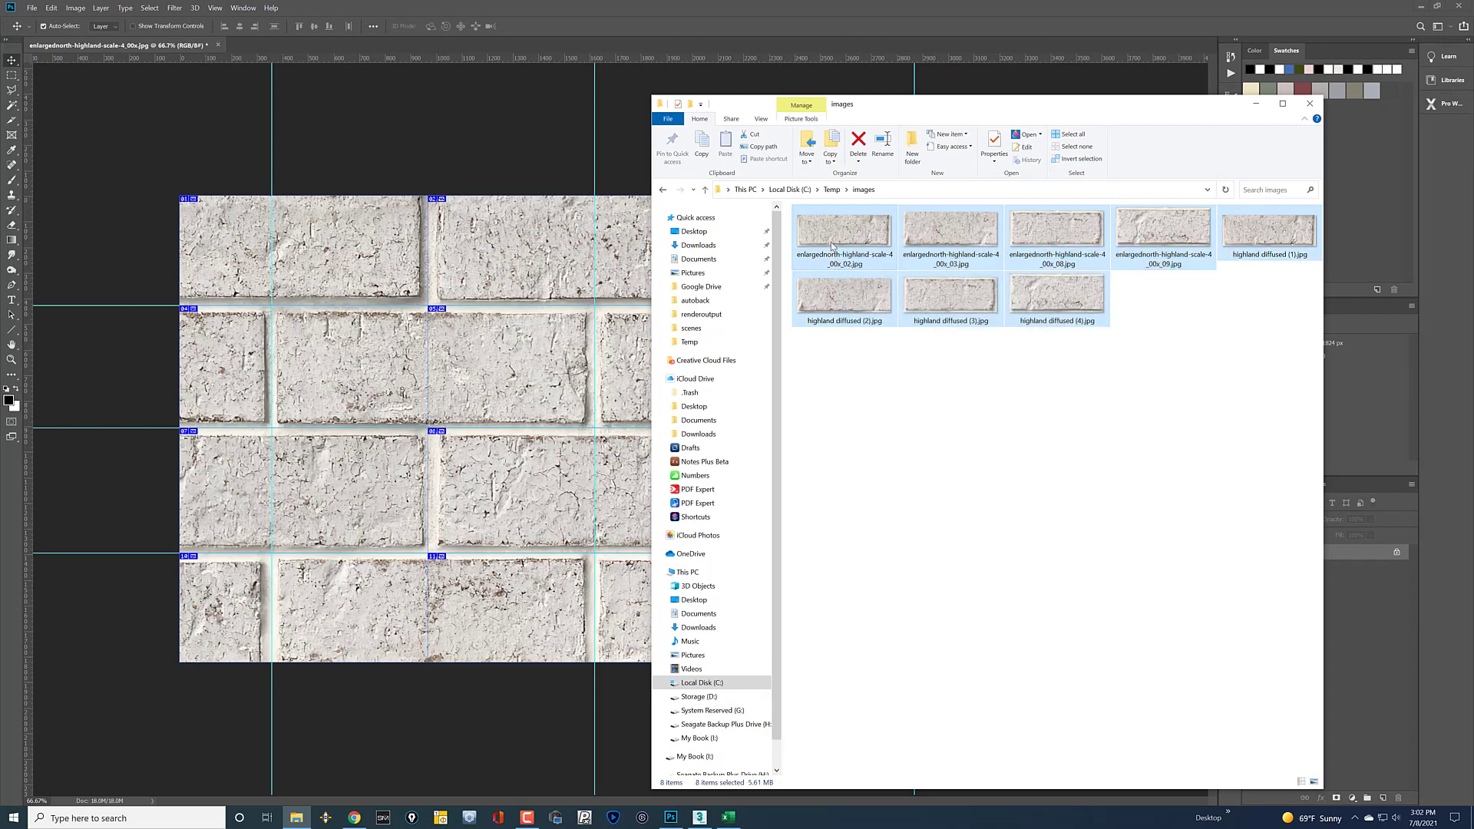
pyautogui.rightClick(831, 246)
pyautogui.click(871, 650)
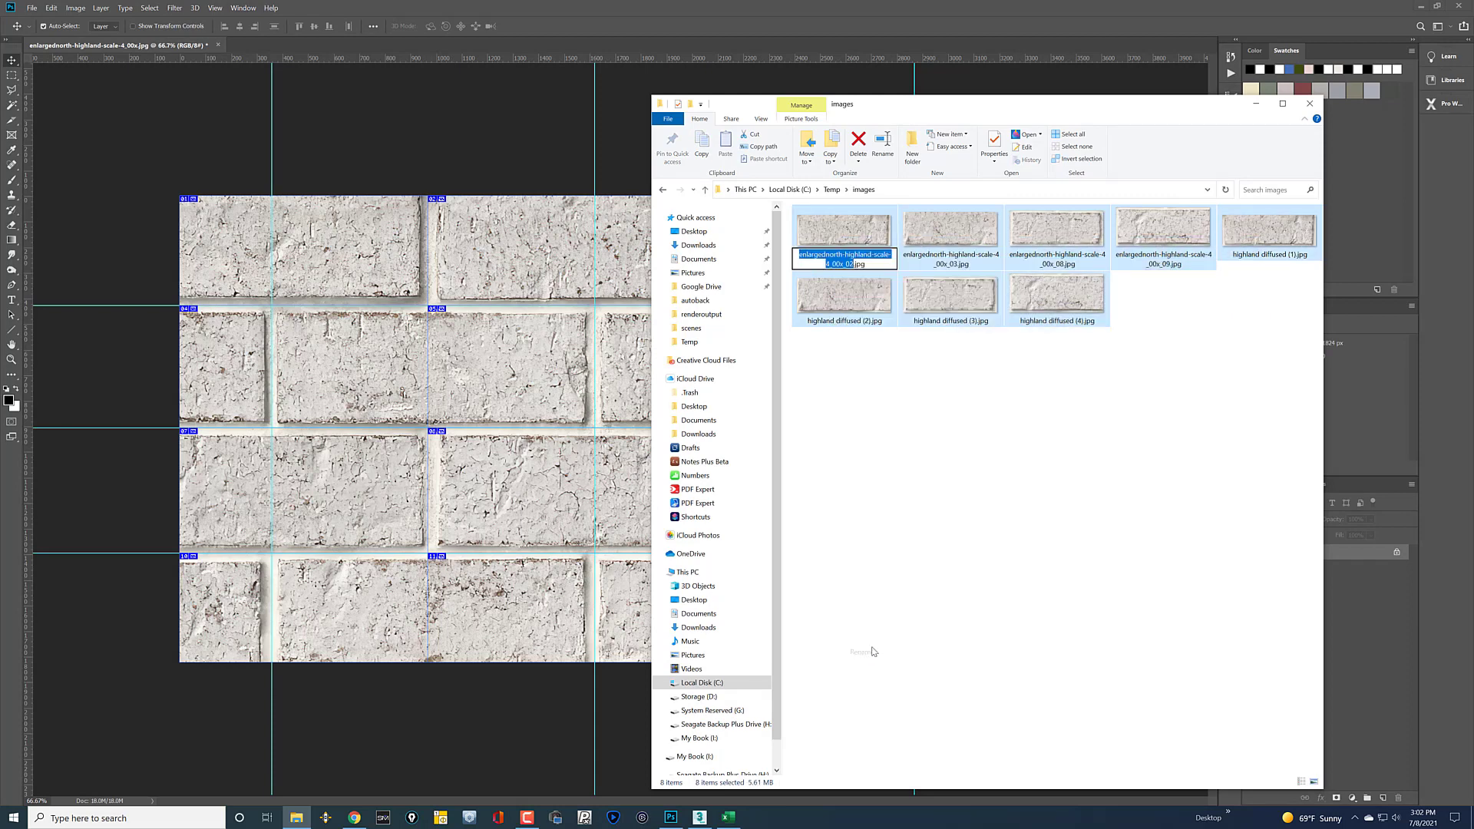
pyautogui.write('highland d')
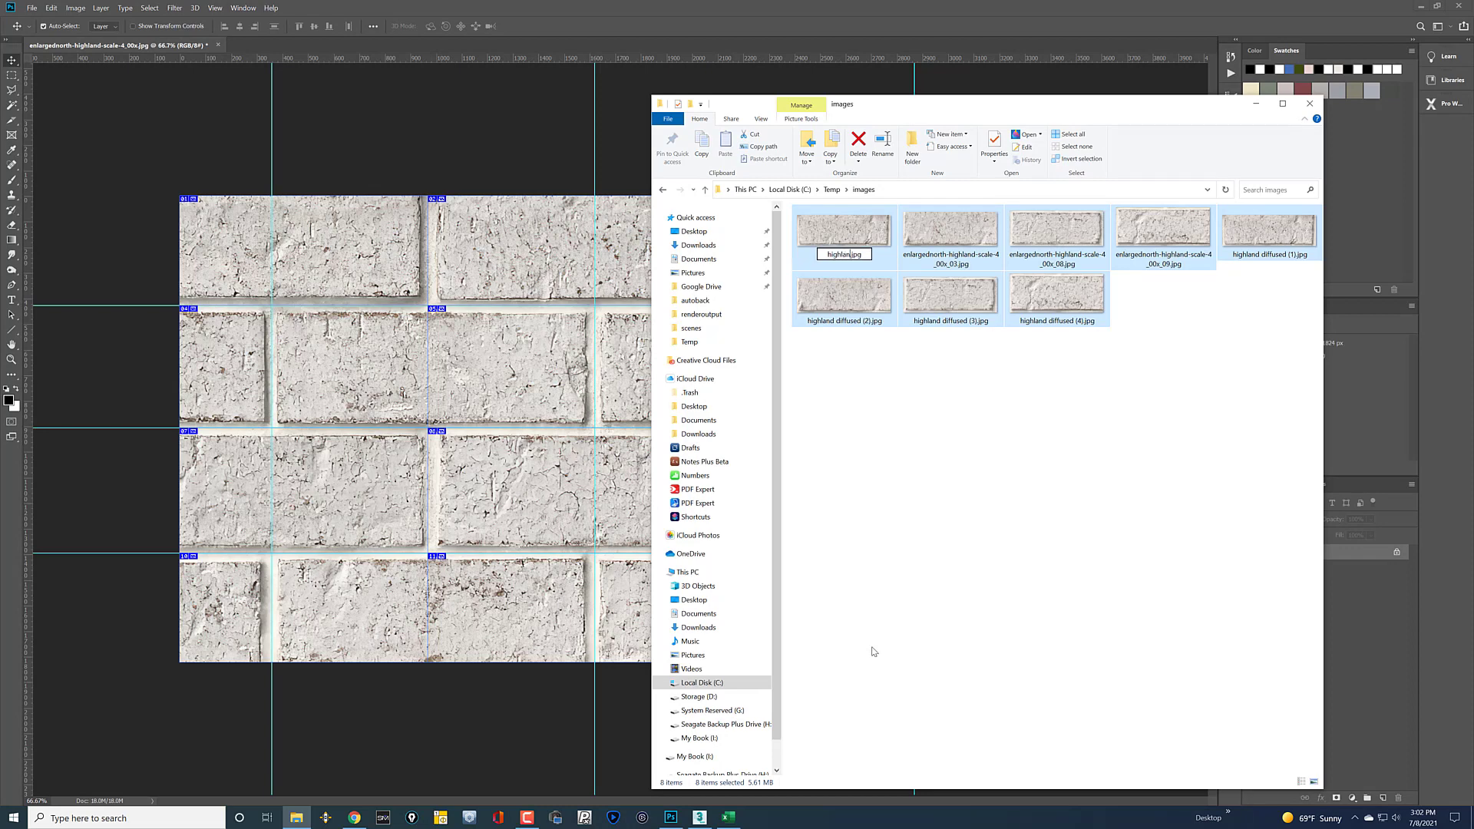
pyautogui.write('iffused')
pyautogui.click(986, 642)
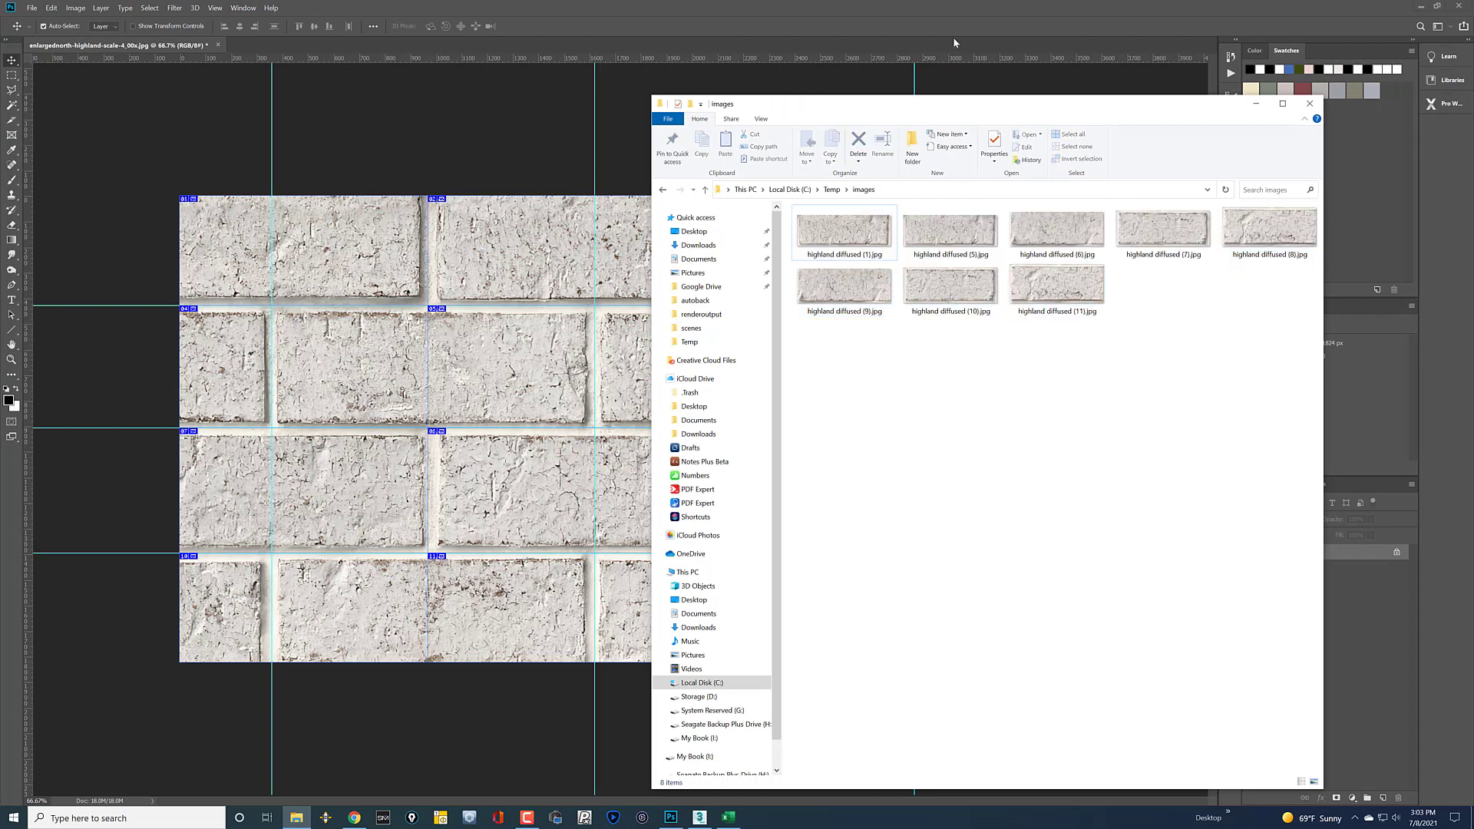
# Step: Quit Photoshop without saving the document and clear the folder, browser and spreadsheet windows away from the 3ds Max scene
pyautogui.click(1309, 103)
pyautogui.click(1458, 7)
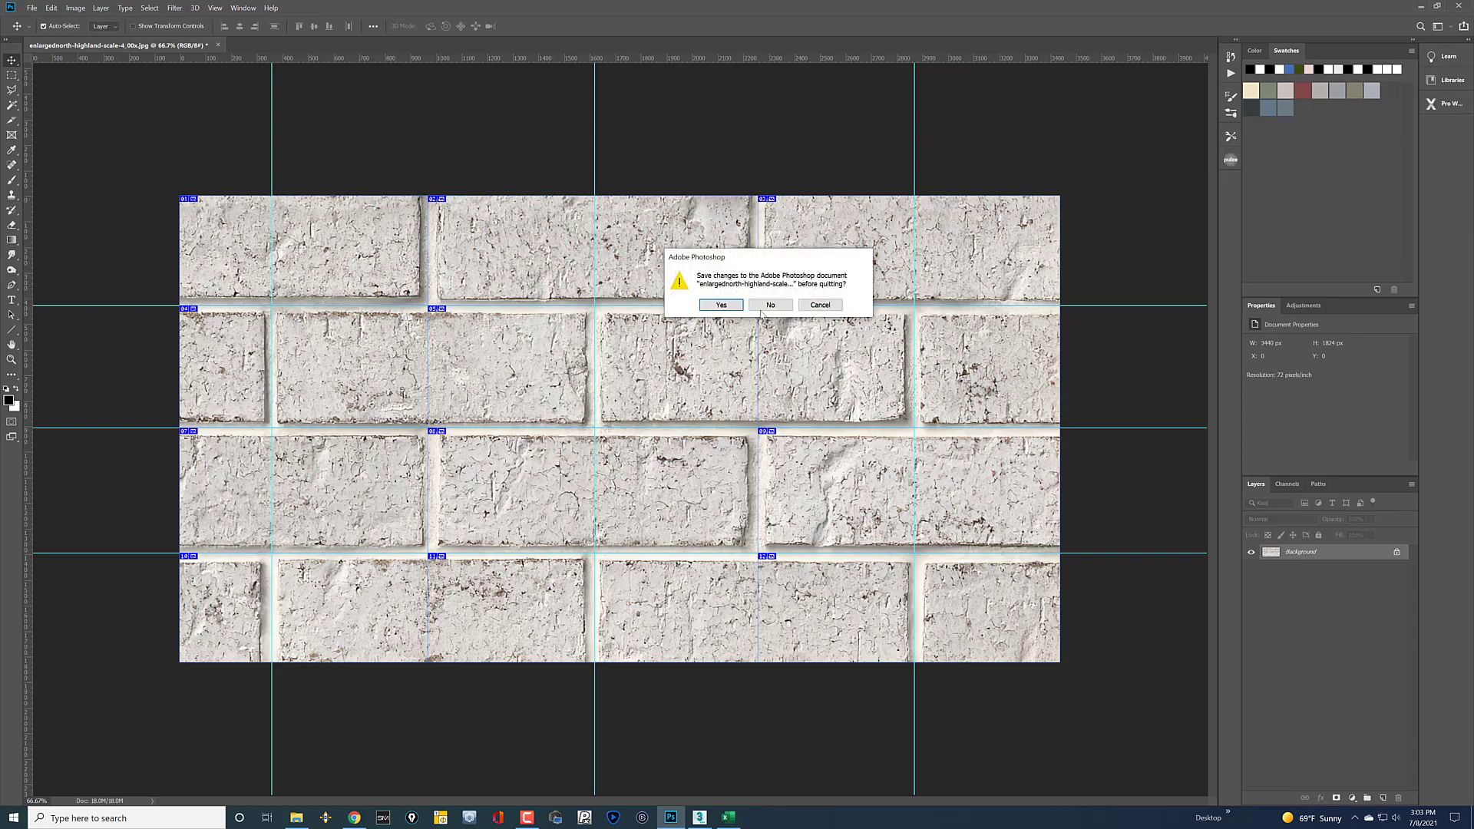
pyautogui.press('n')
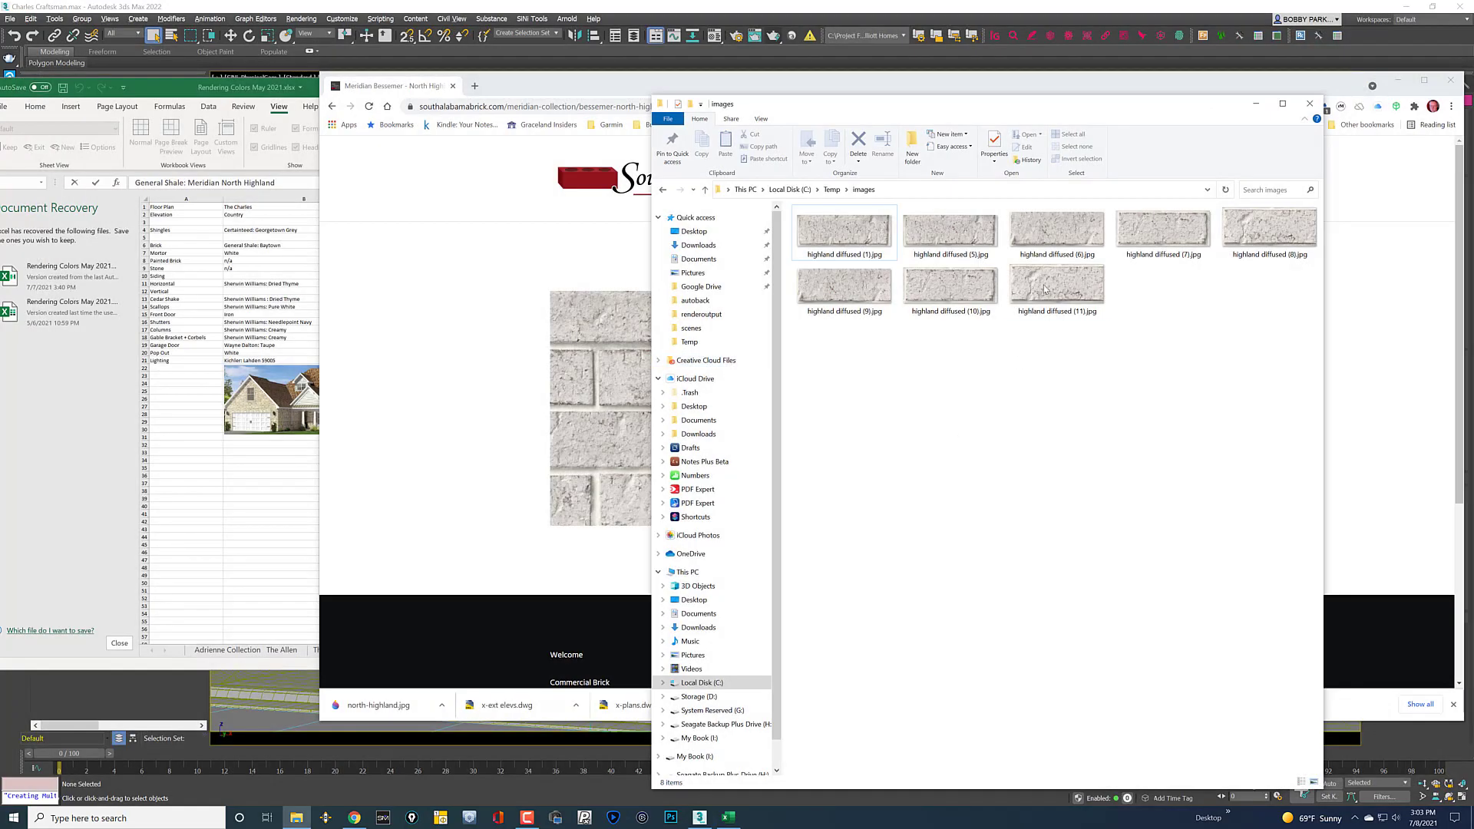
pyautogui.click(1310, 103)
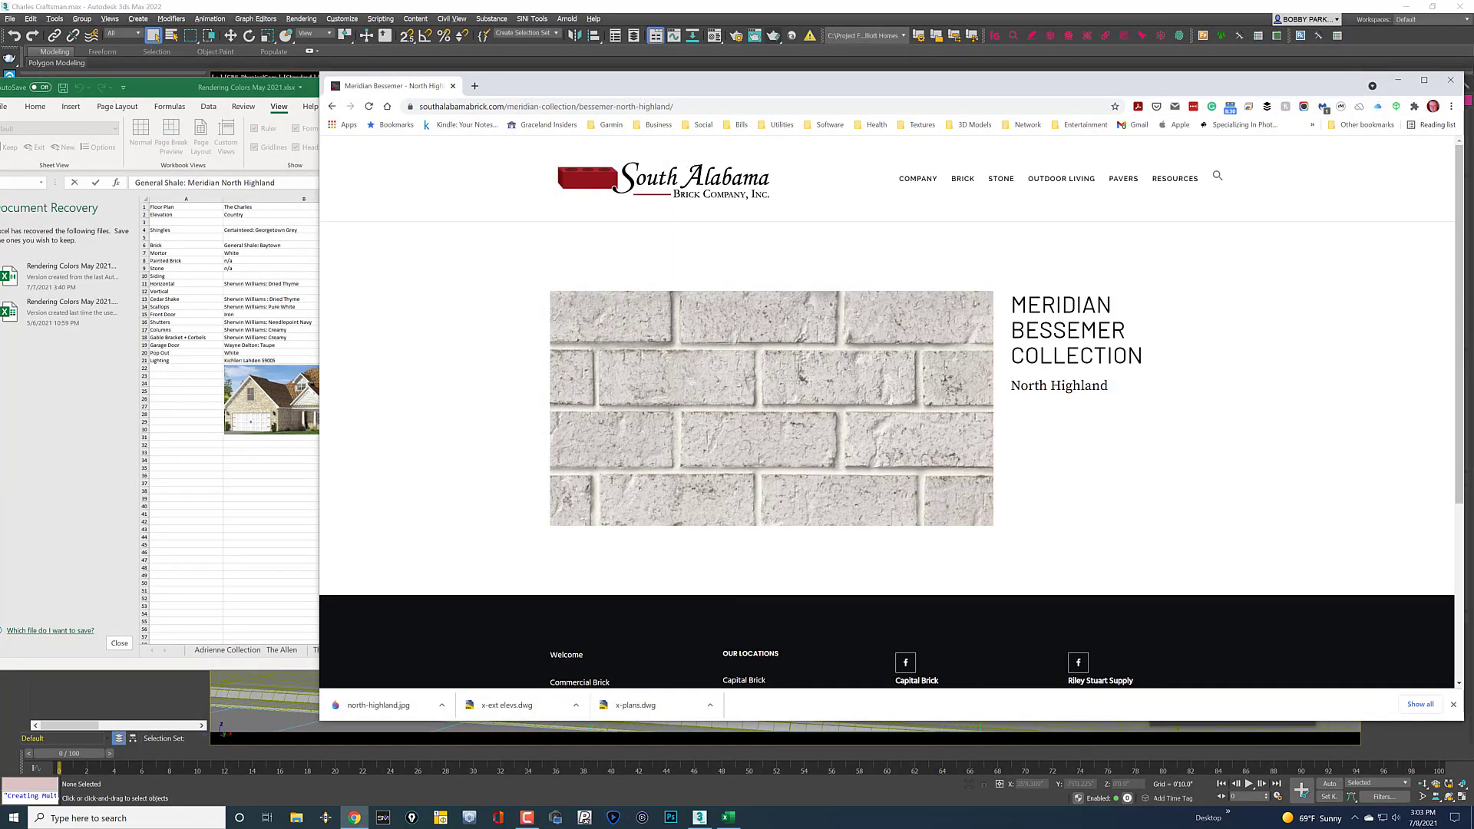
pyautogui.click(1449, 80)
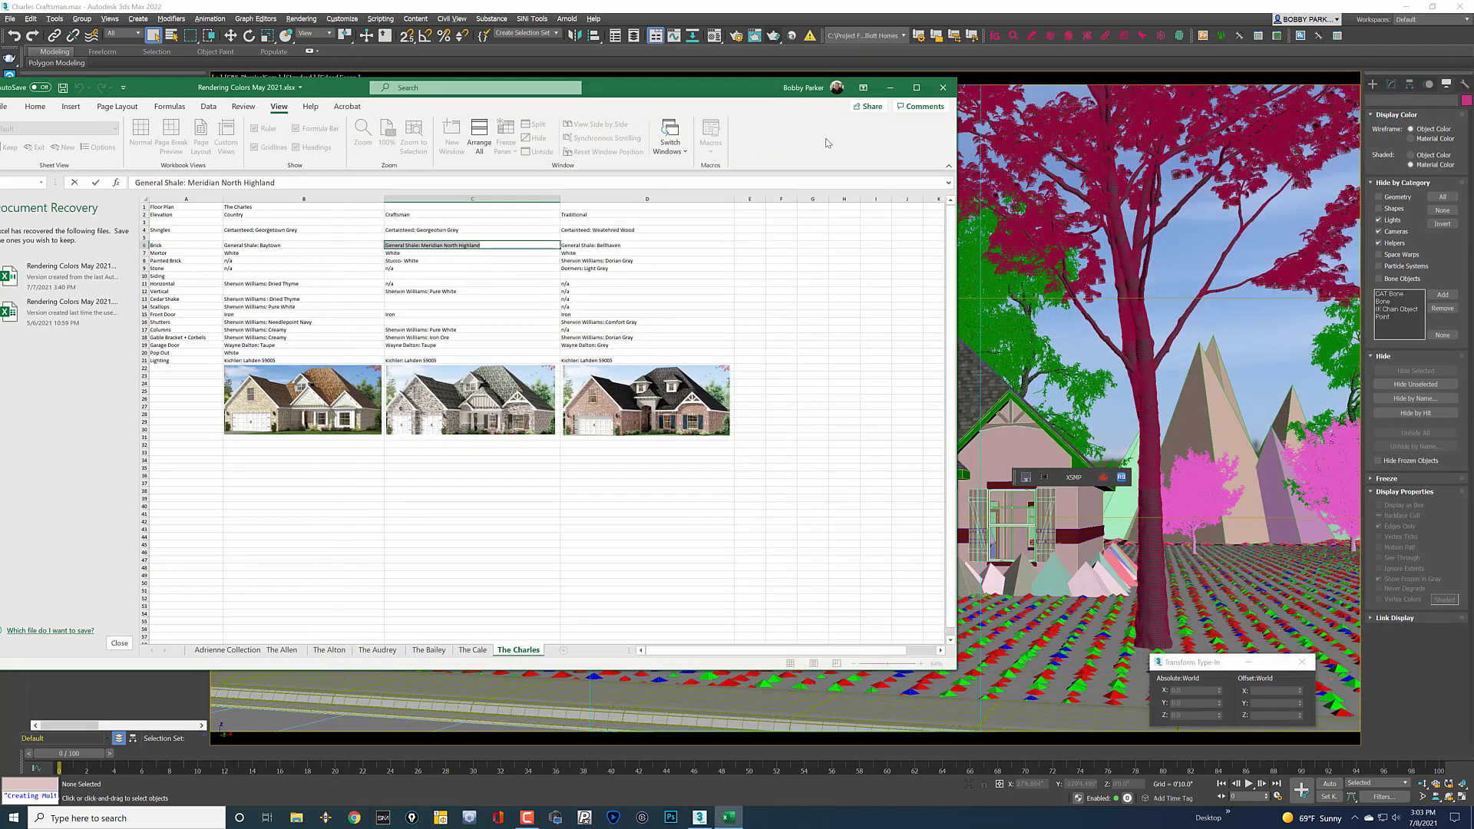
pyautogui.click(890, 87)
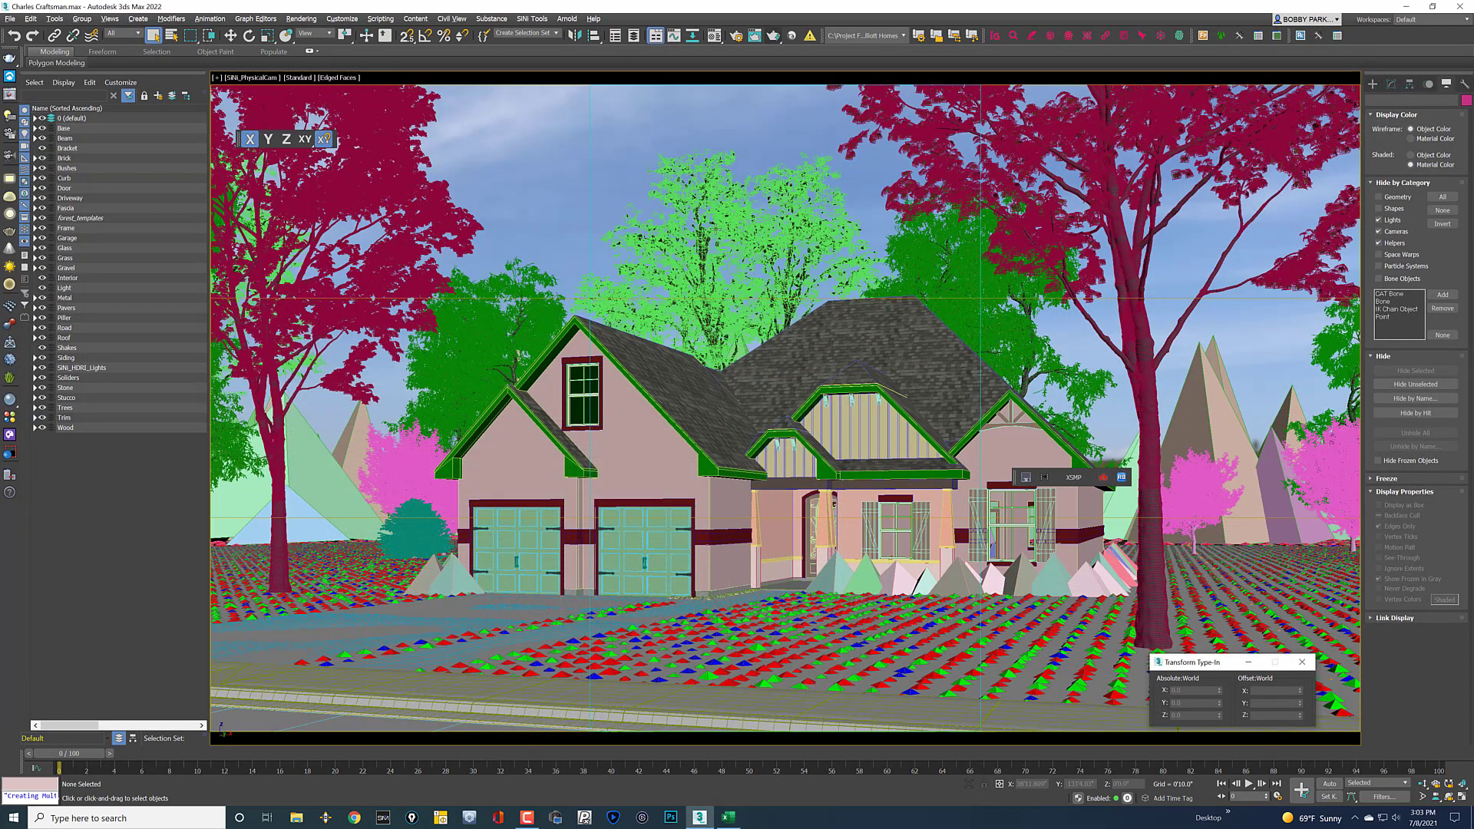
# Step: Start a new project in VIZPARK Omnitiles and load the Temp\images folder on drive C as its diffuse textures
pyautogui.click(465, 820)
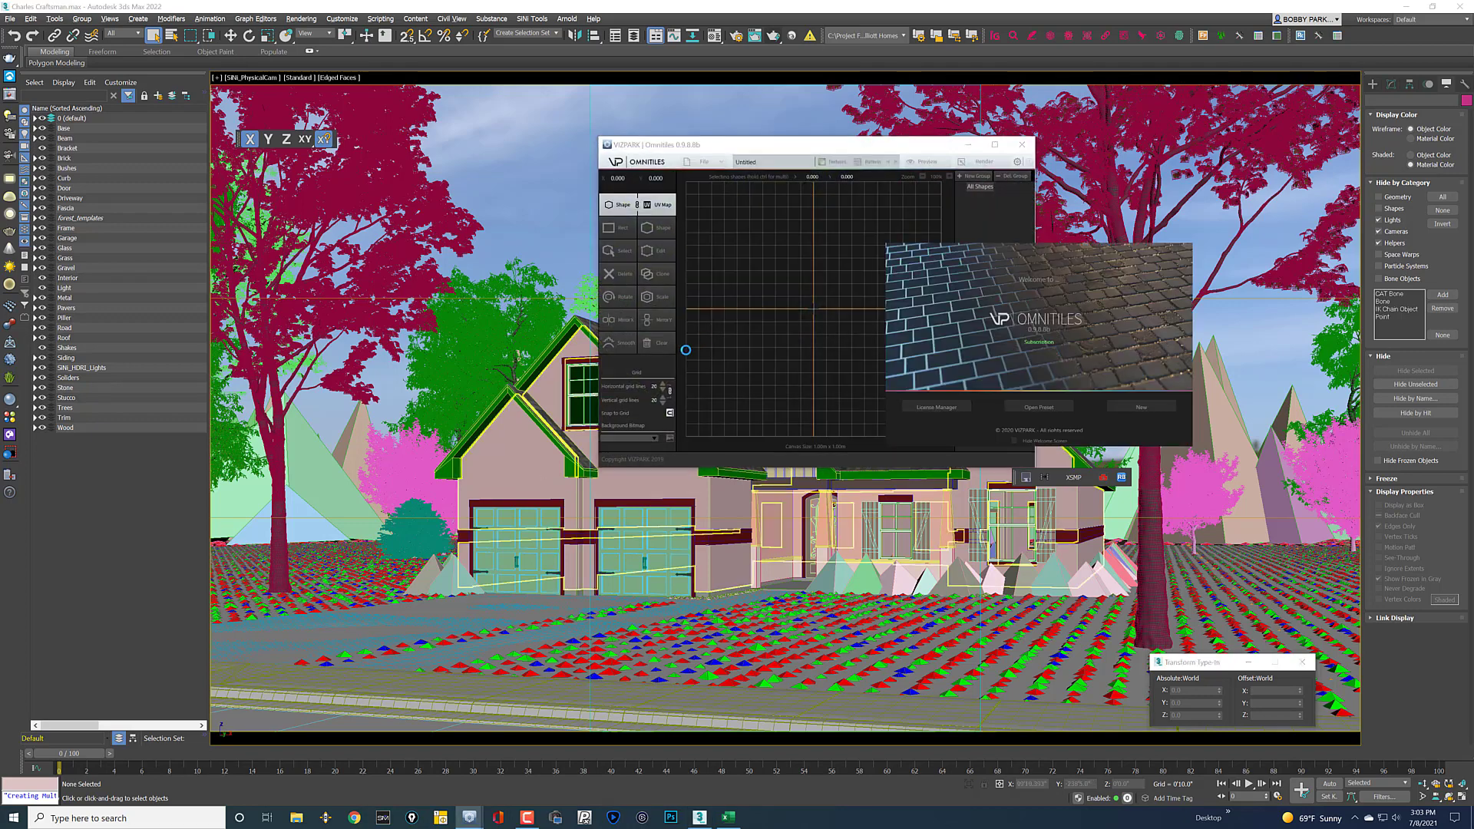
pyautogui.click(1125, 407)
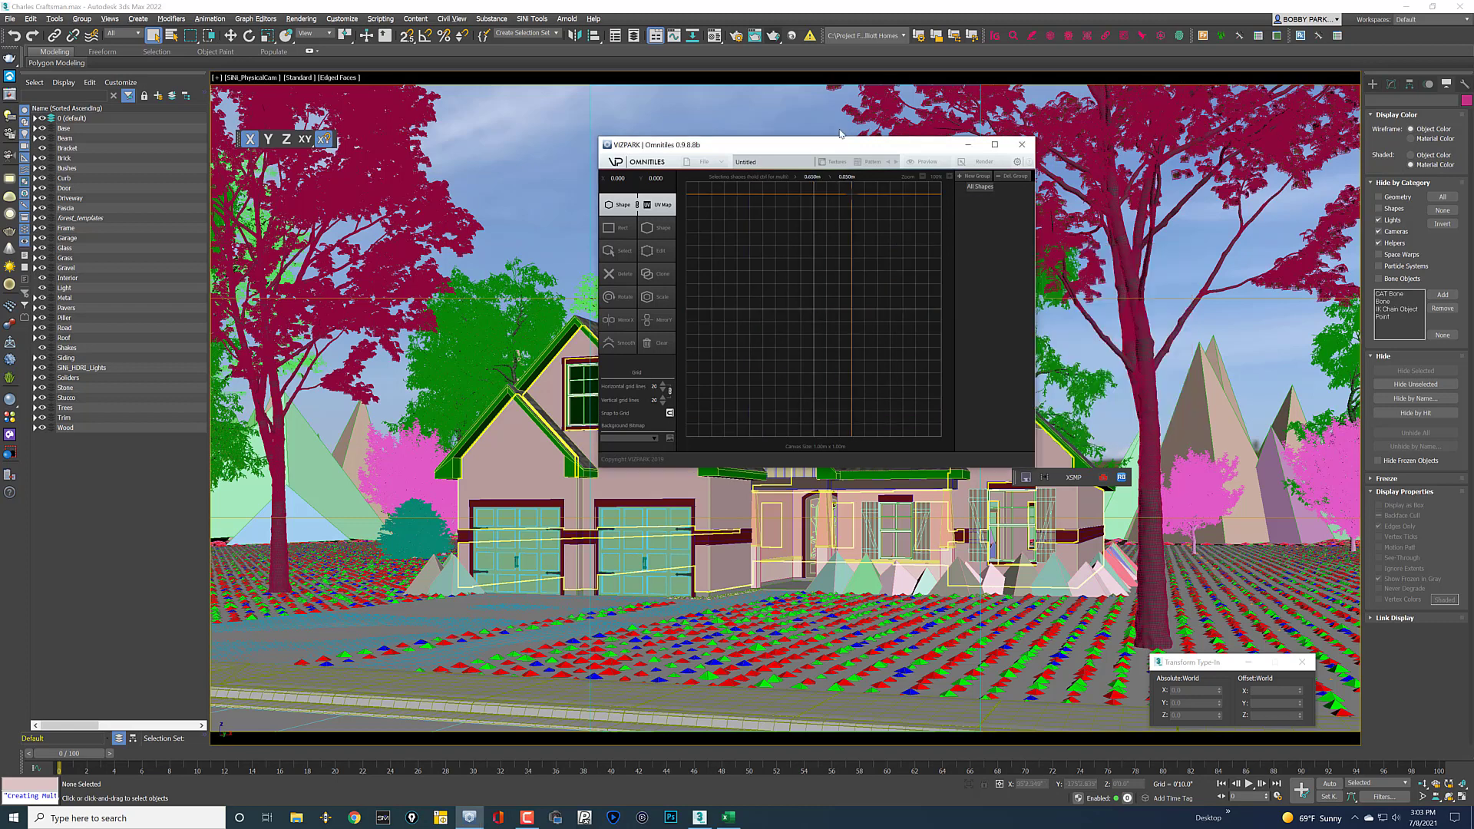
pyautogui.click(835, 162)
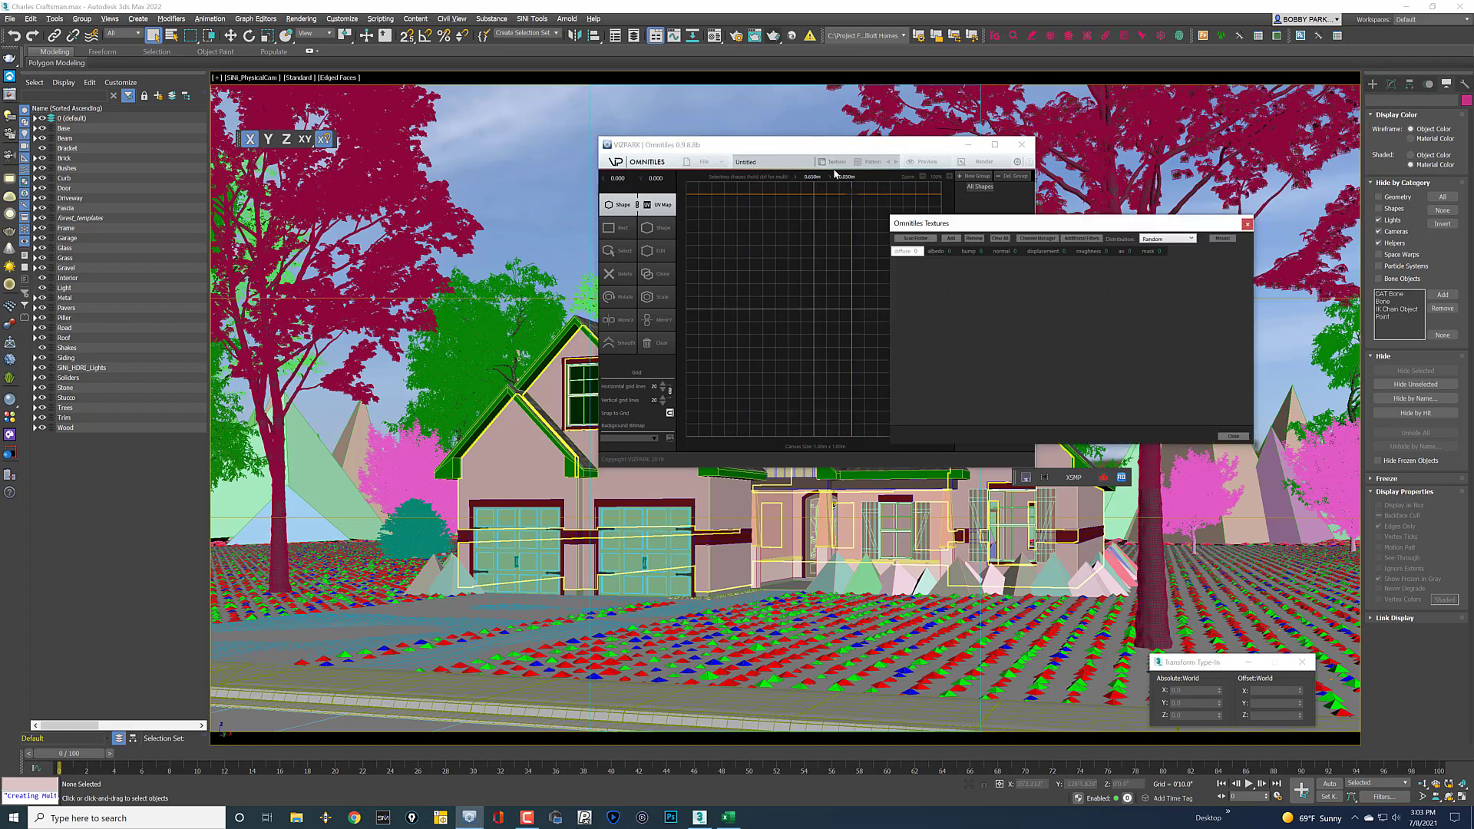
pyautogui.click(925, 241)
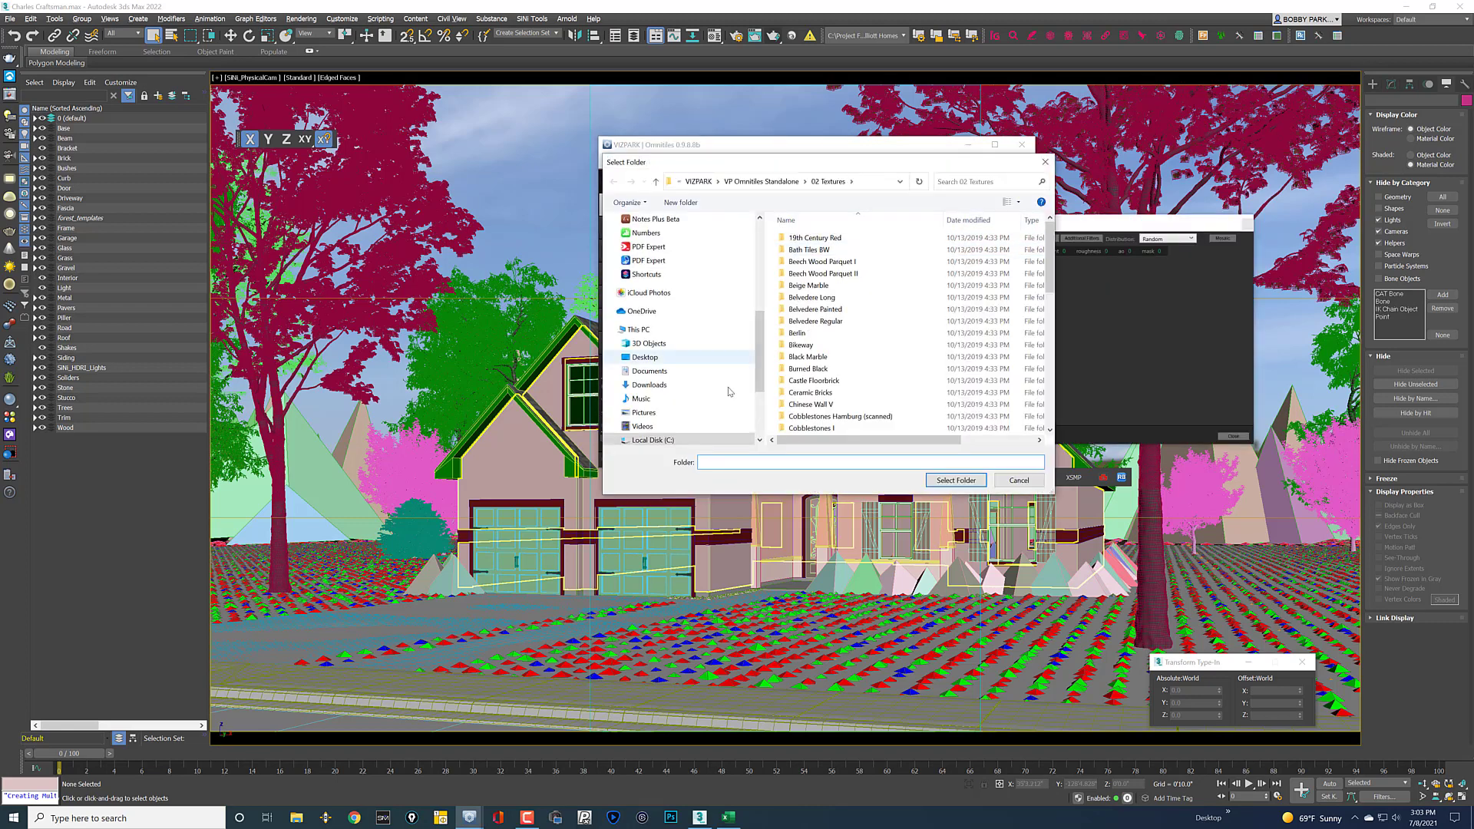
pyautogui.click(648, 440)
pyautogui.scroll(-2, 806, 368)
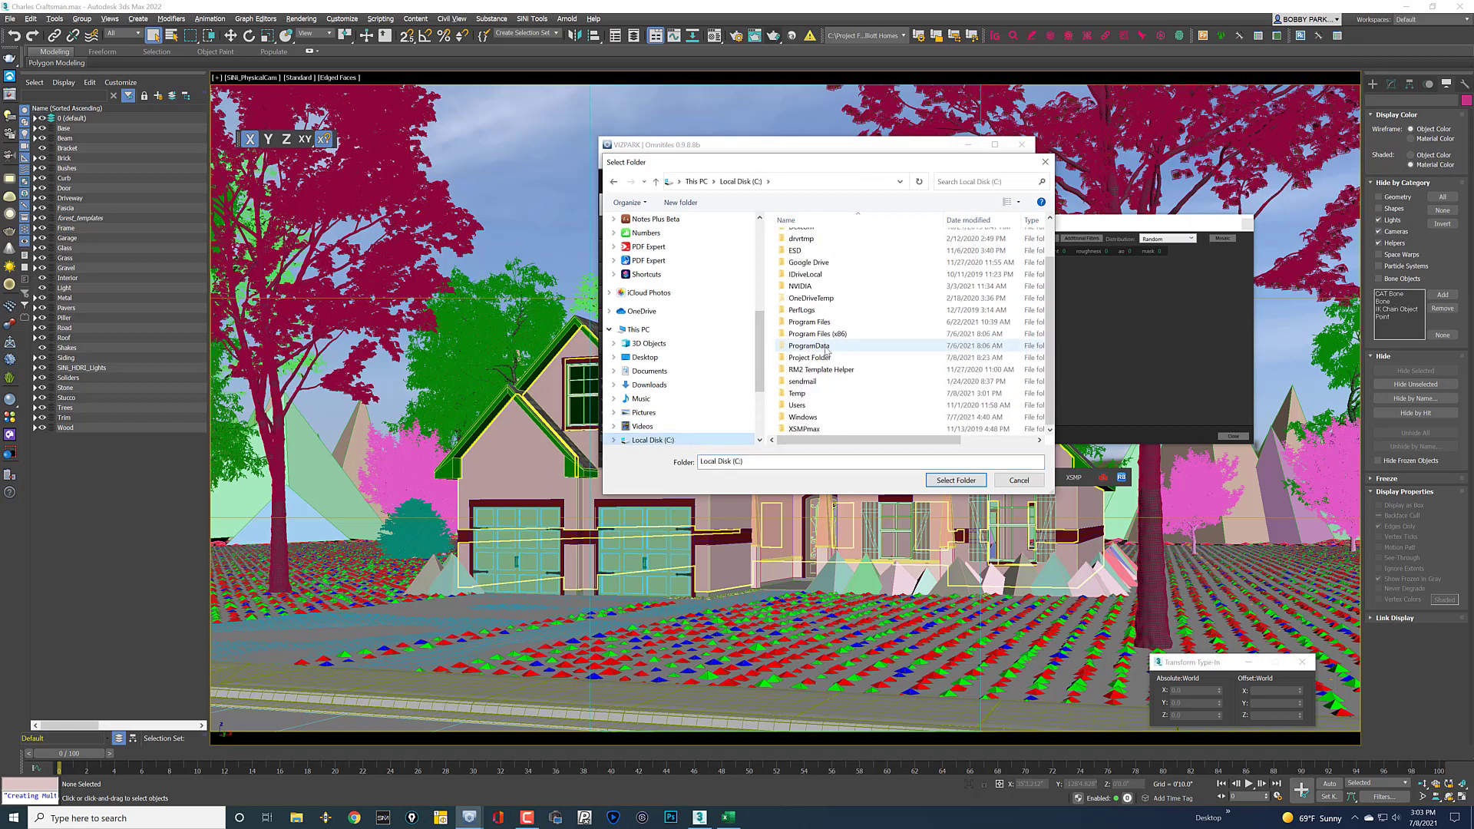
pyautogui.doubleClick(807, 393)
pyautogui.doubleClick(824, 296)
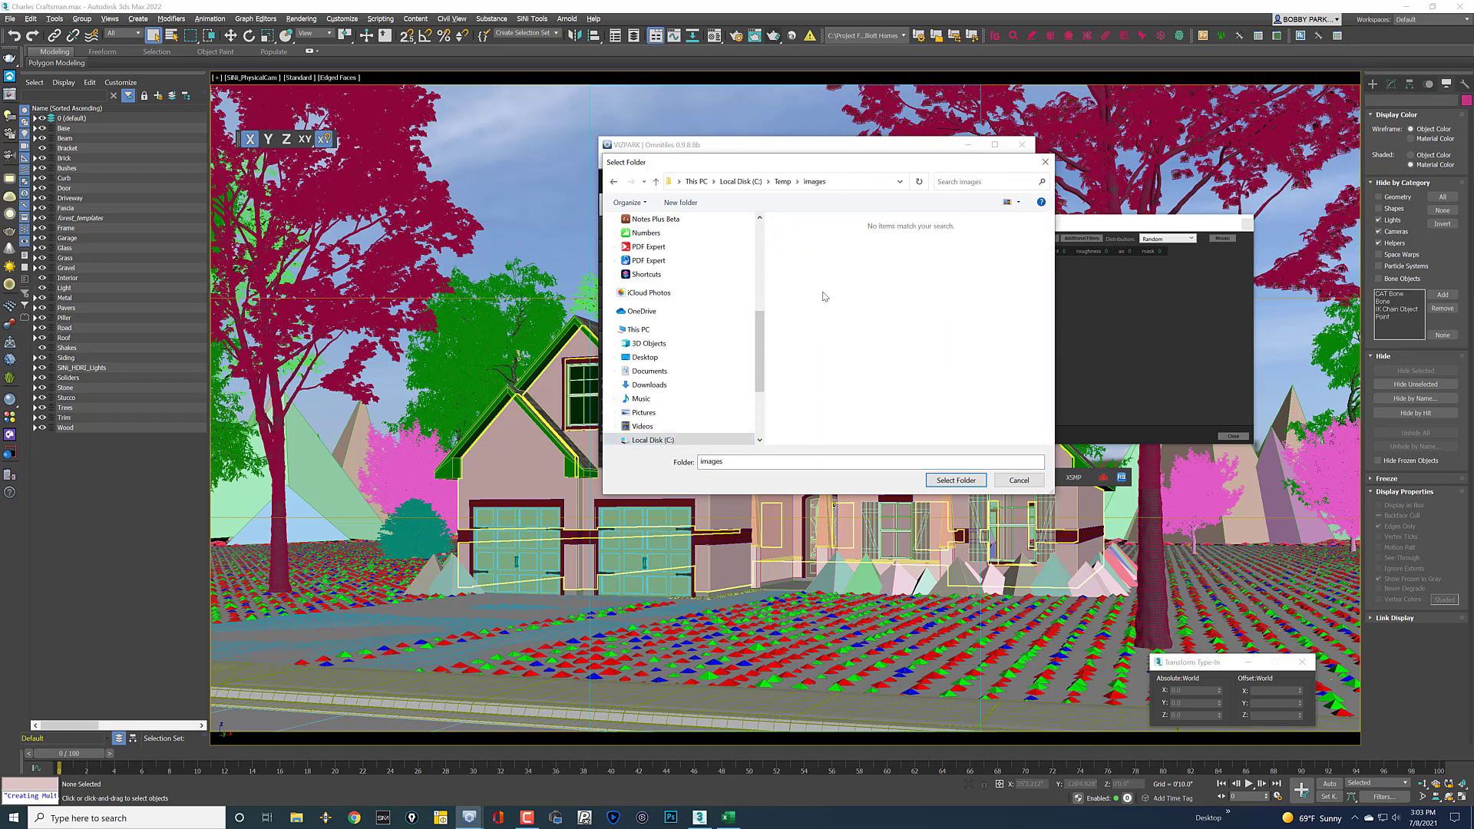
pyautogui.click(959, 482)
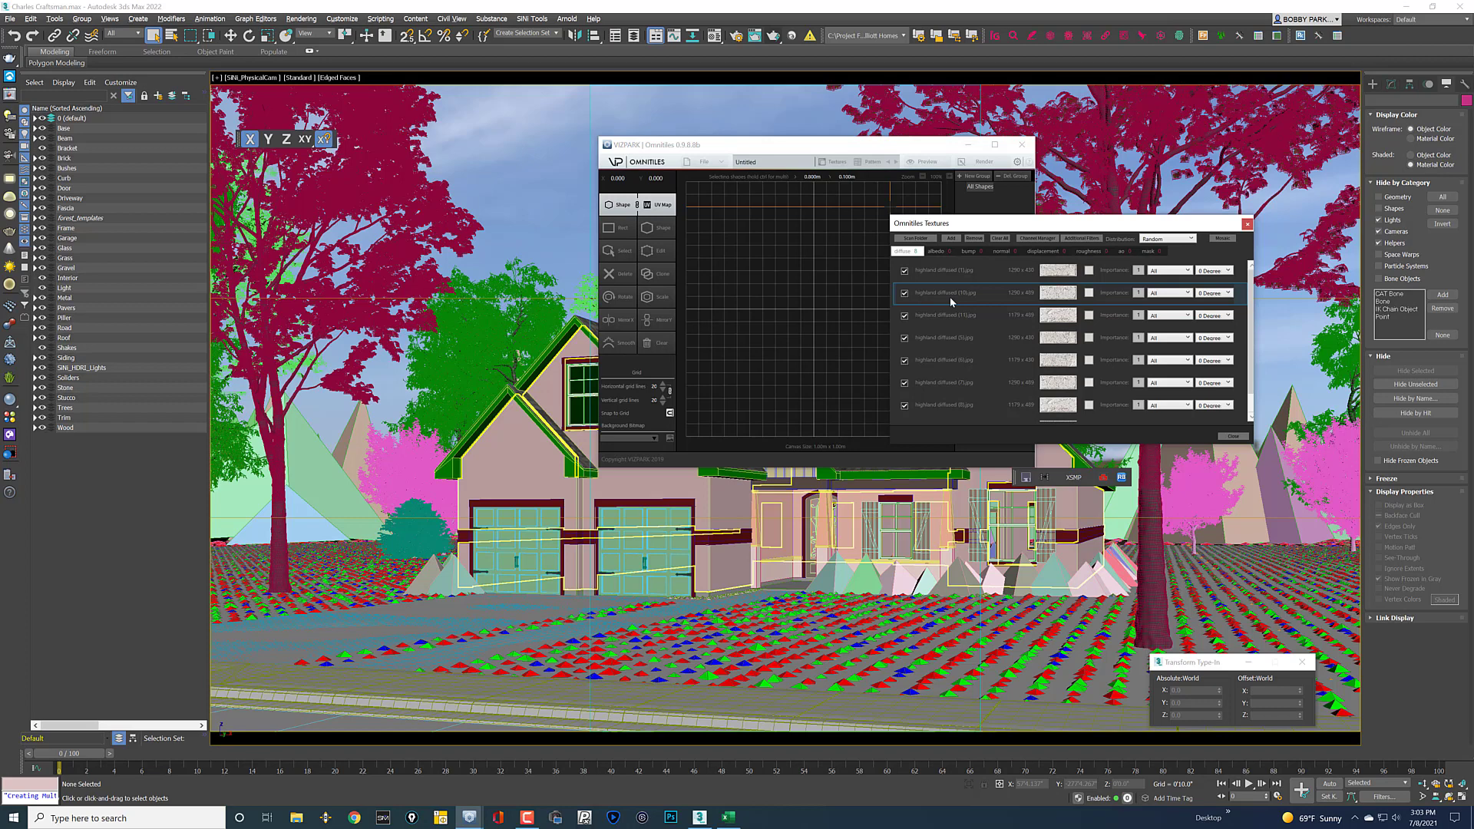
# Step: Finish the texture list and load the "Stretcher Bond.vumd" preset from the 03 Patterns folder as the tile pattern
pyautogui.click(1232, 436)
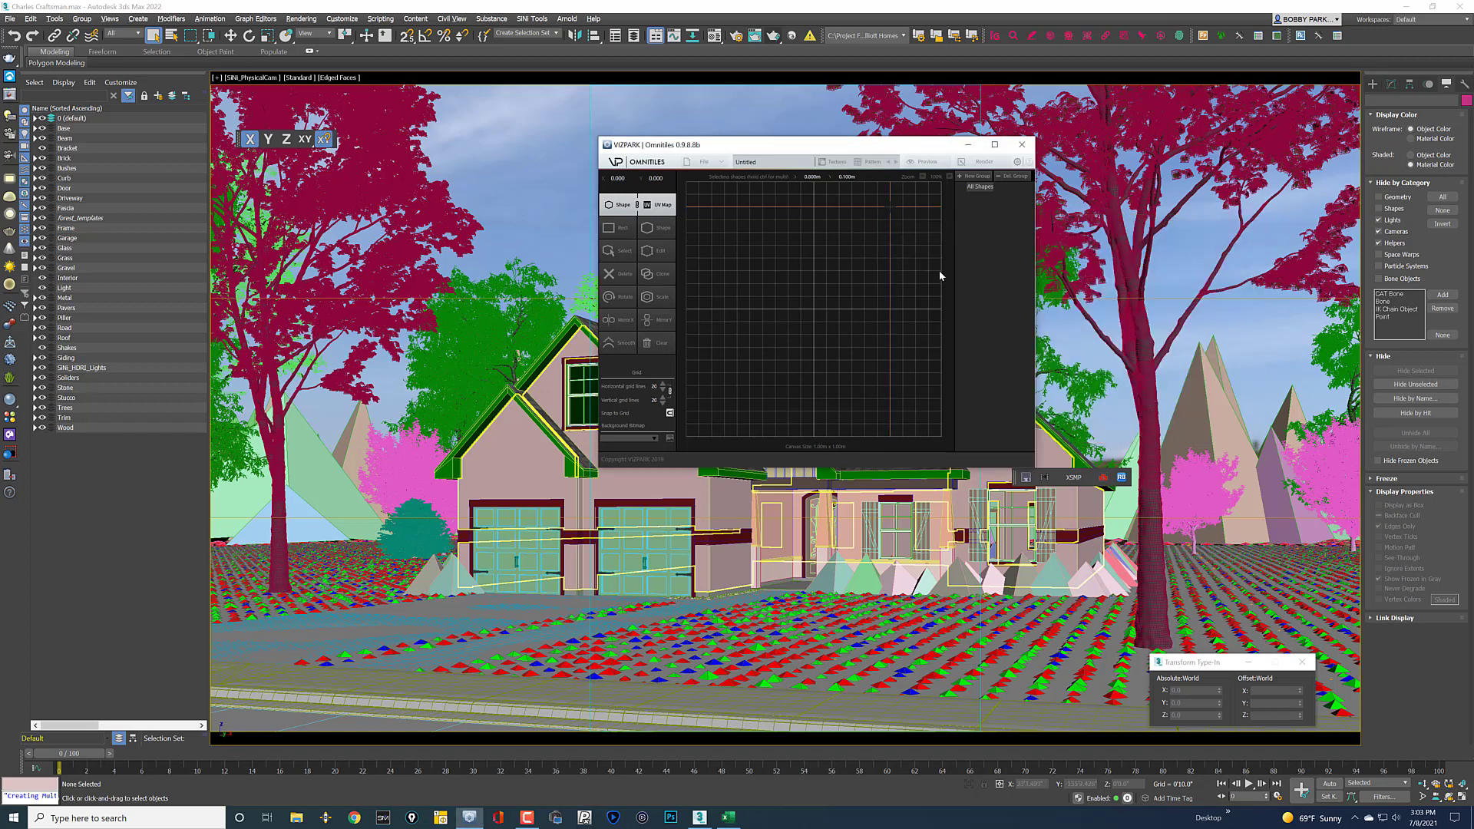
pyautogui.click(870, 162)
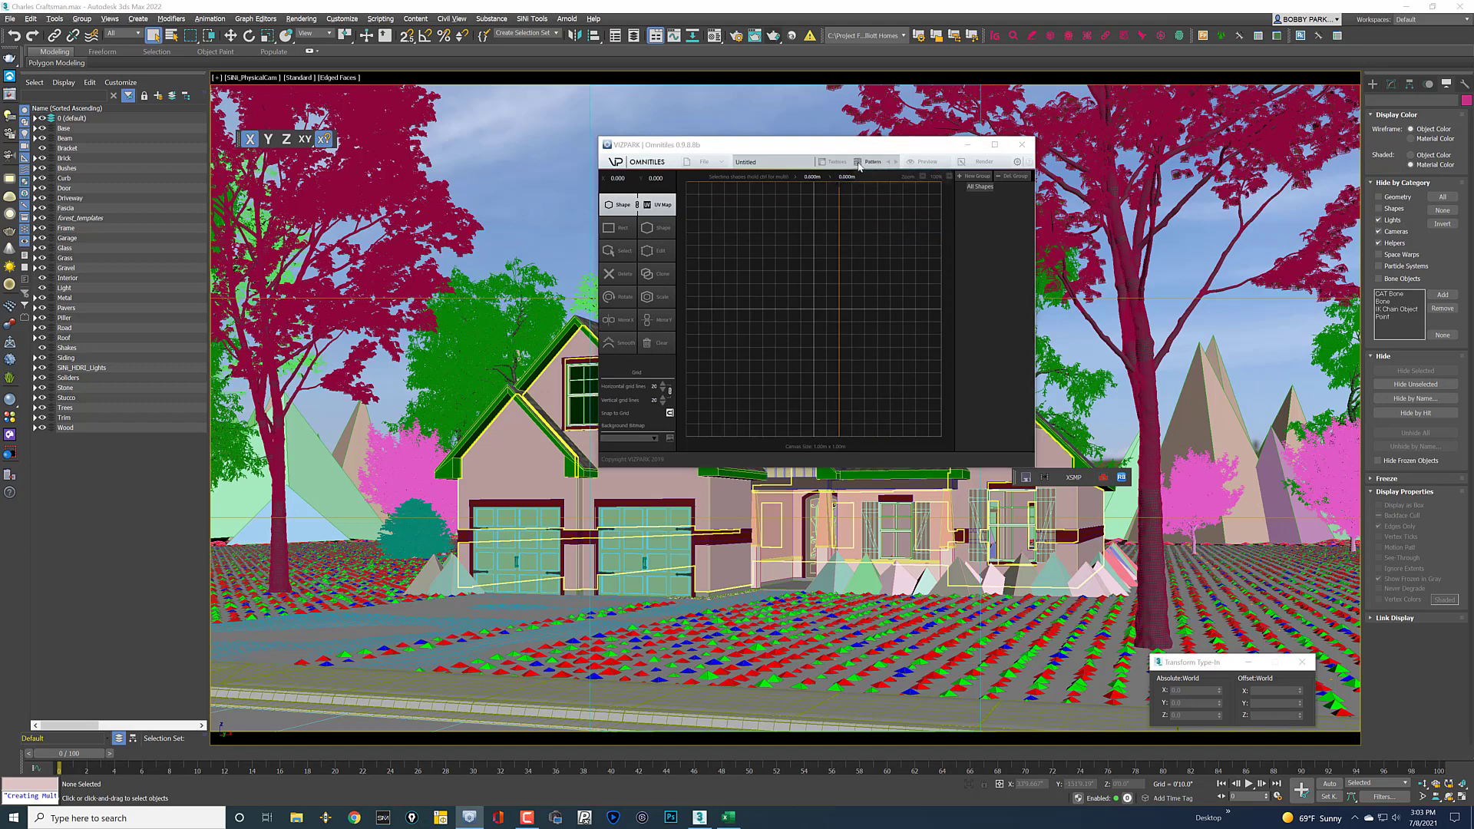
pyautogui.moveTo(1047, 231); pyautogui.dragTo(1037, 407)
pyautogui.click(853, 388)
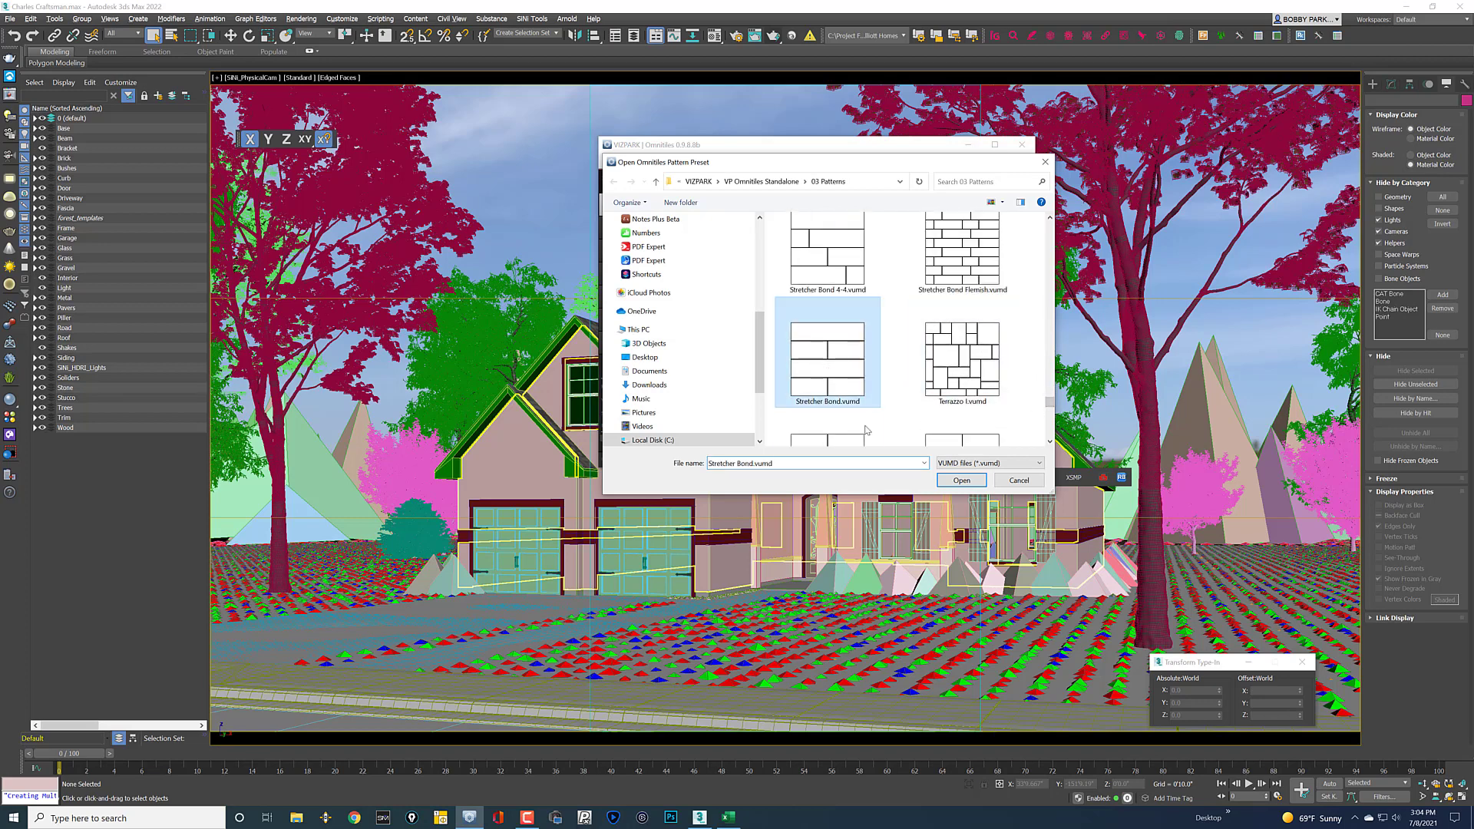
pyautogui.click(958, 480)
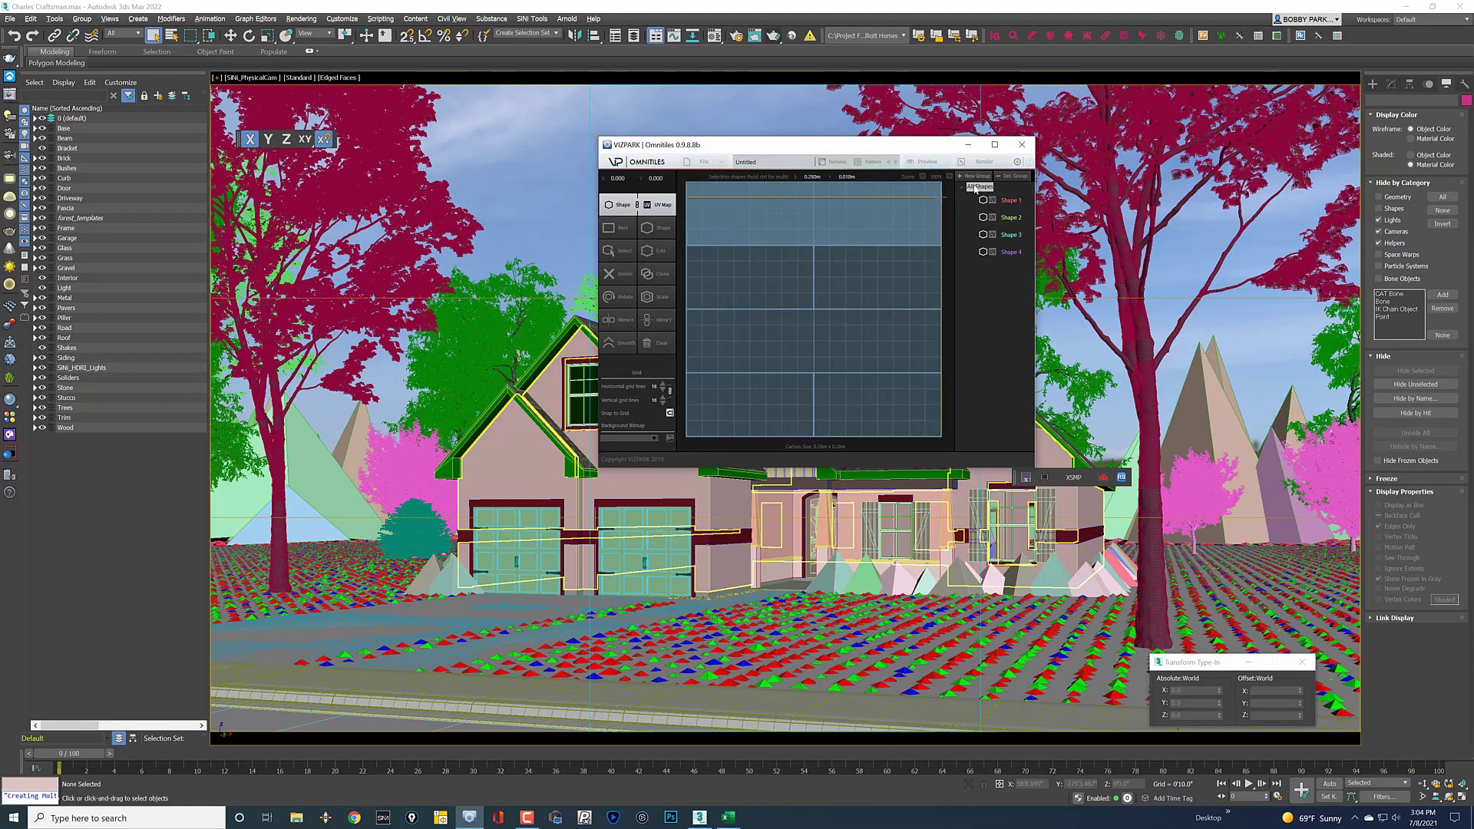
# Step: Preview the diffuse brick layout with the tiling set to 10 by 10 and inspect how the pattern repeats
pyautogui.click(930, 163)
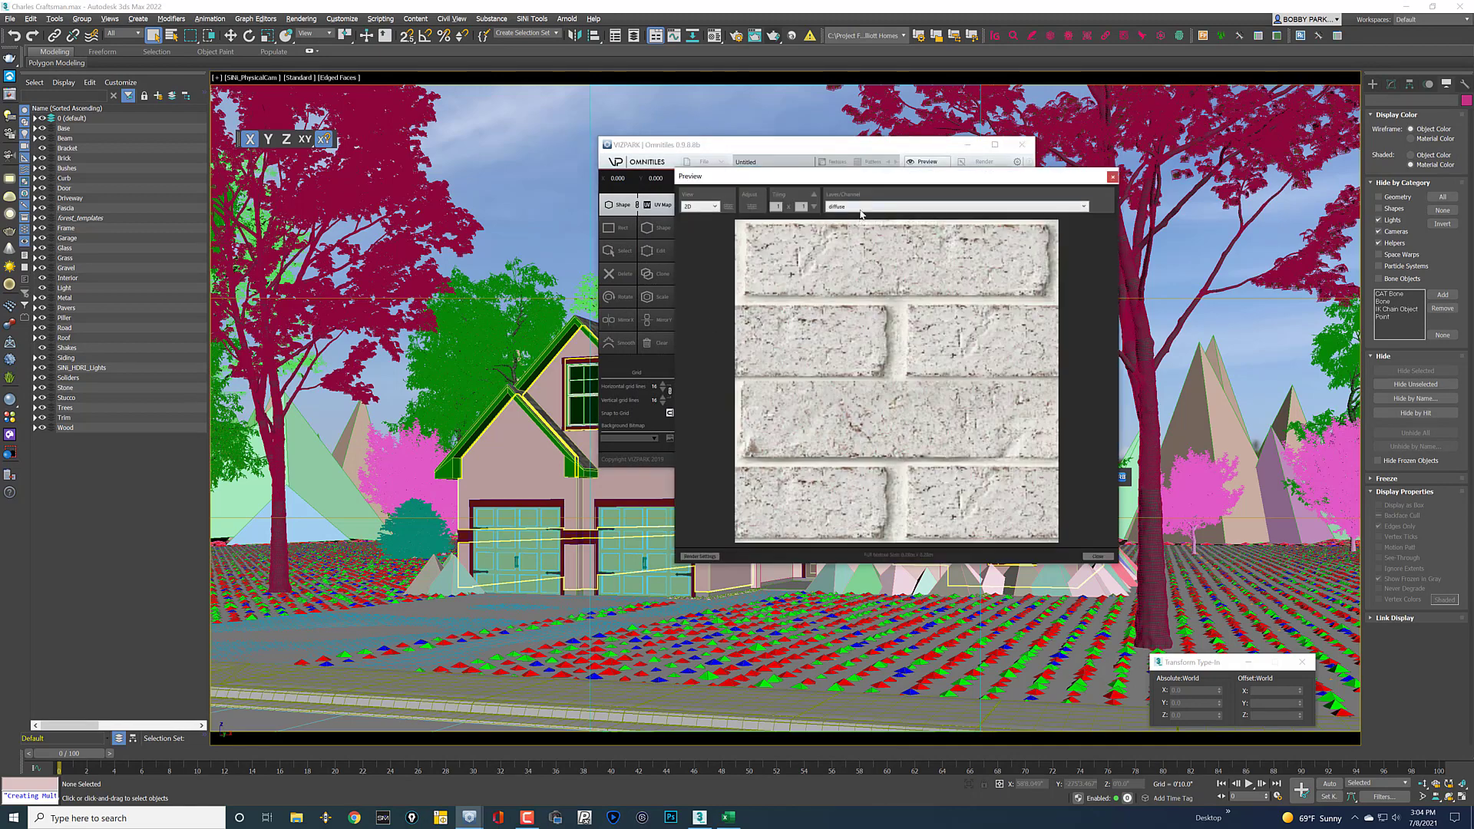
pyautogui.moveTo(890, 176); pyautogui.dragTo(497, 231)
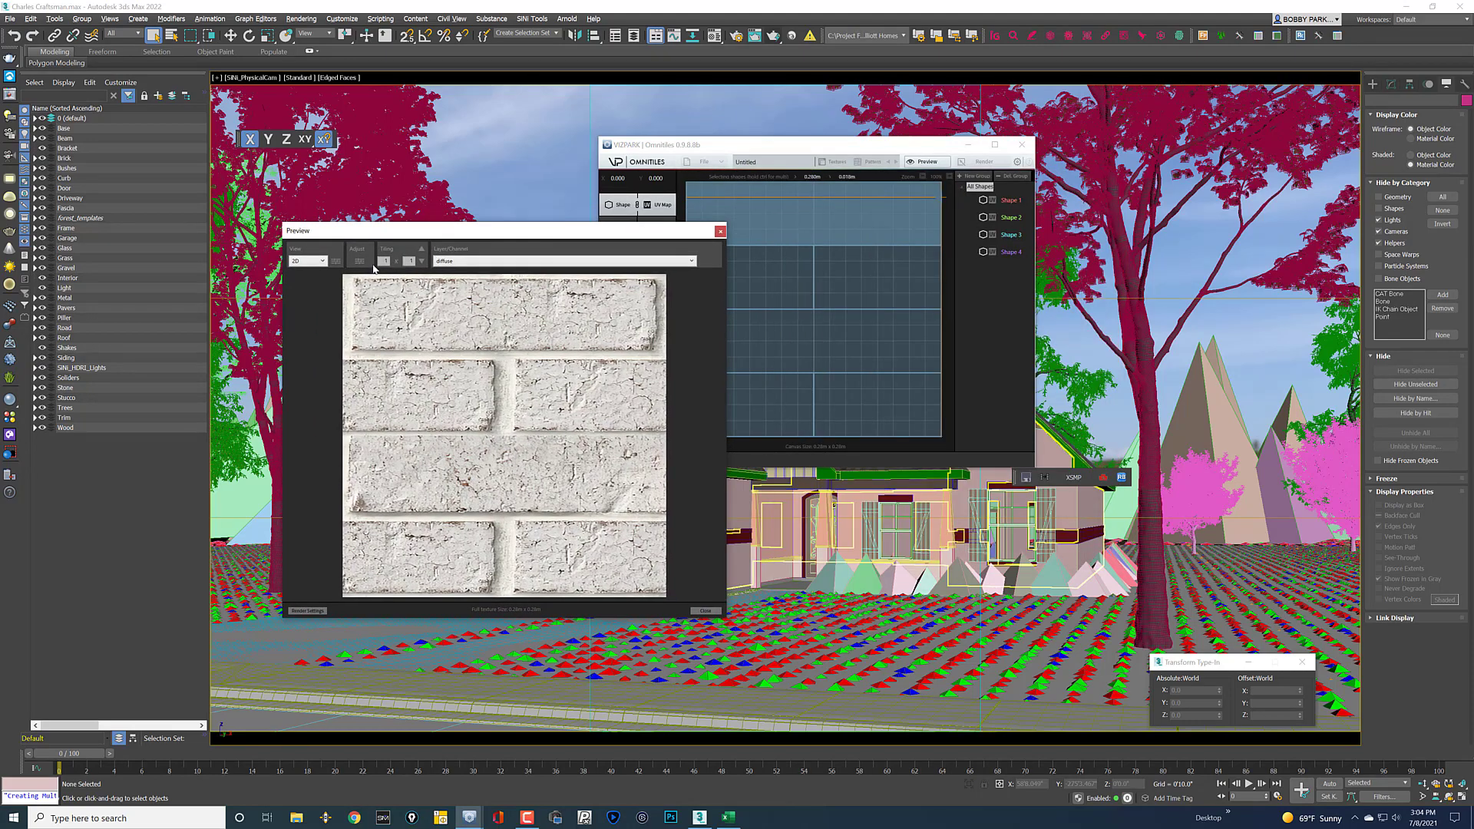
pyautogui.write('10')
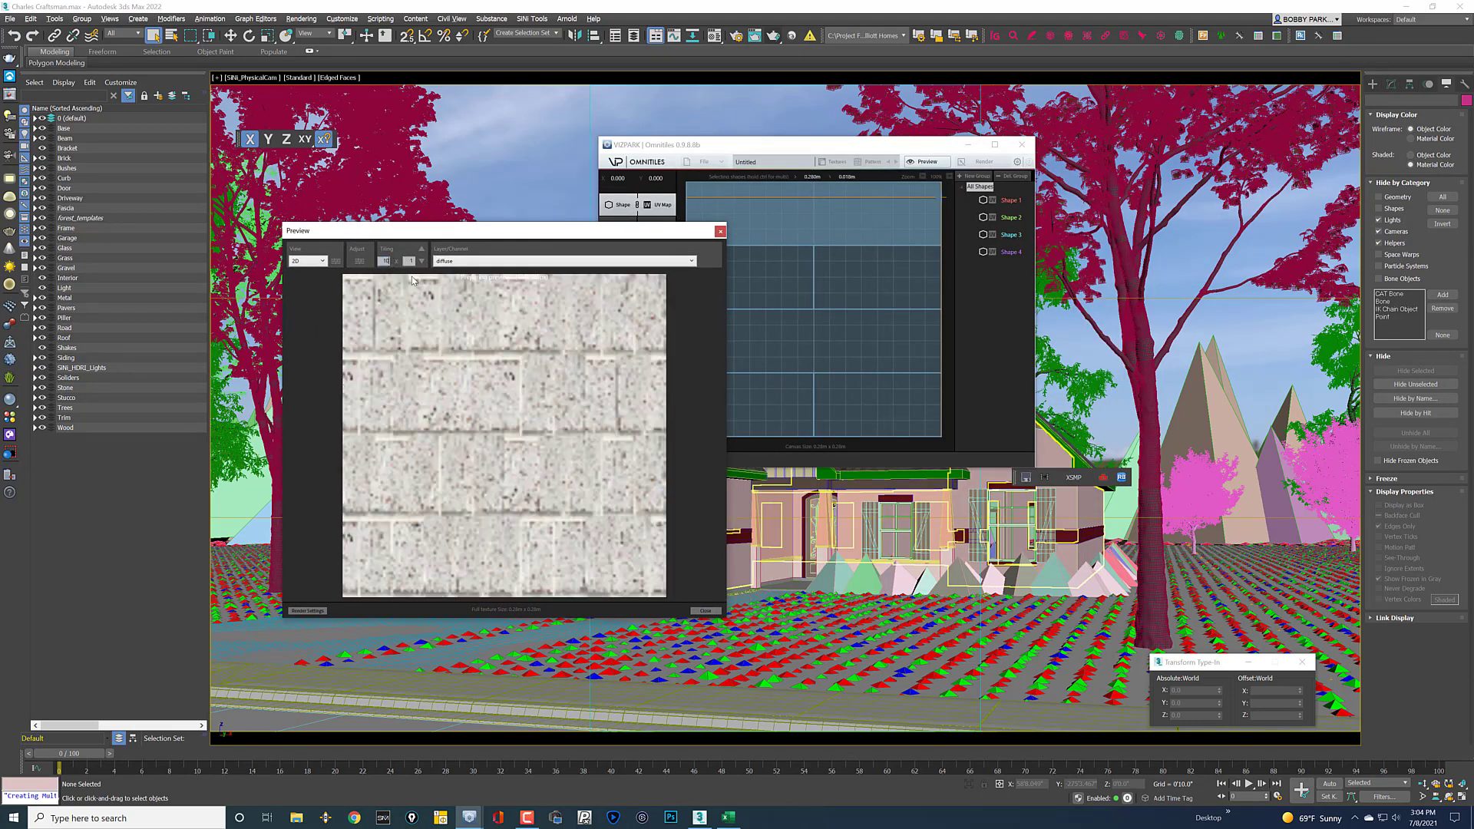
pyautogui.write('10')
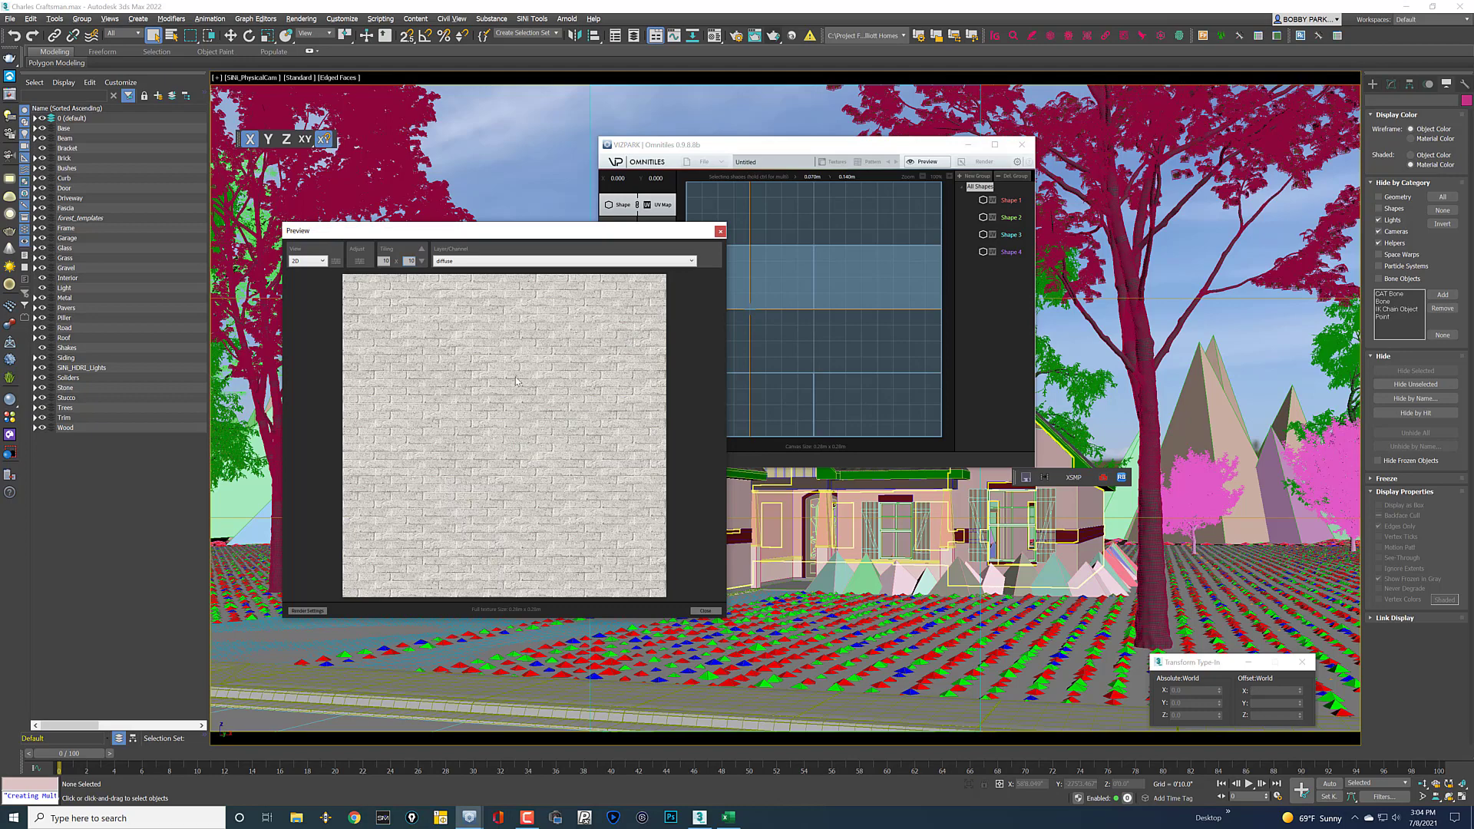
pyautogui.scroll(4, 528, 380)
pyautogui.scroll(-5, 490, 389)
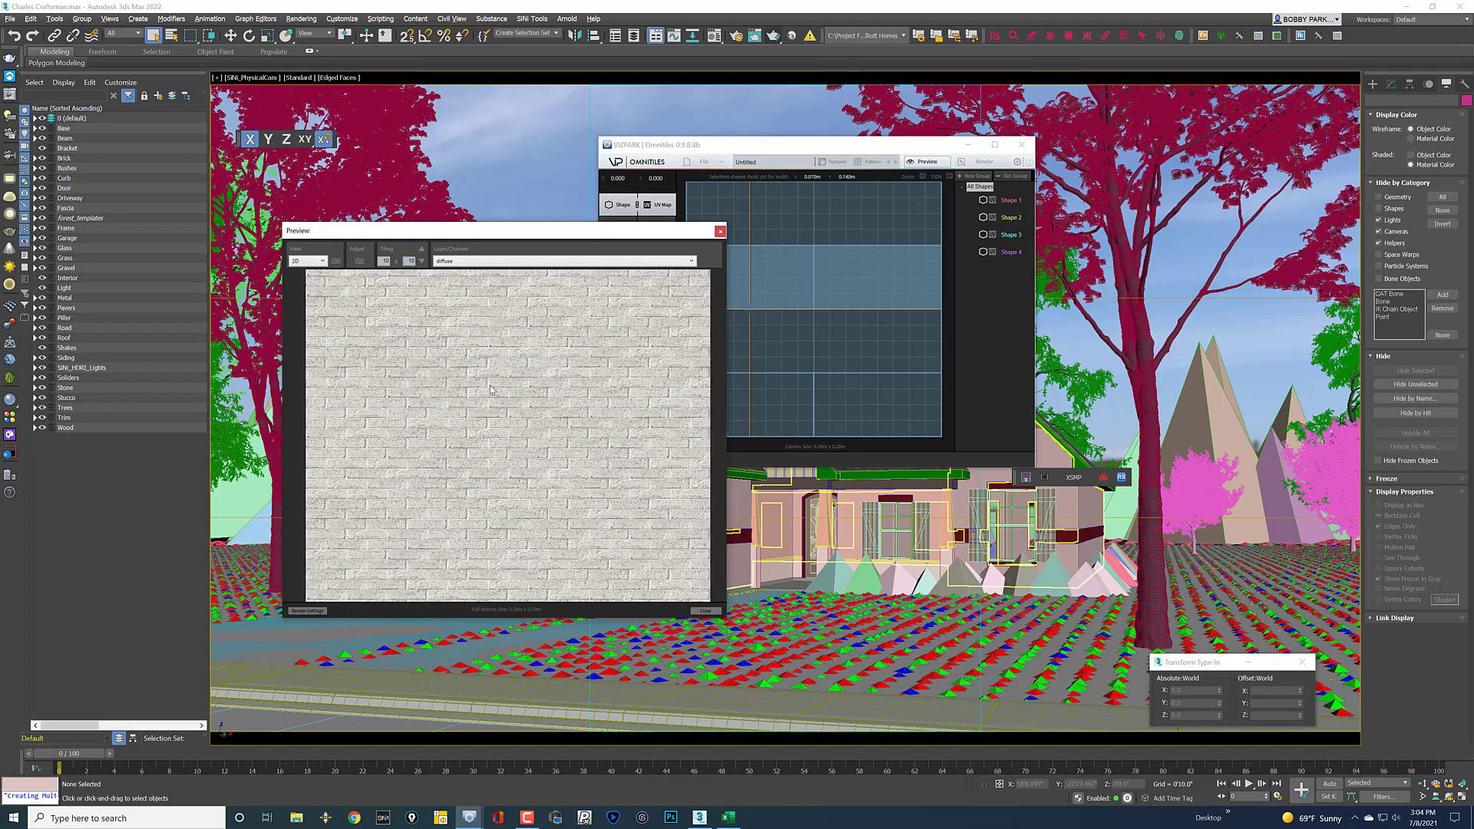
pyautogui.click(952, 223)
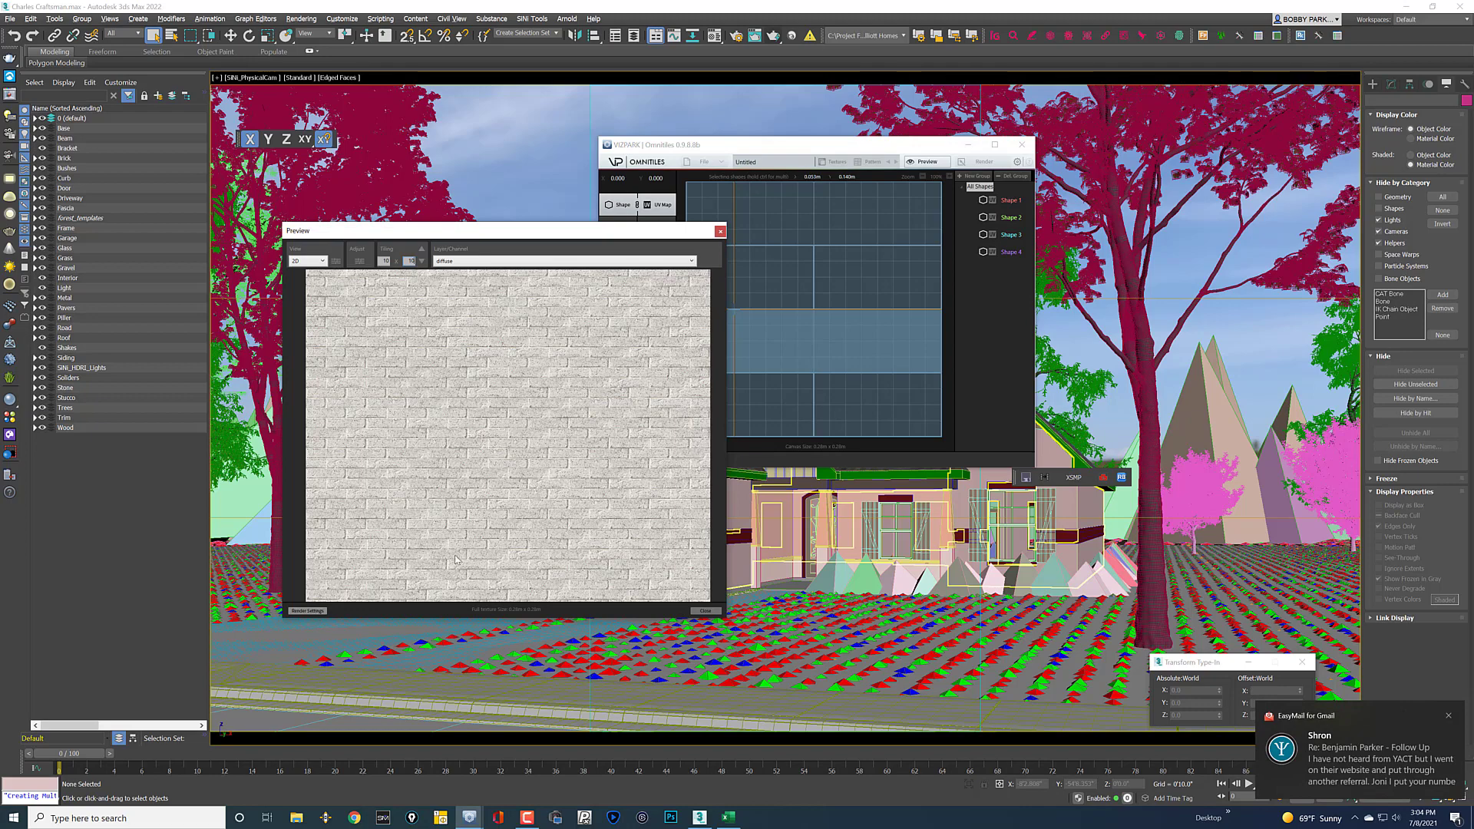
pyautogui.click(720, 231)
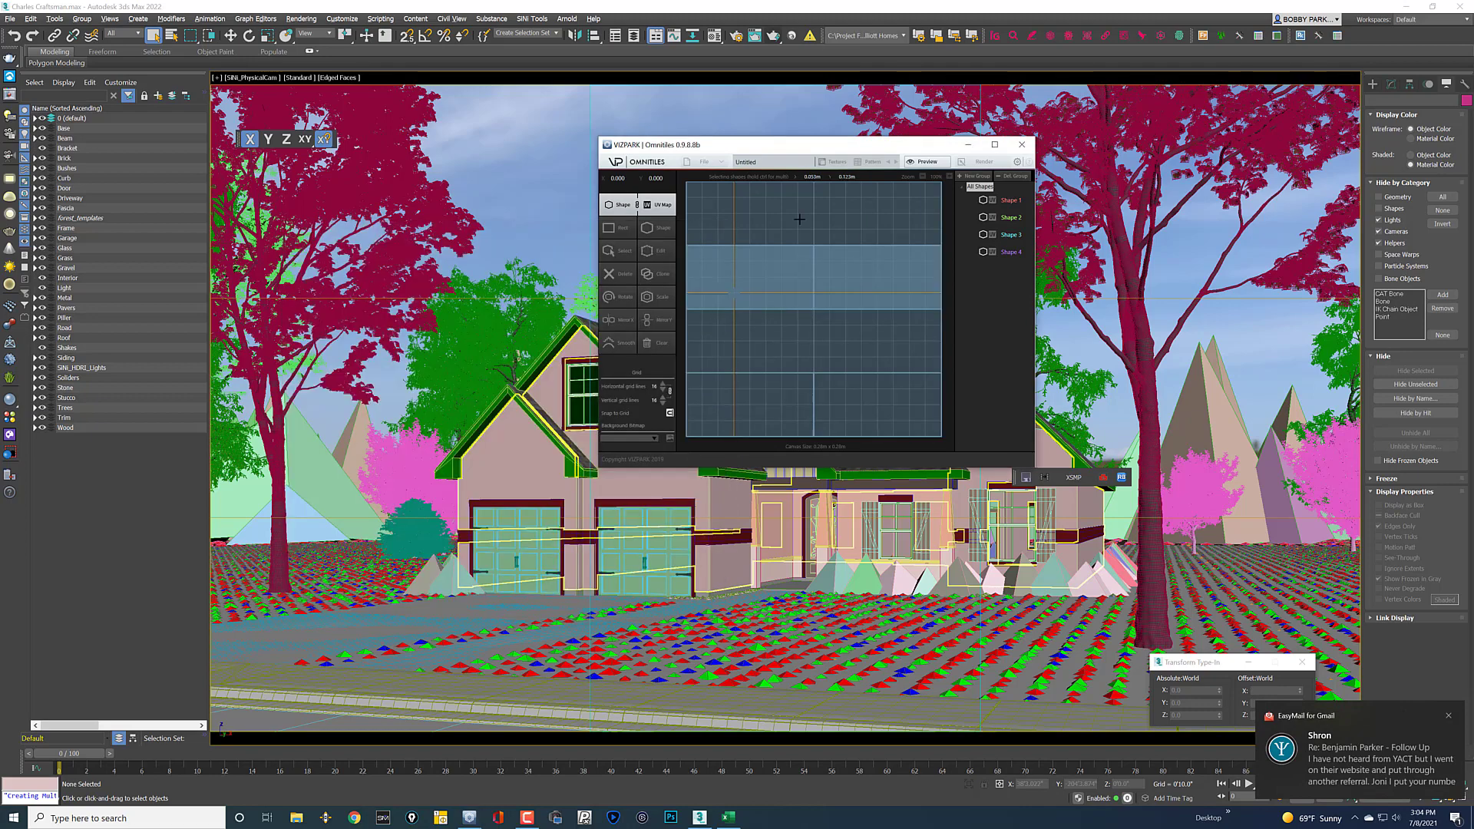
# Step: Configure the render output with a resolution of 4096 × 4096 and C:\Temp as the output folder
pyautogui.click(979, 162)
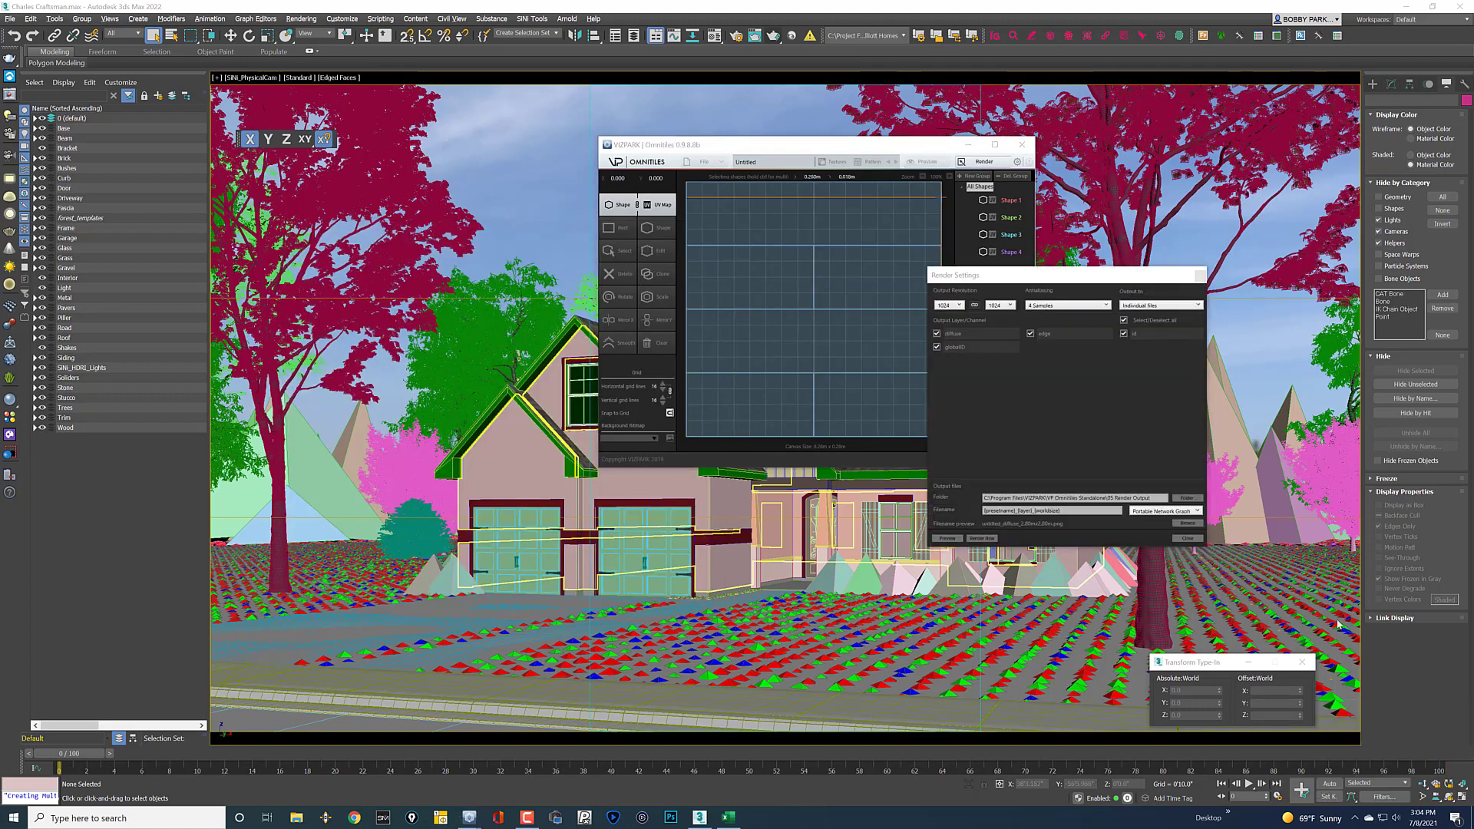
pyautogui.click(959, 306)
pyautogui.click(949, 354)
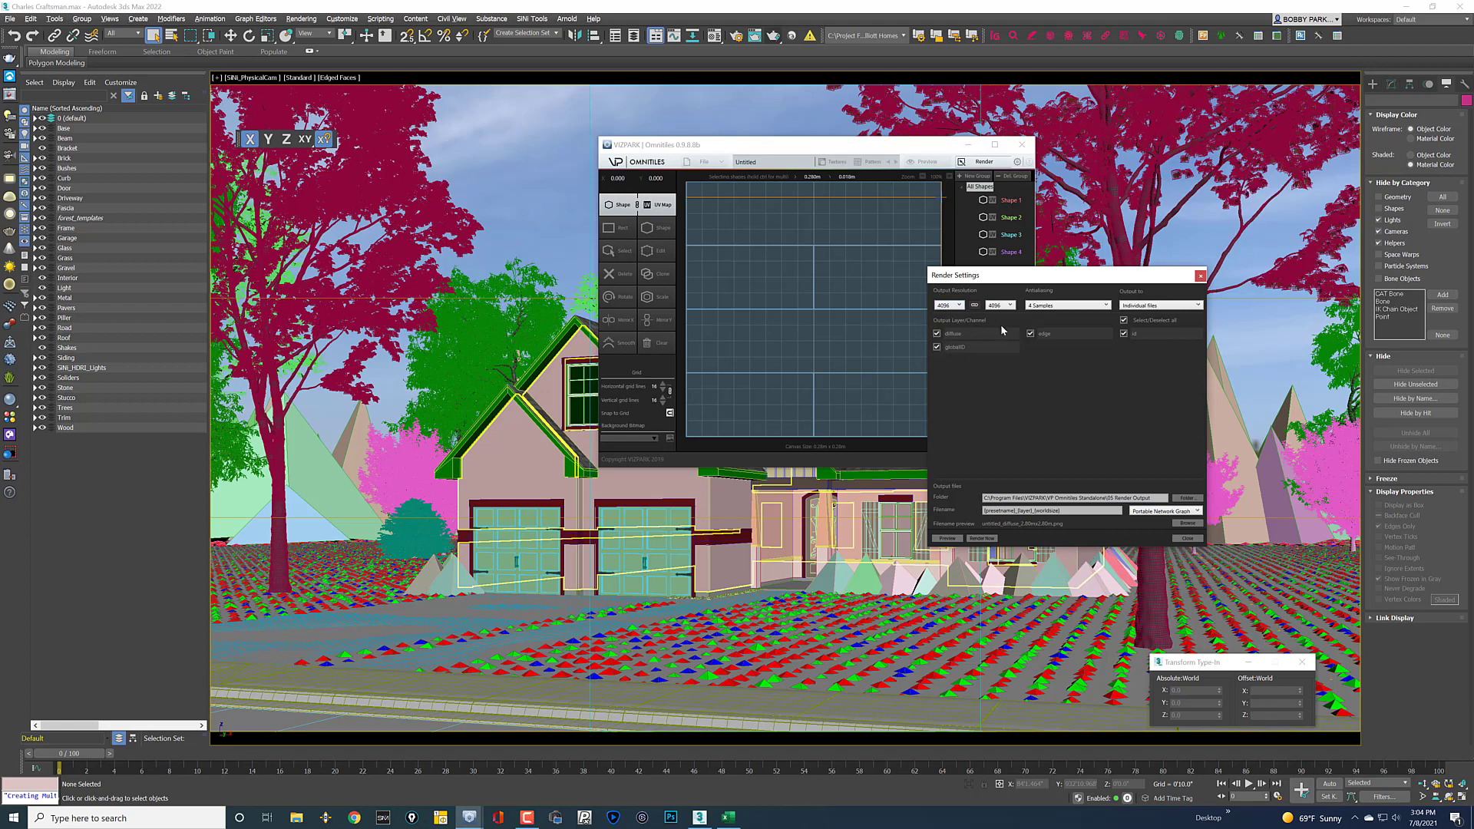
pyautogui.click(1187, 498)
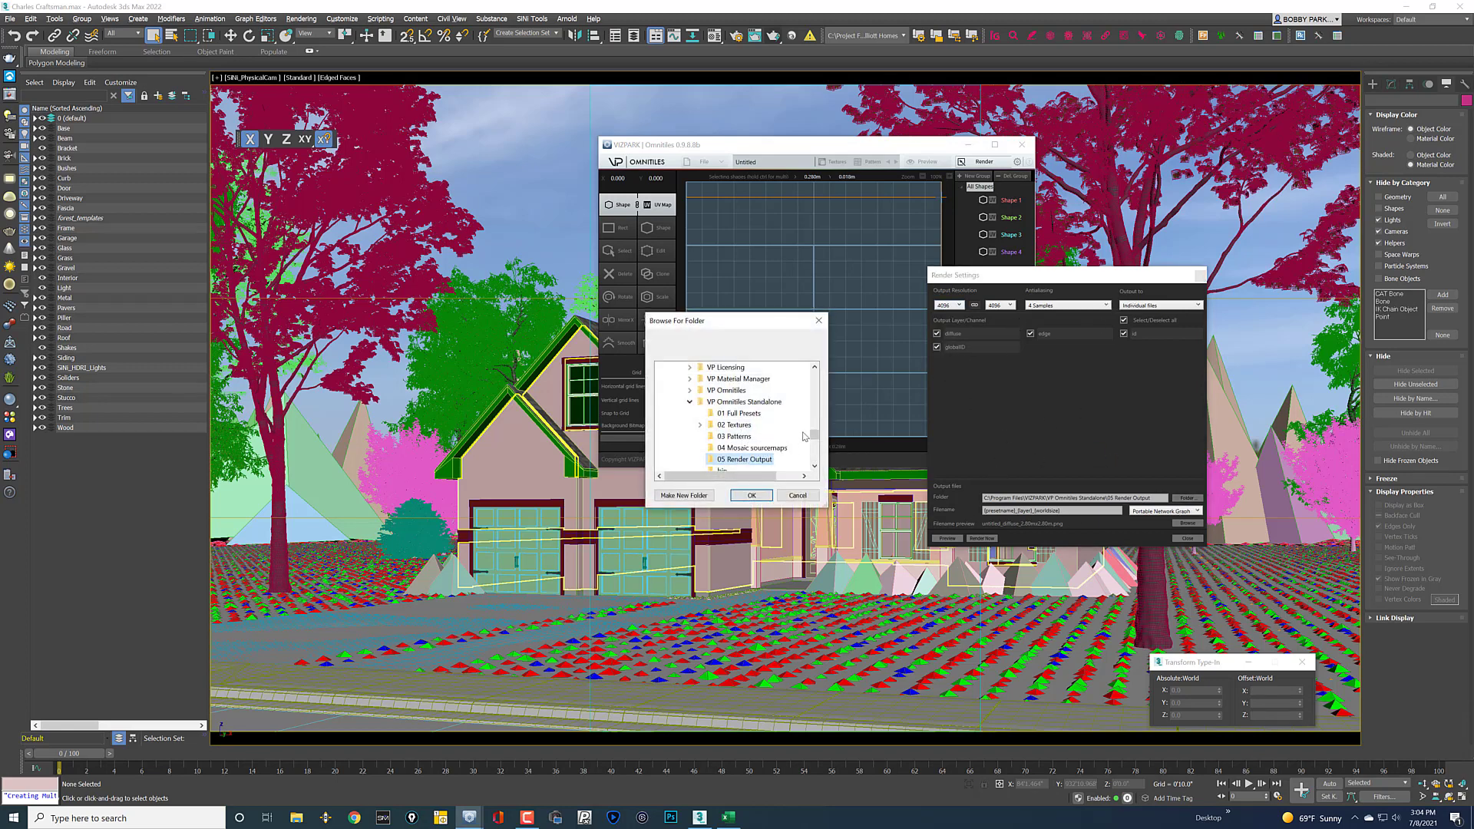
pyautogui.scroll(15, 698, 453)
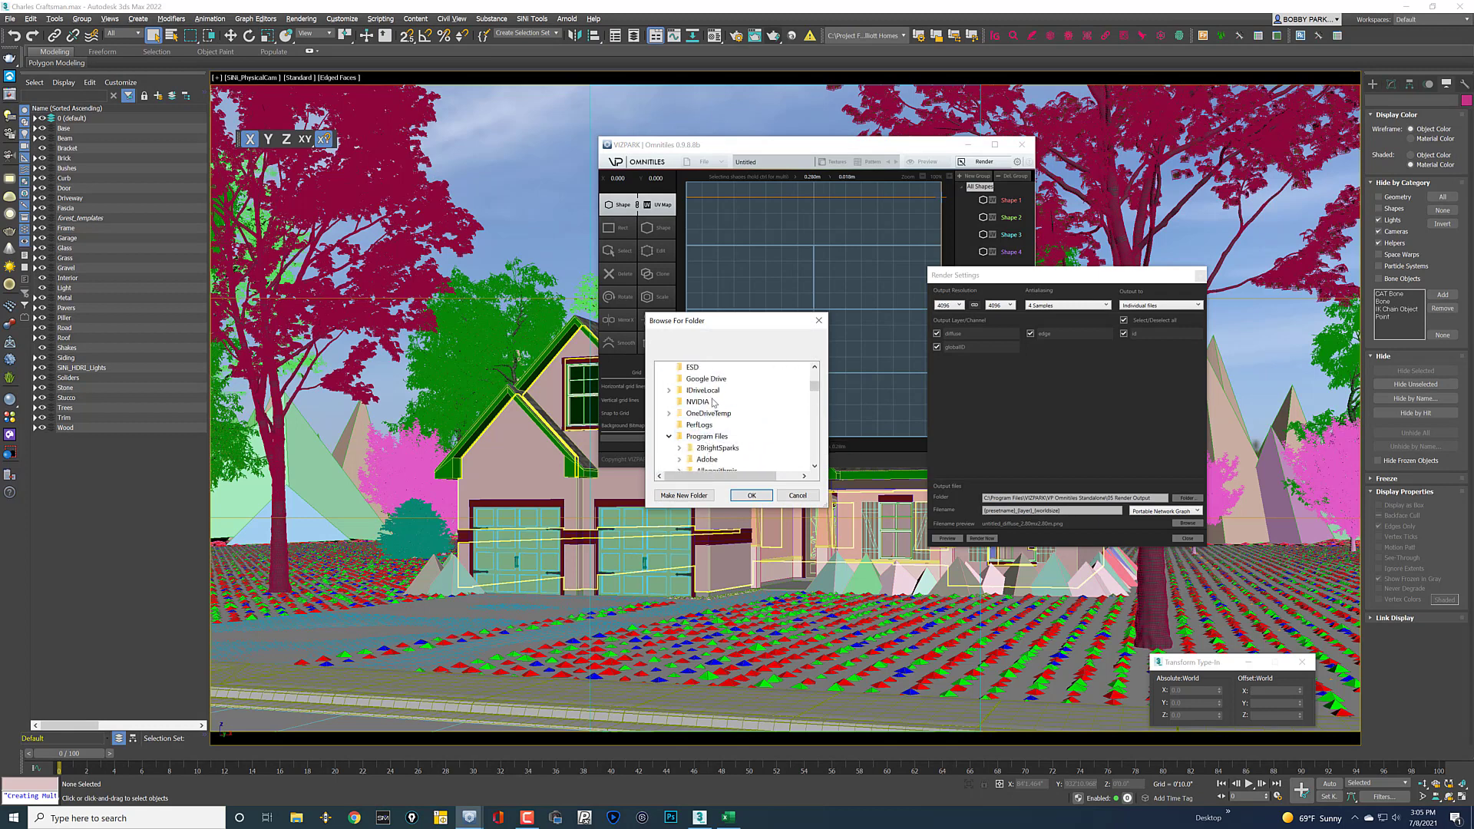
pyautogui.scroll(-1, 714, 438)
pyautogui.scroll(-10, 732, 429)
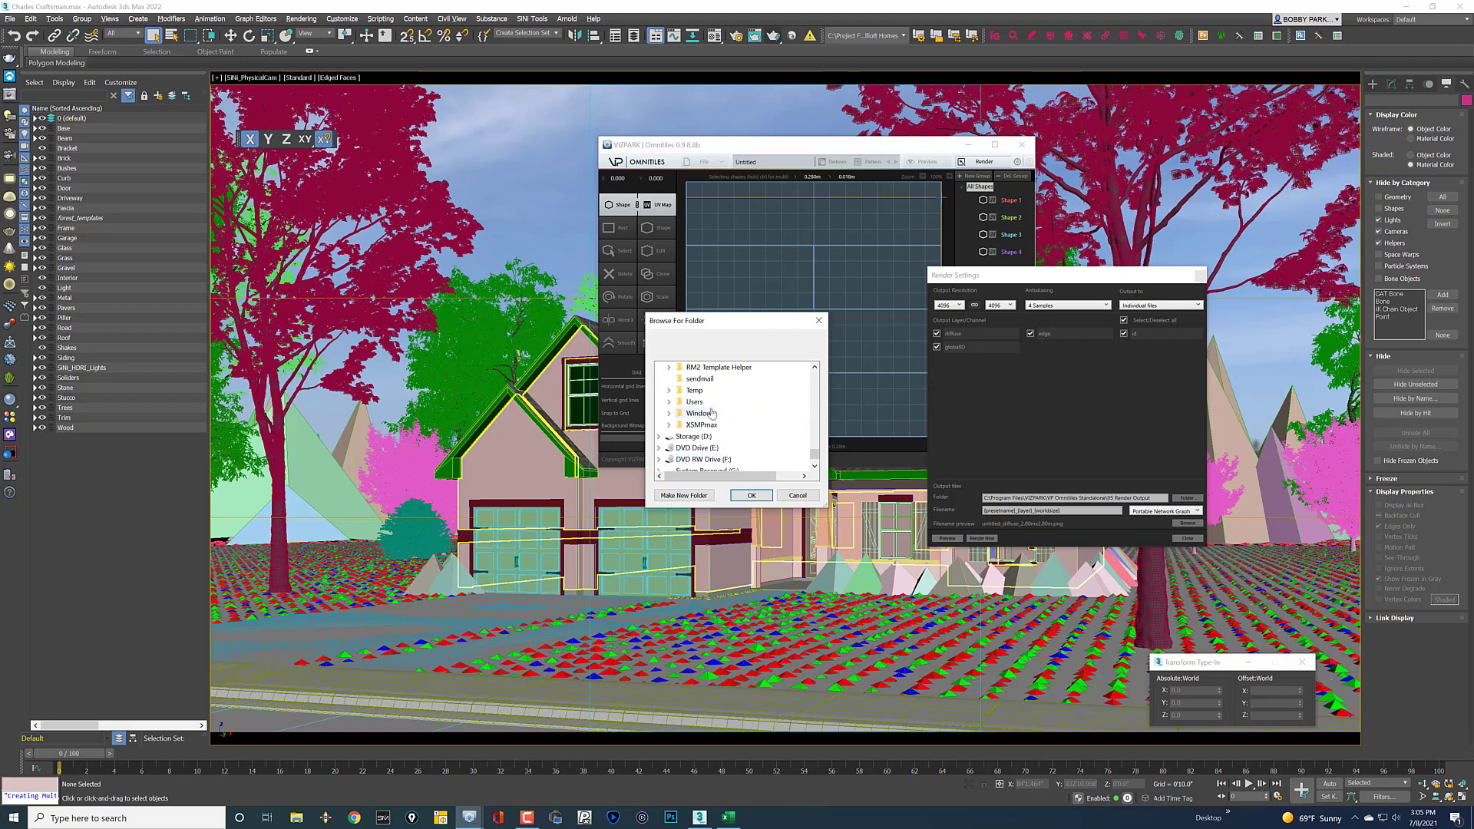
pyautogui.click(694, 390)
pyautogui.scroll(2, 714, 415)
pyautogui.click(752, 495)
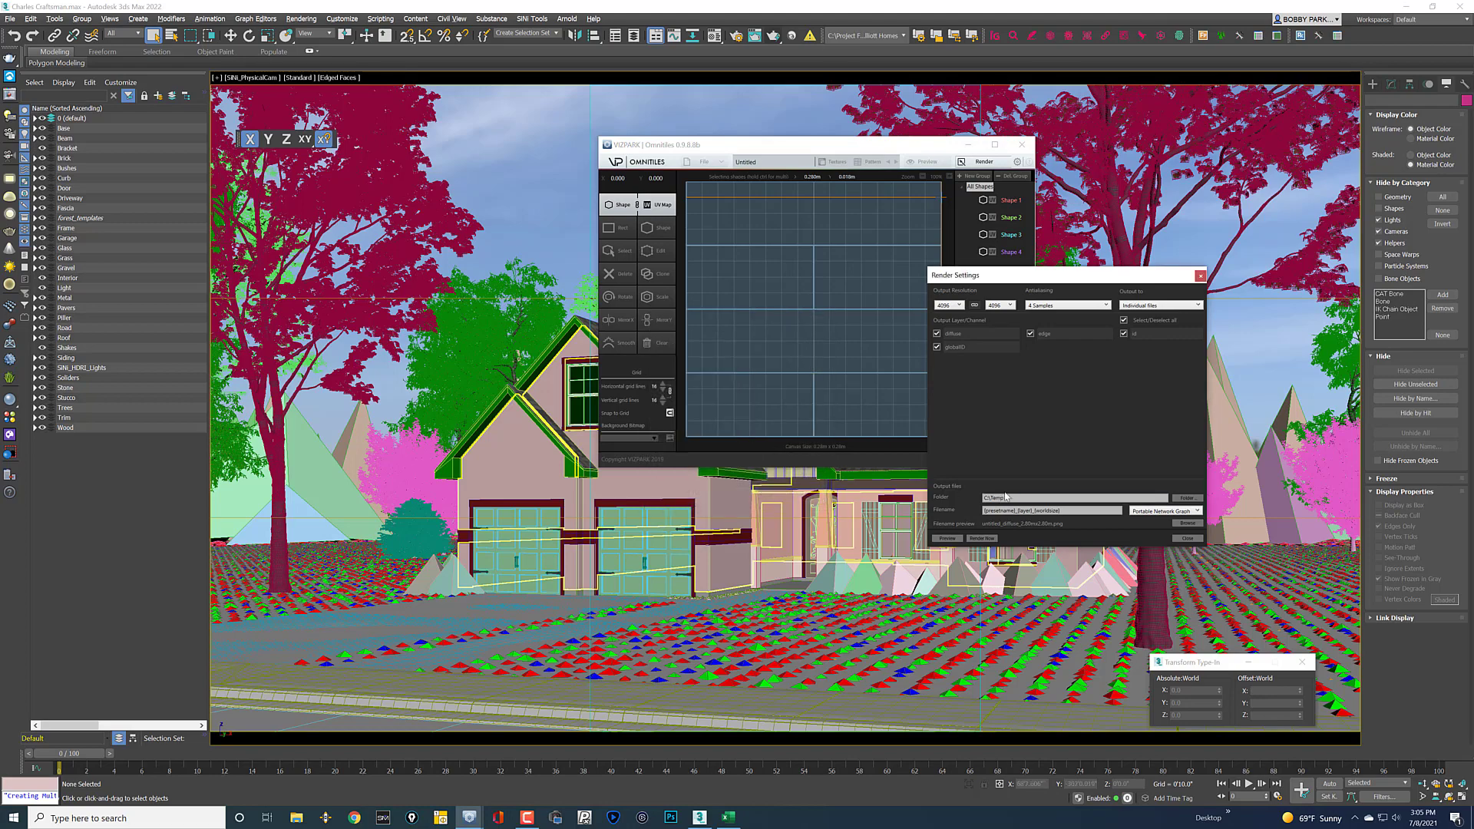
# Step: Check the brick pattern in a quick preview and render the selected channels to PNG files
pyautogui.click(948, 540)
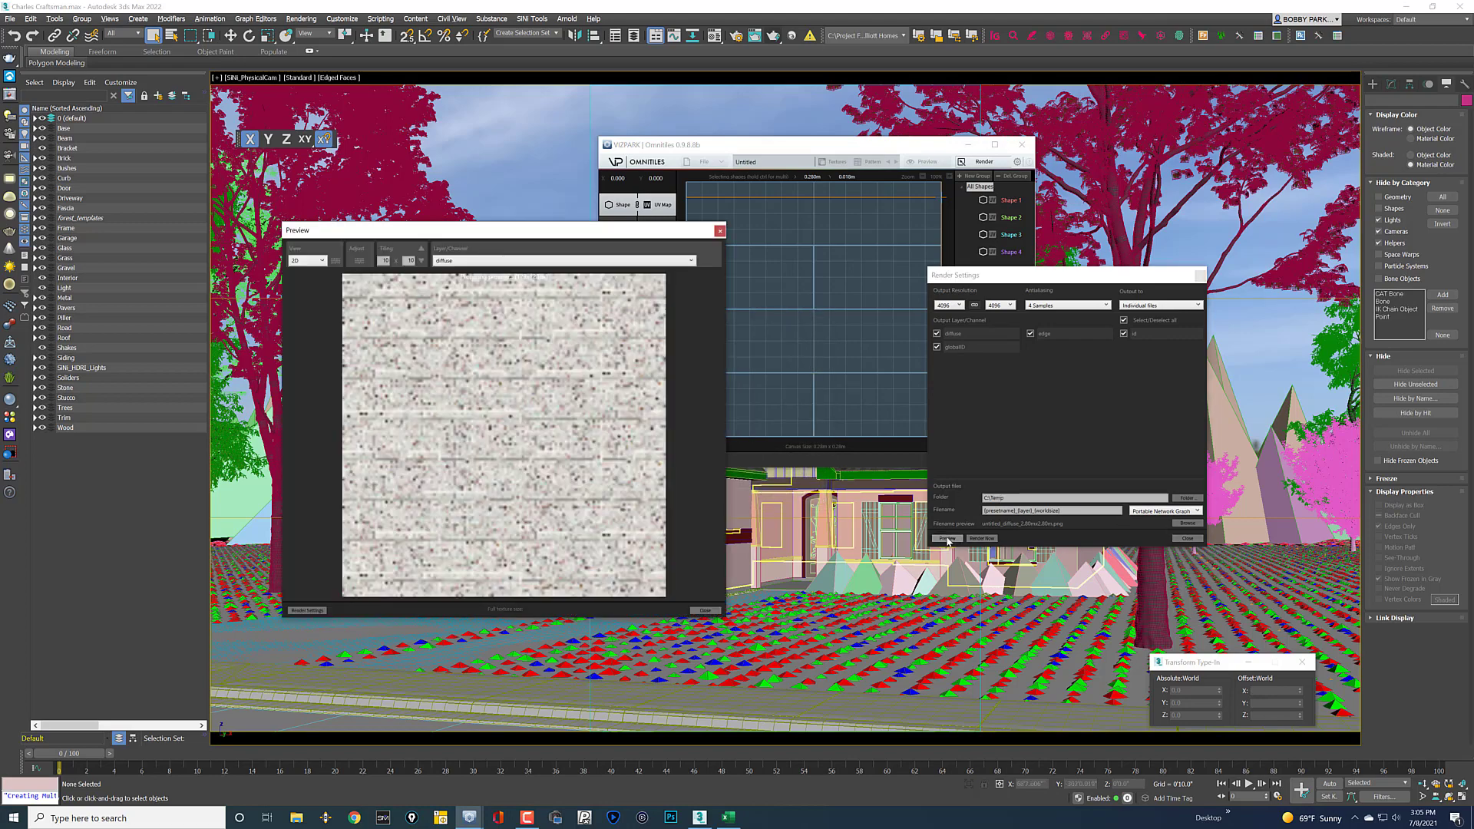
pyautogui.click(708, 612)
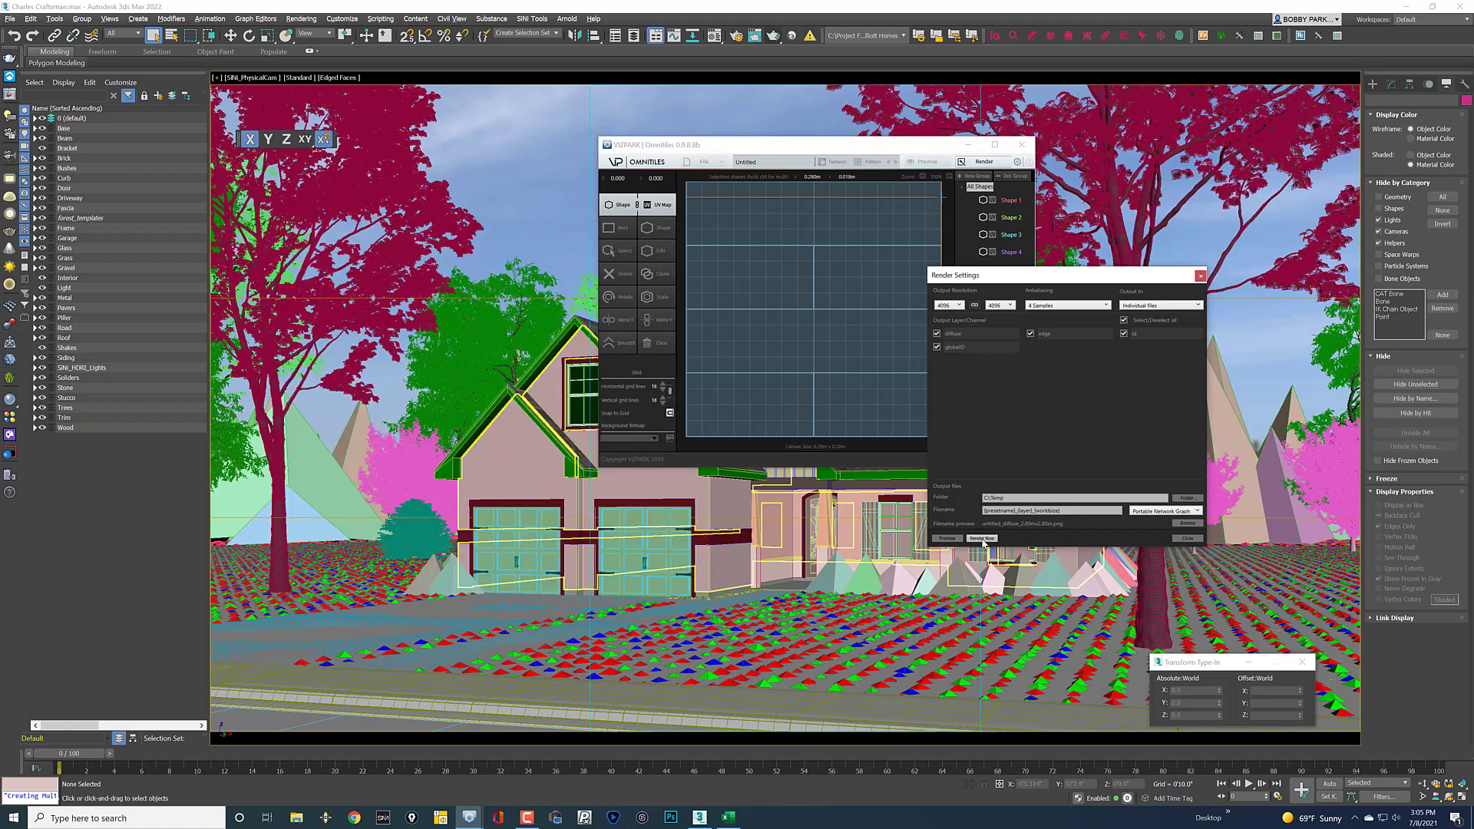
pyautogui.click(981, 538)
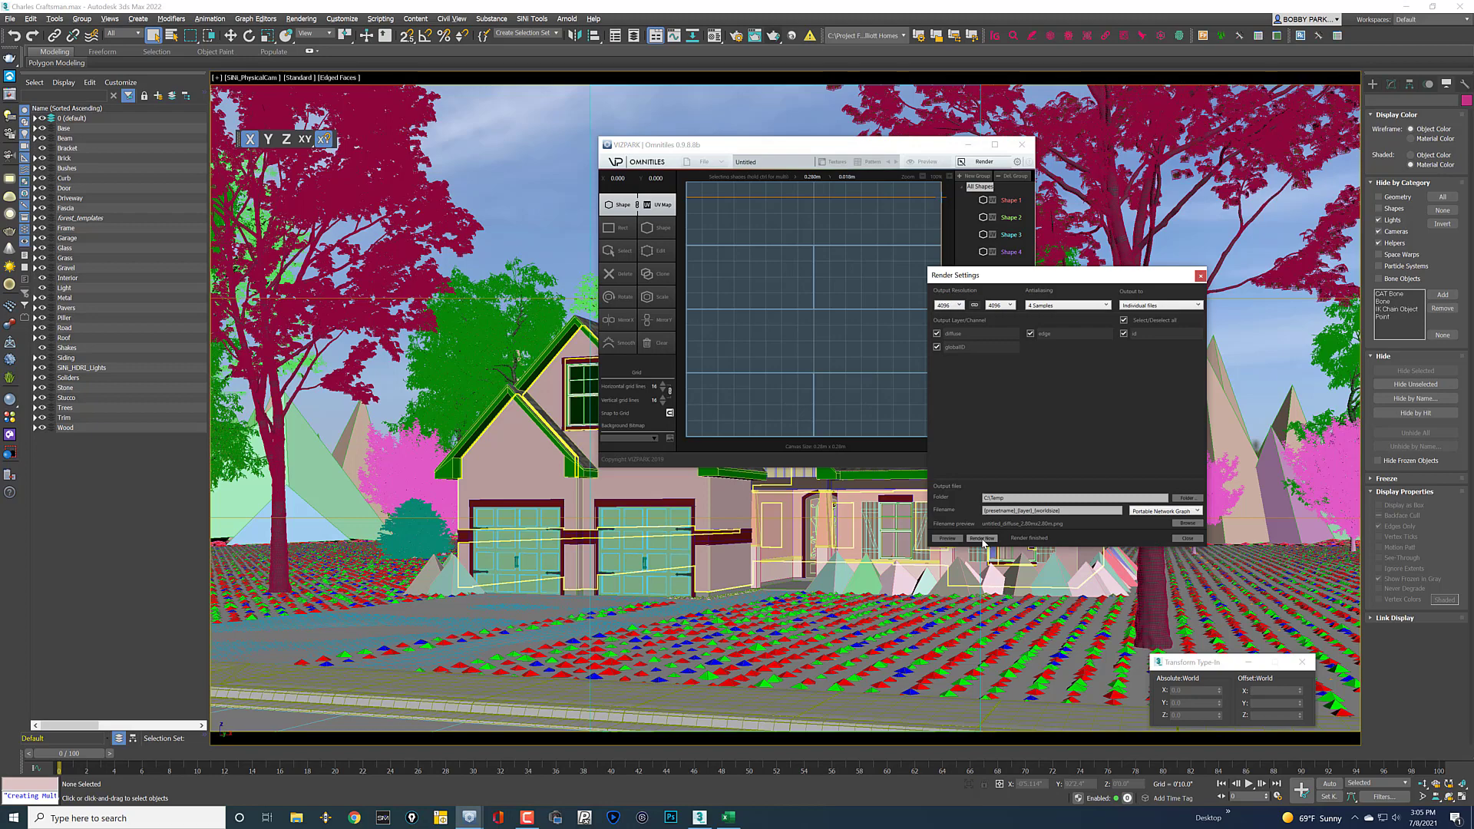
pyautogui.click(1187, 538)
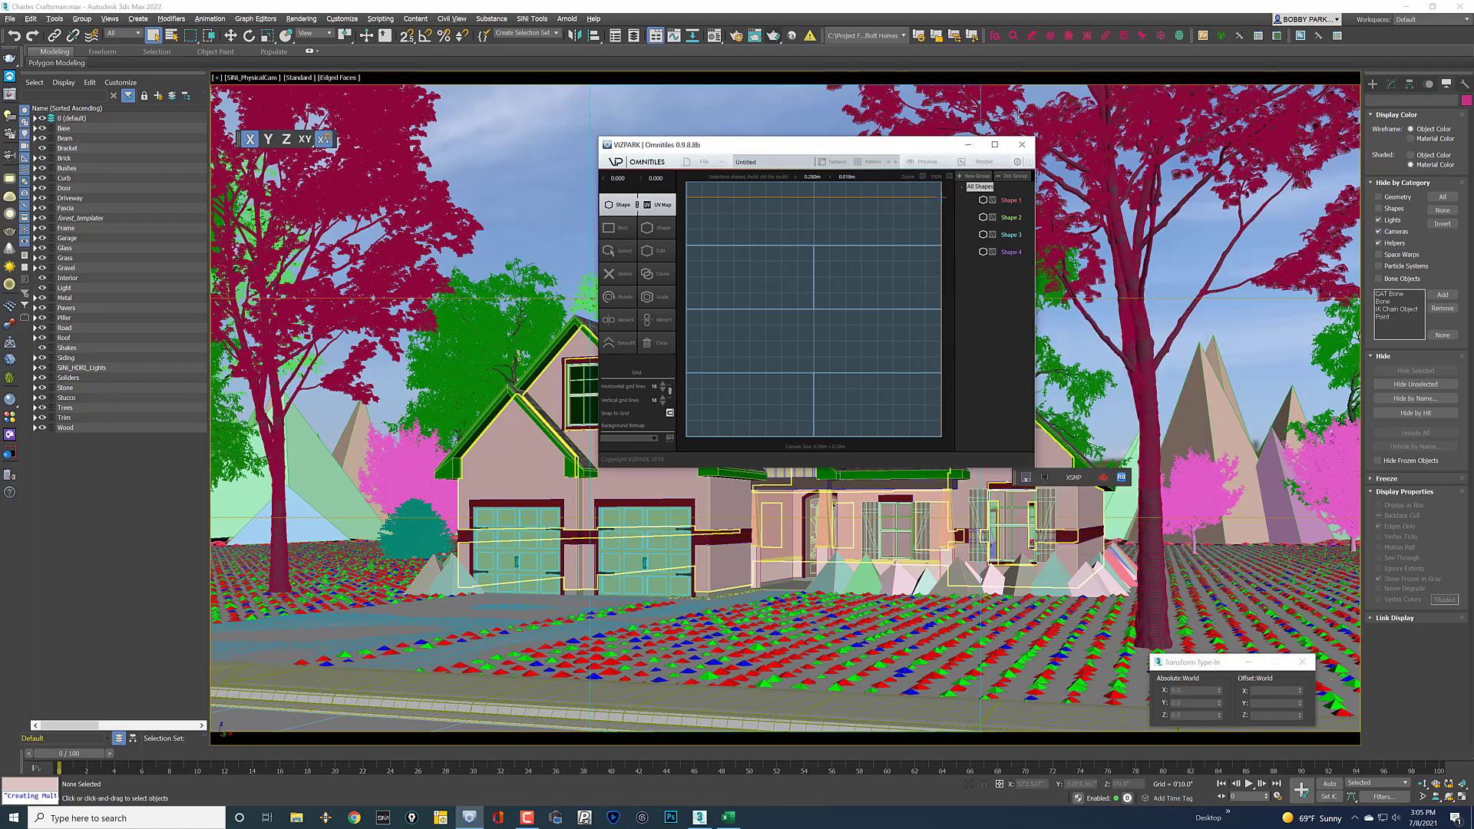
# Step: Close Omnitiles and isolate the house's brick mesh by hiding all unselected objects in the 3ds Max scene
pyautogui.click(1022, 144)
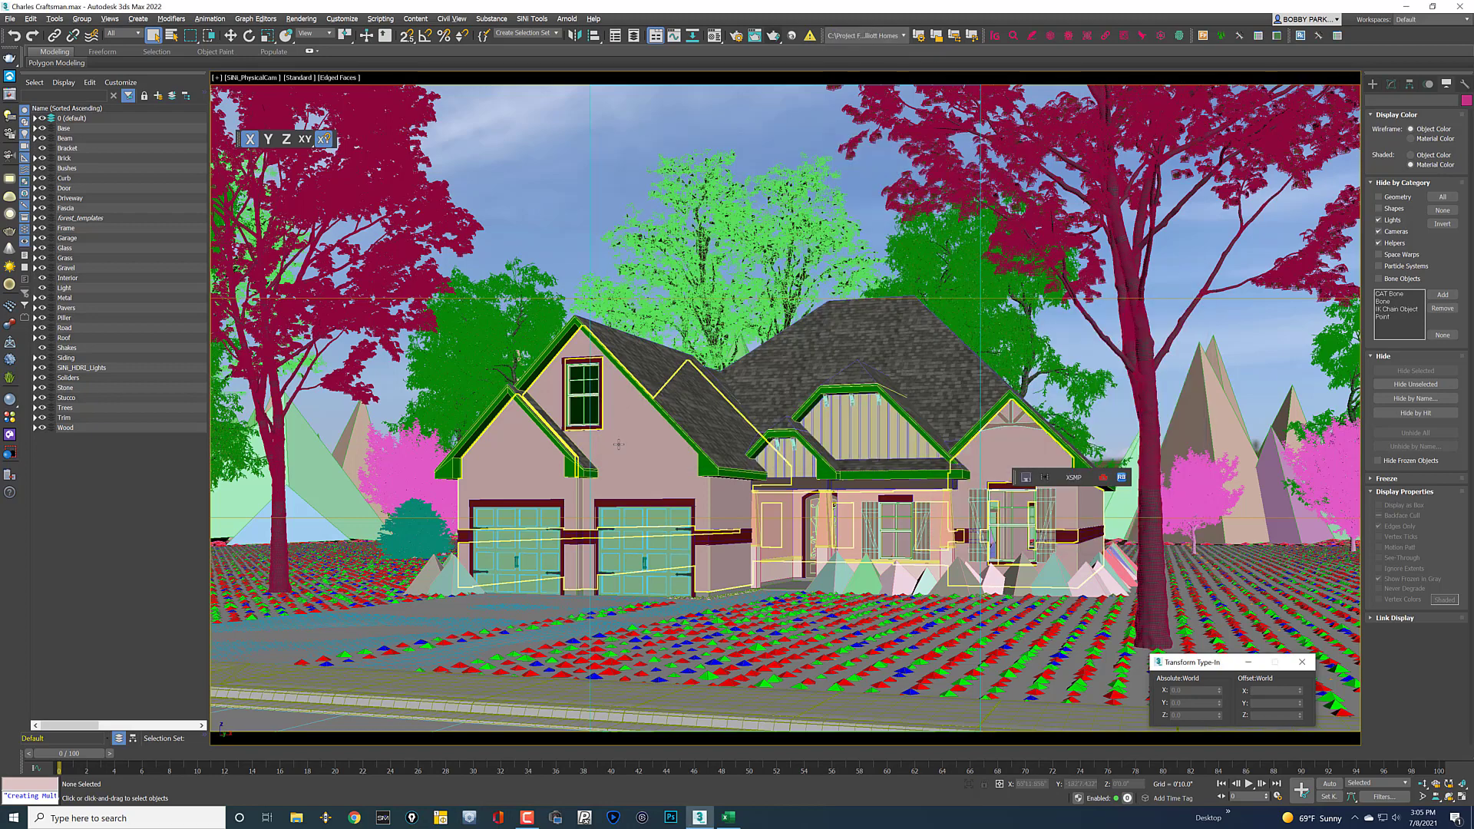
pyautogui.click(625, 458)
pyautogui.click(1416, 383)
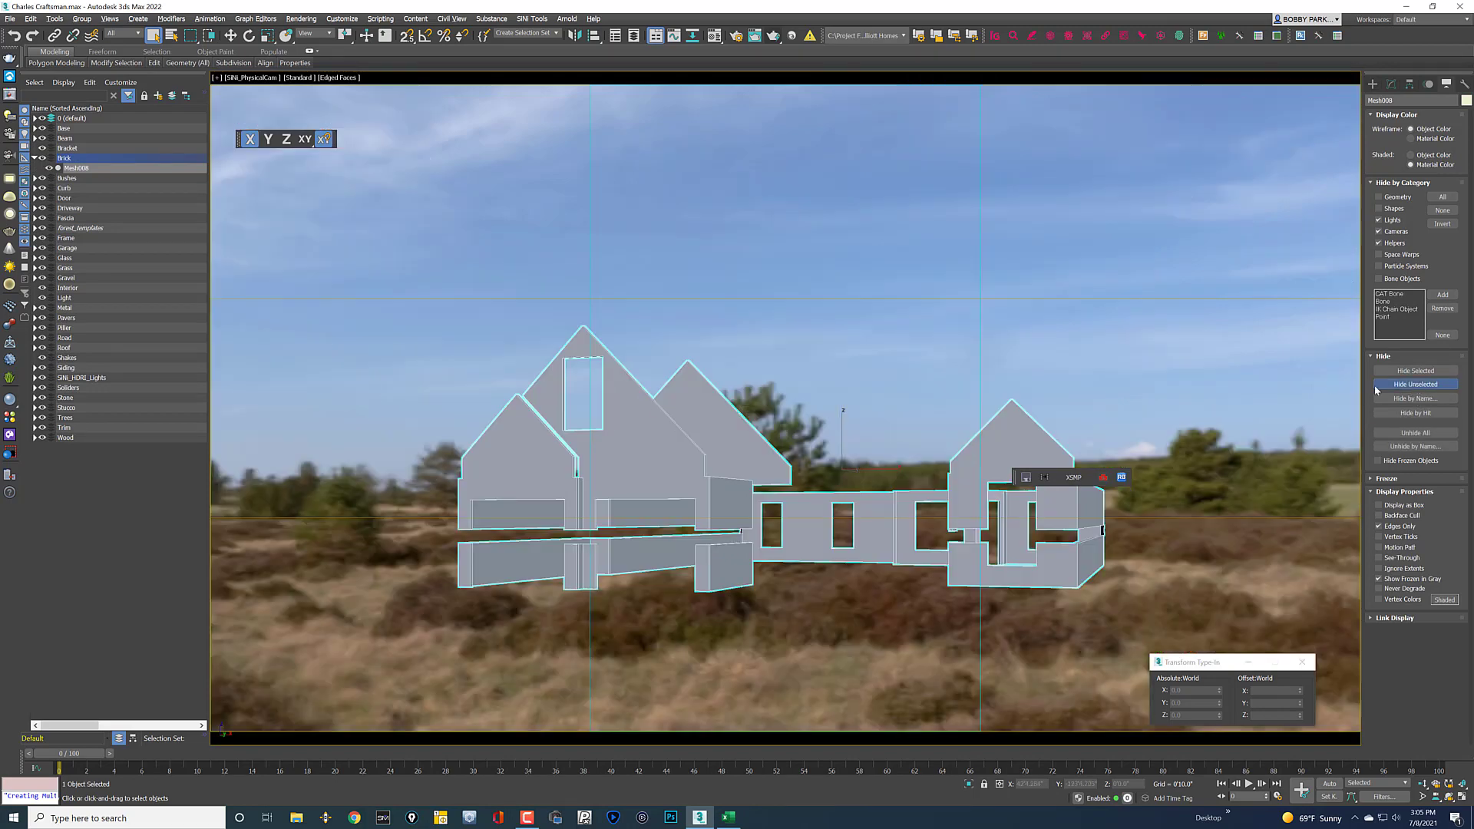
# Step: Reset the Material Editor slots and name the first V-Ray material "Highland Brick"
pyautogui.click(718, 42)
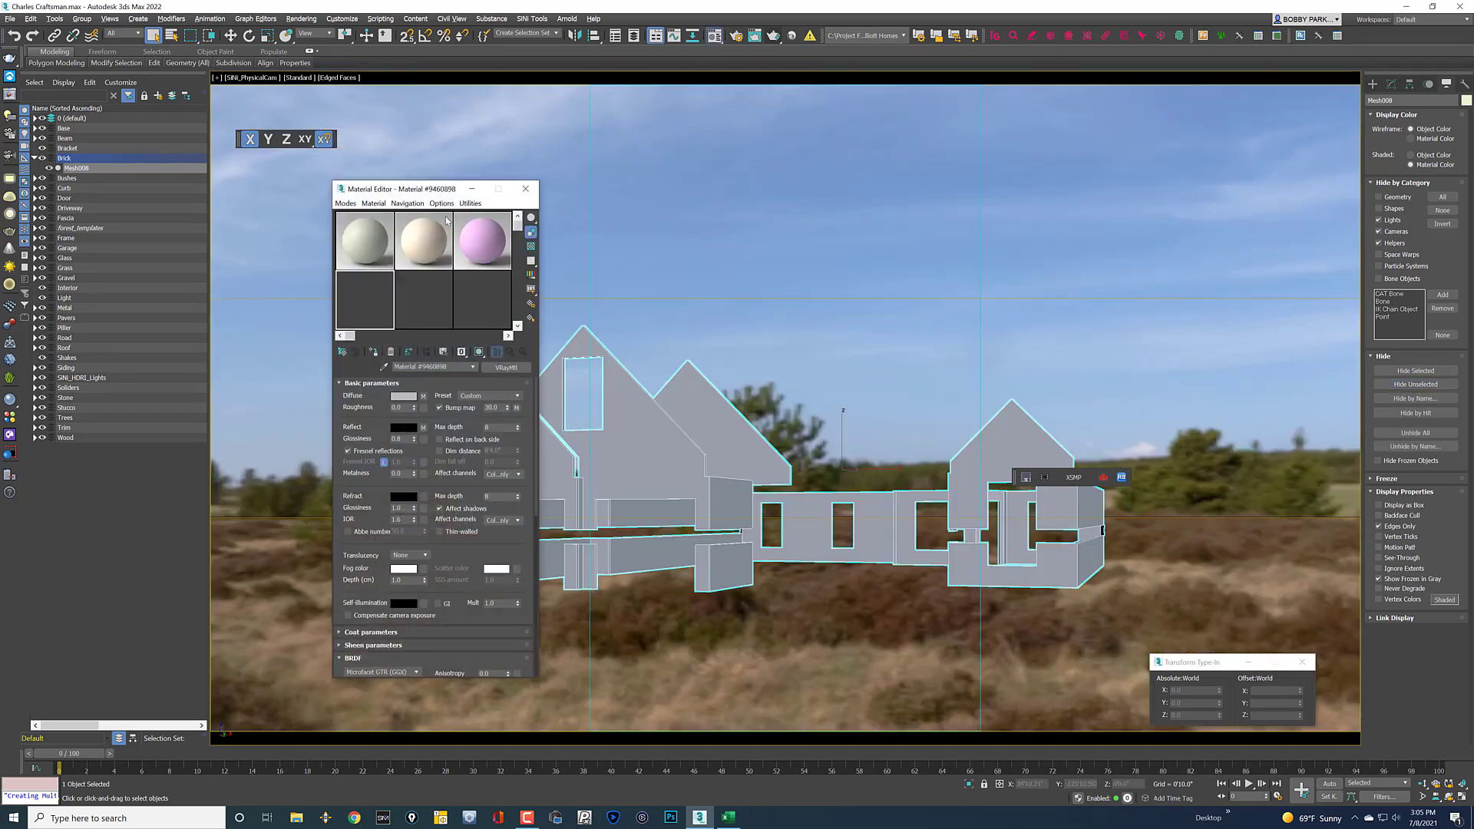
pyautogui.click(372, 236)
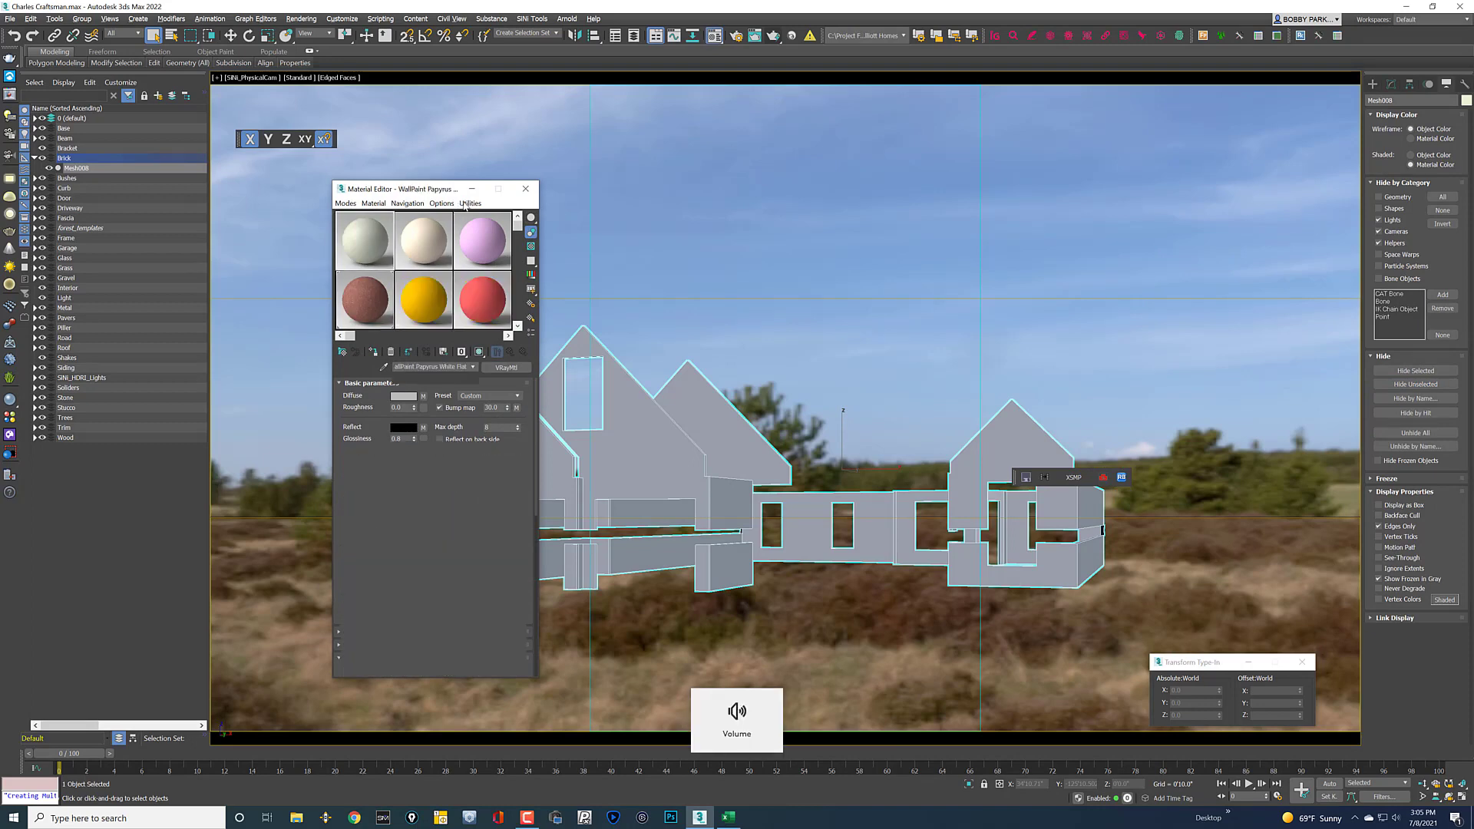
pyautogui.click(467, 204)
pyautogui.click(503, 262)
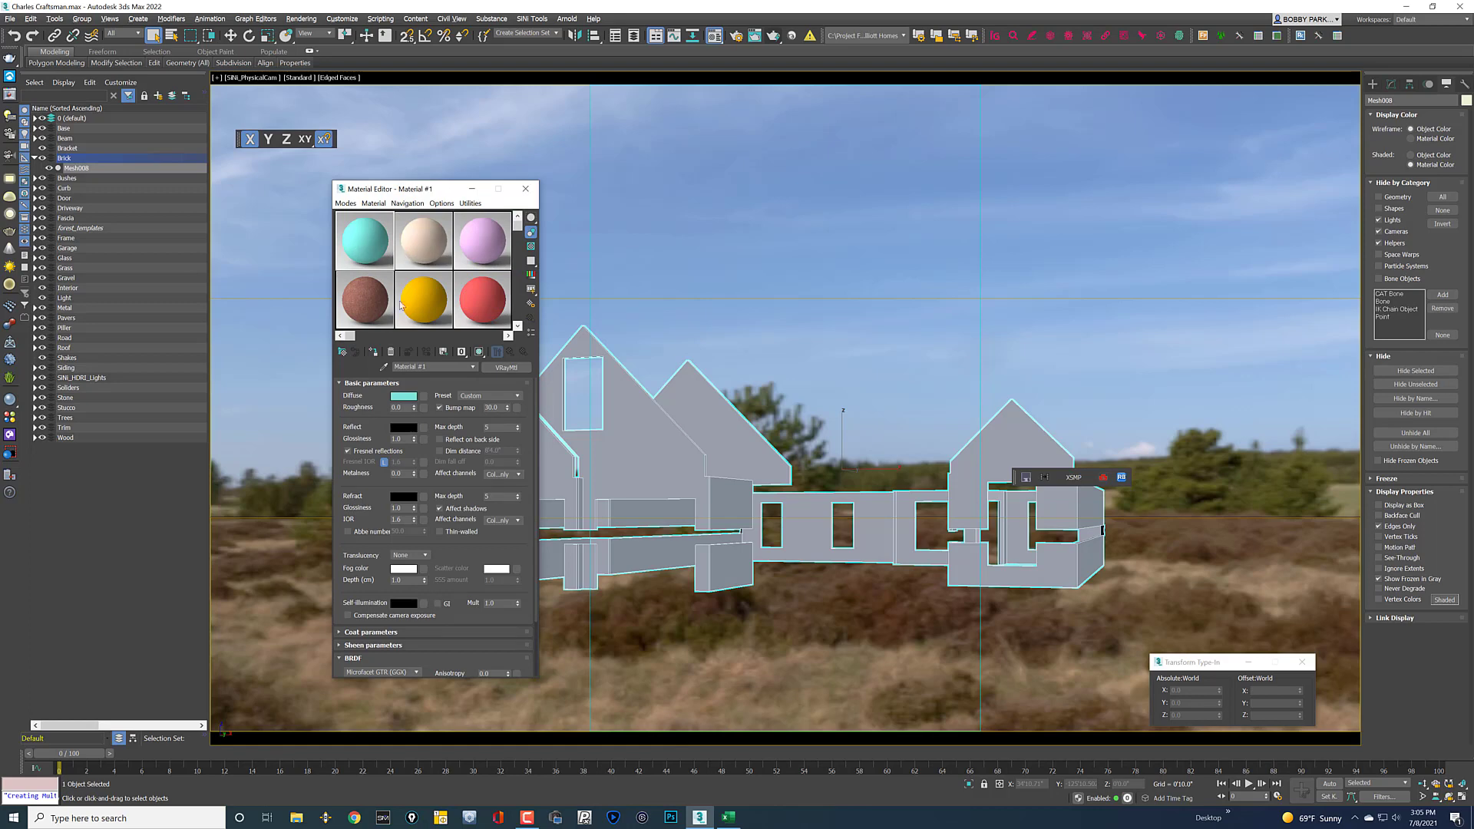
pyautogui.write('Highland Brick')
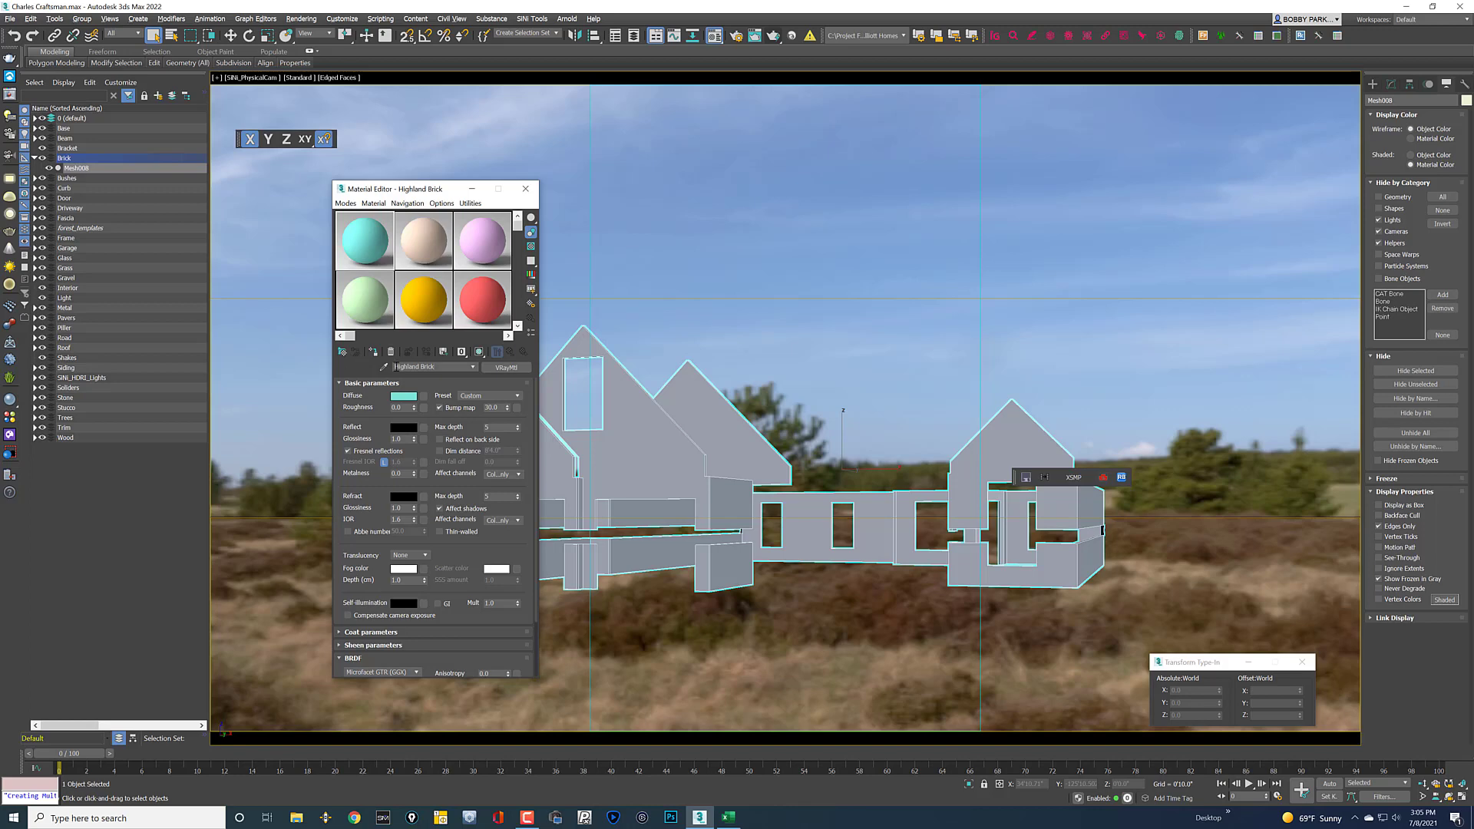
# Step: Assign a VRayBitmap map to the diffuse channel of the Highland Brick material
pyautogui.click(423, 396)
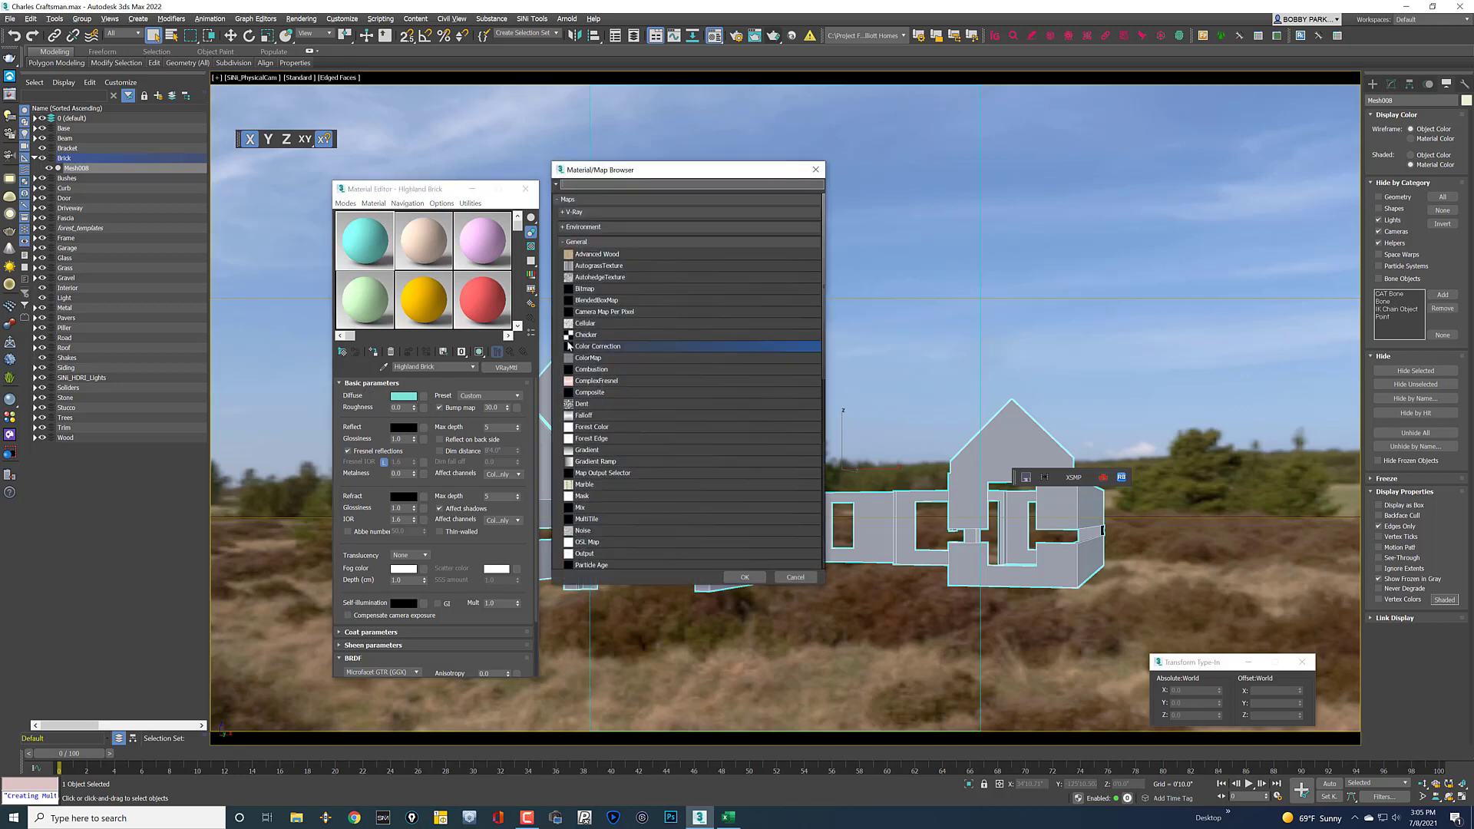
pyautogui.click(577, 213)
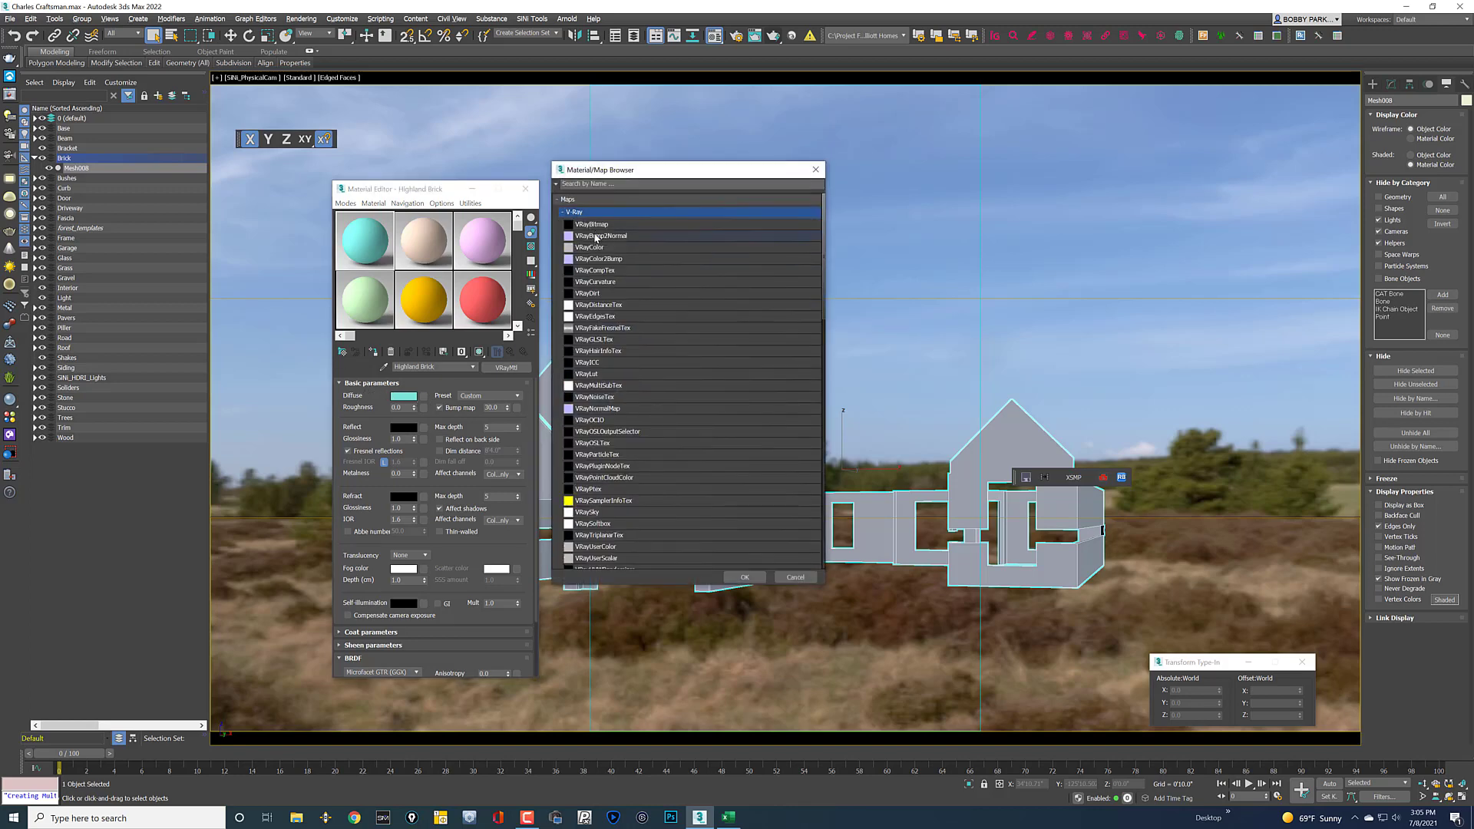
pyautogui.doubleClick(591, 224)
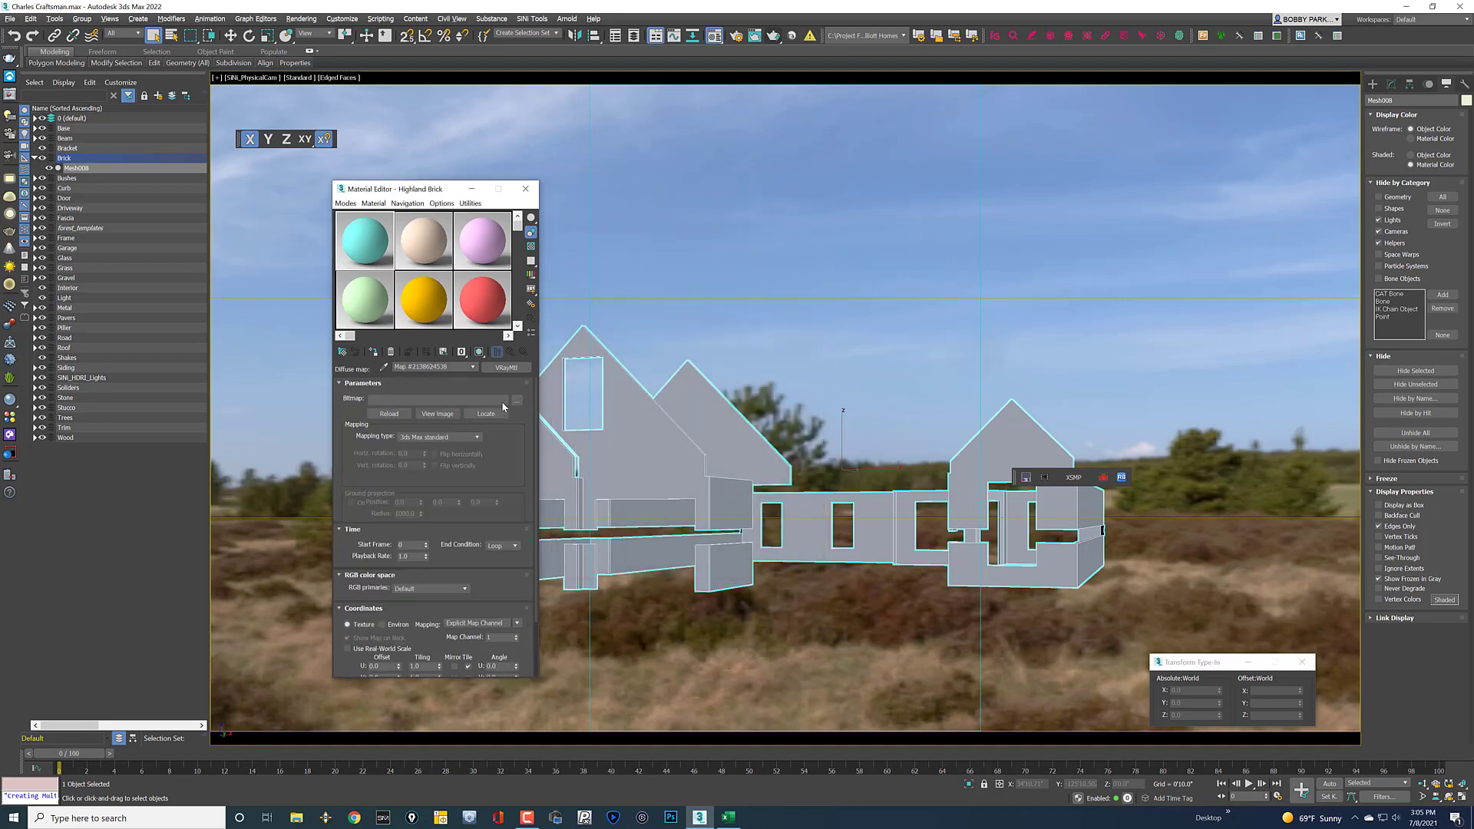
# Step: Load untitled_diffuse_2.80mx2.80m.png from the C: drive's Temp folder as the diffuse bitmap of the Highland Brick material
pyautogui.click(517, 400)
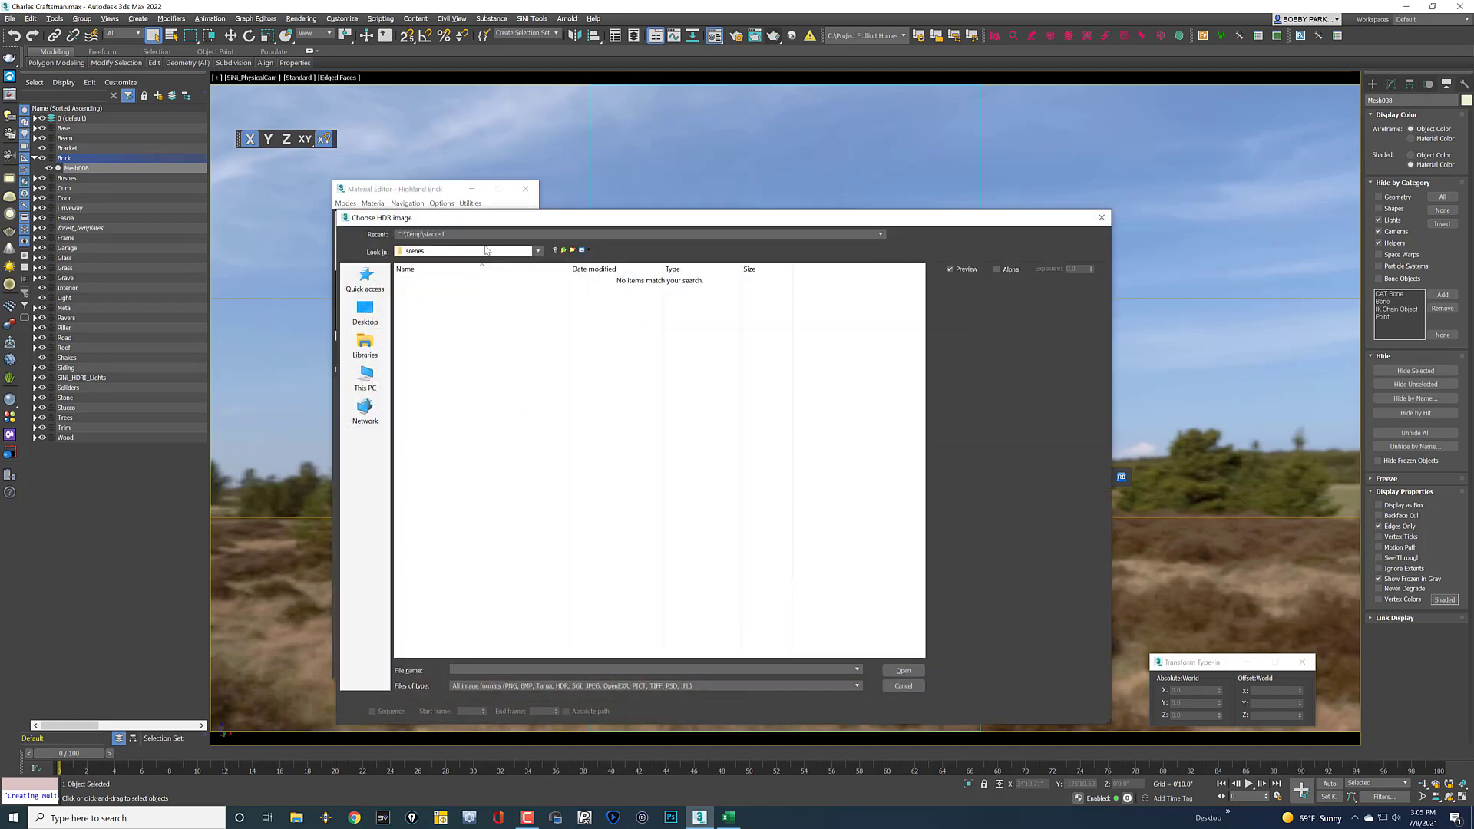
pyautogui.click(567, 251)
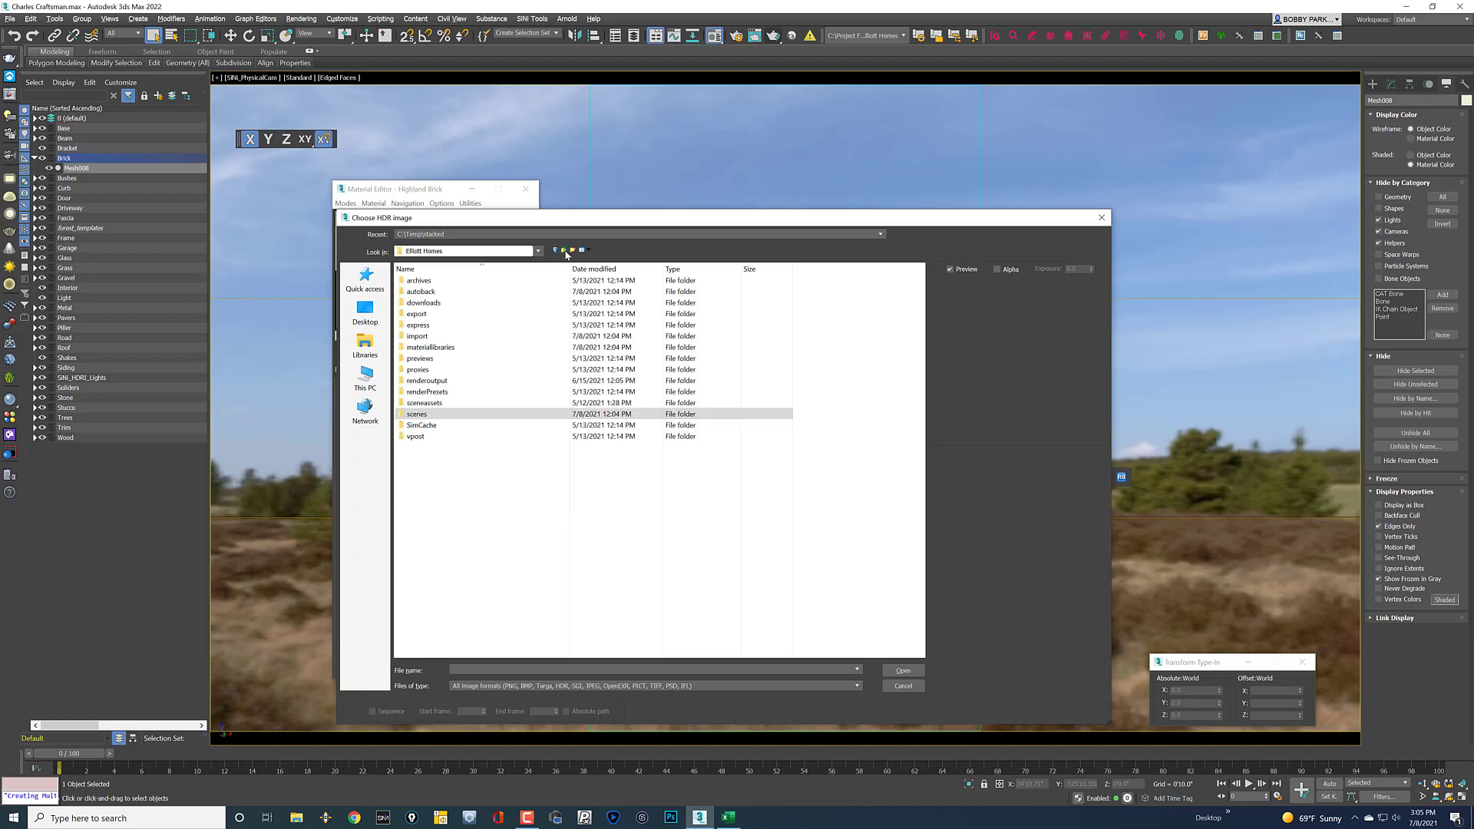
pyautogui.click(366, 378)
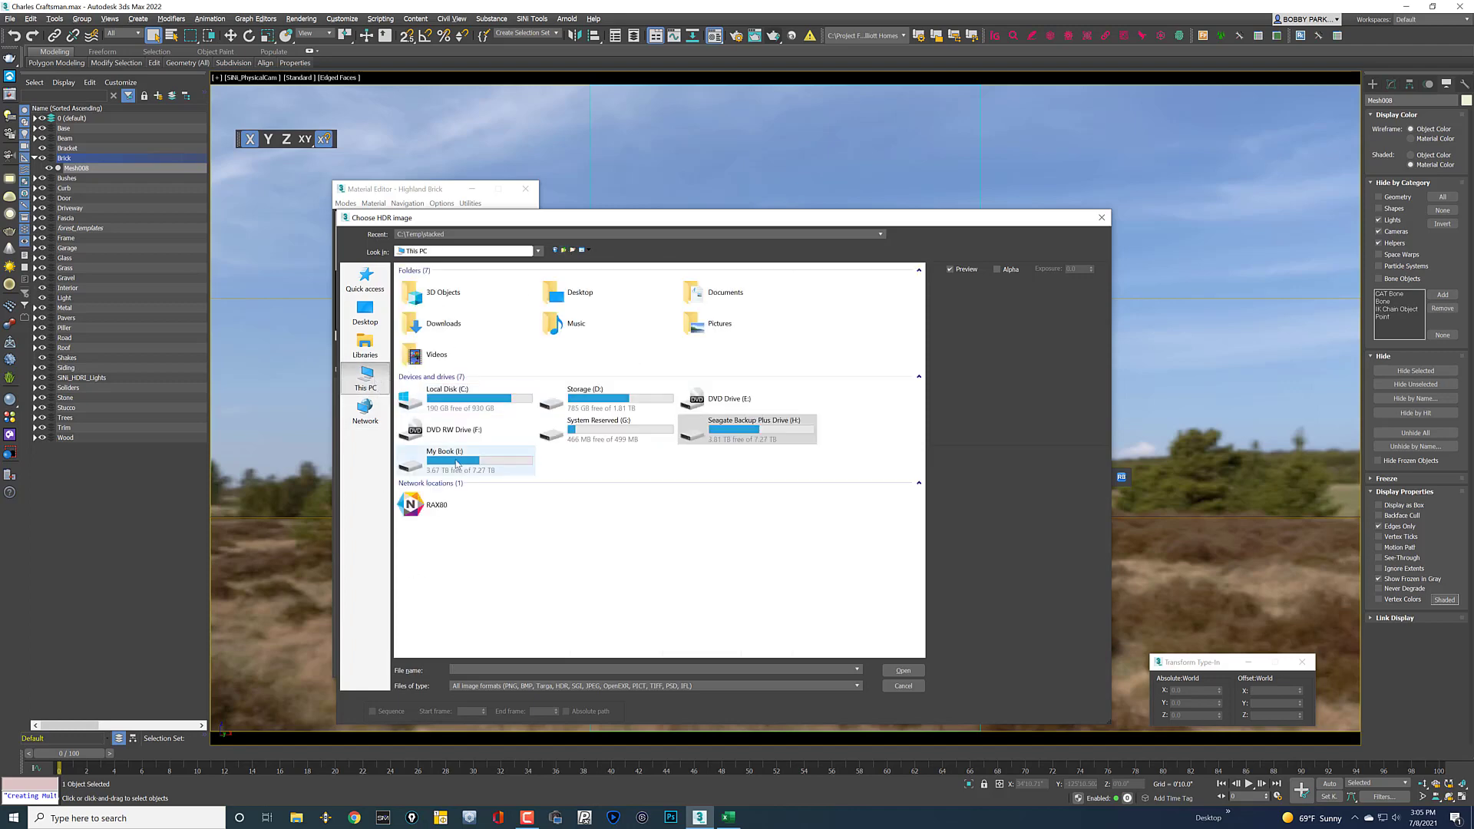
pyautogui.doubleClick(461, 426)
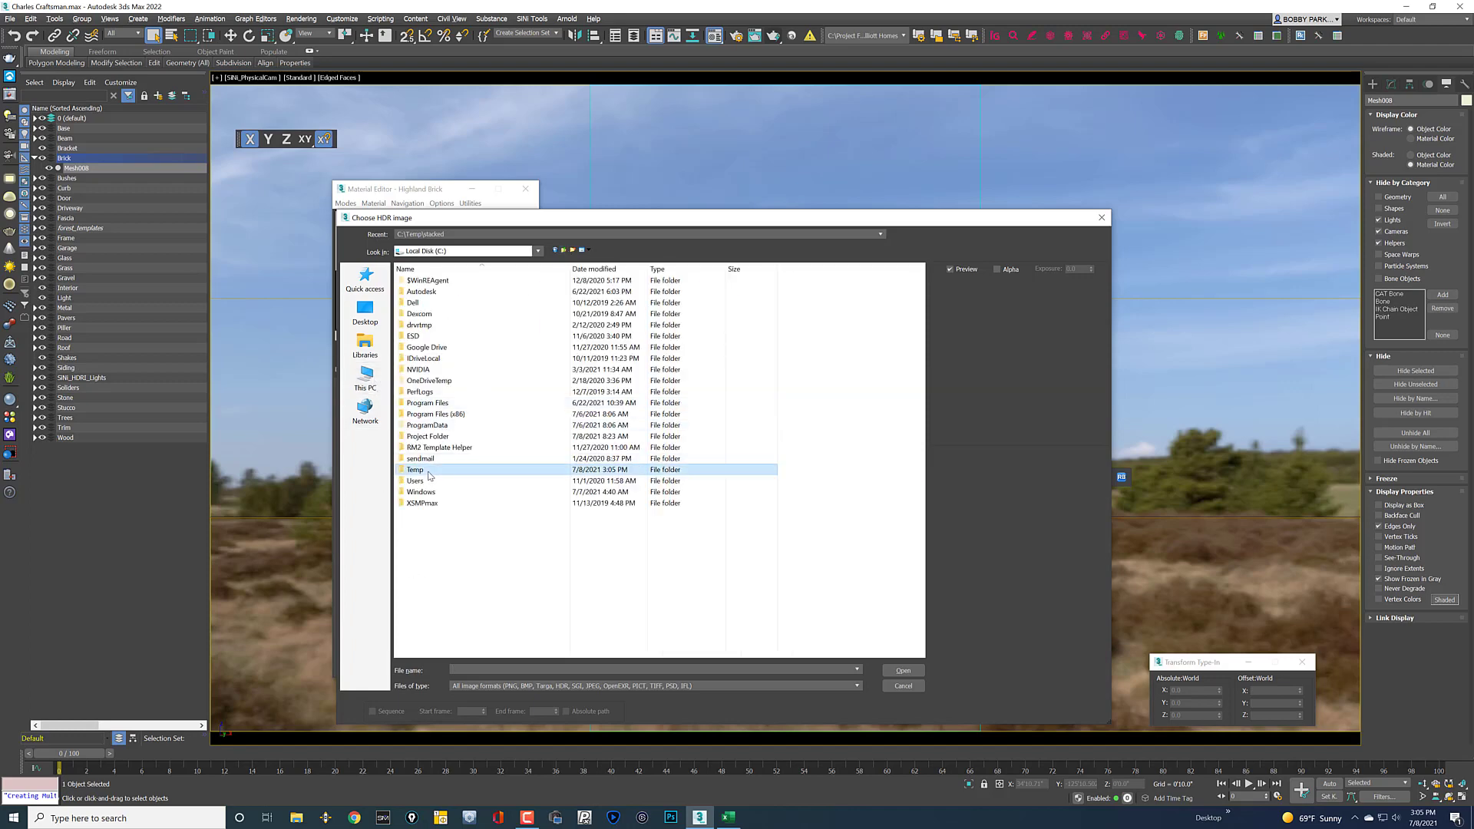
pyautogui.doubleClick(421, 470)
pyautogui.doubleClick(475, 342)
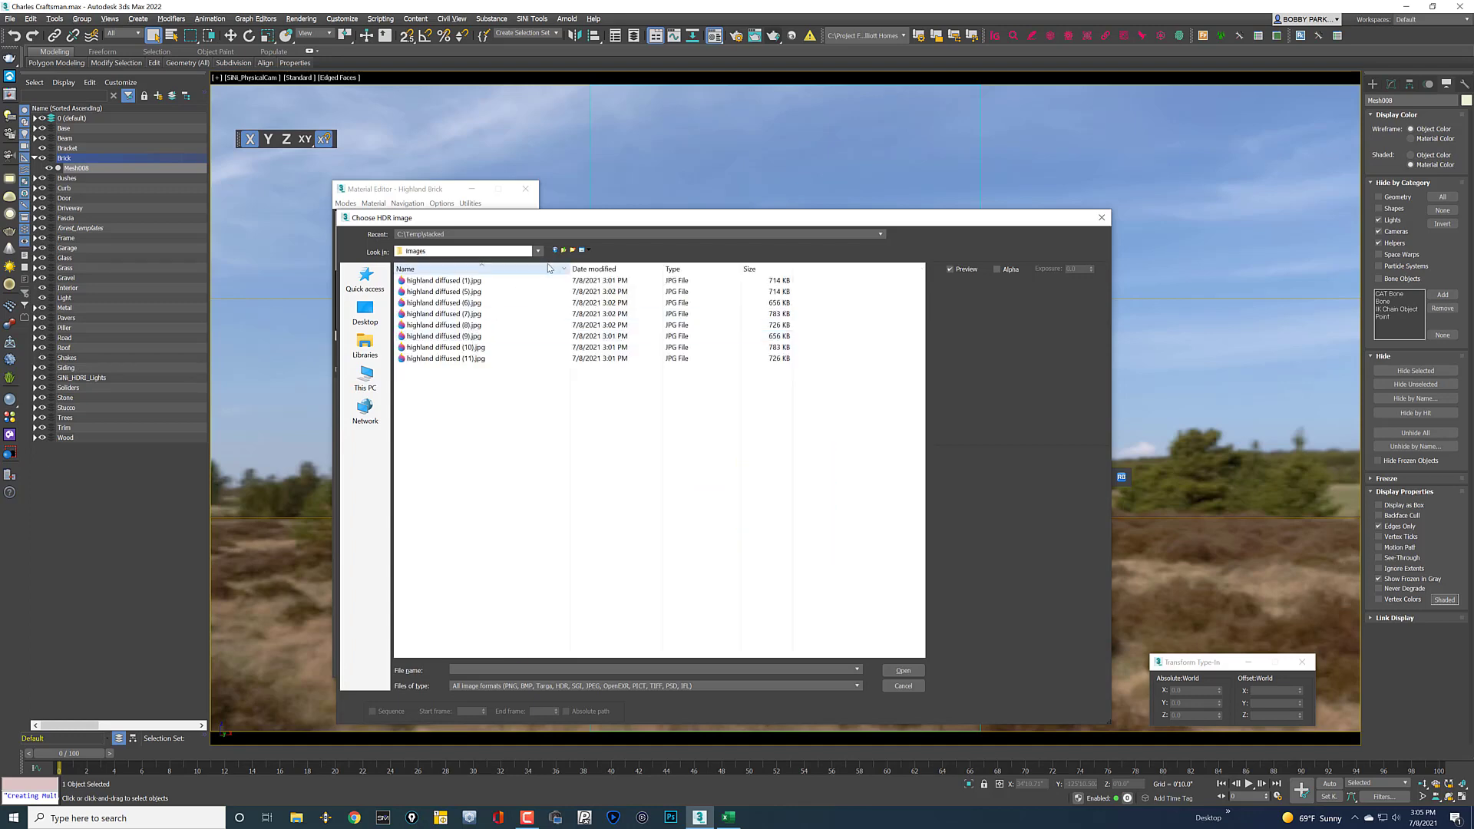
pyautogui.click(564, 251)
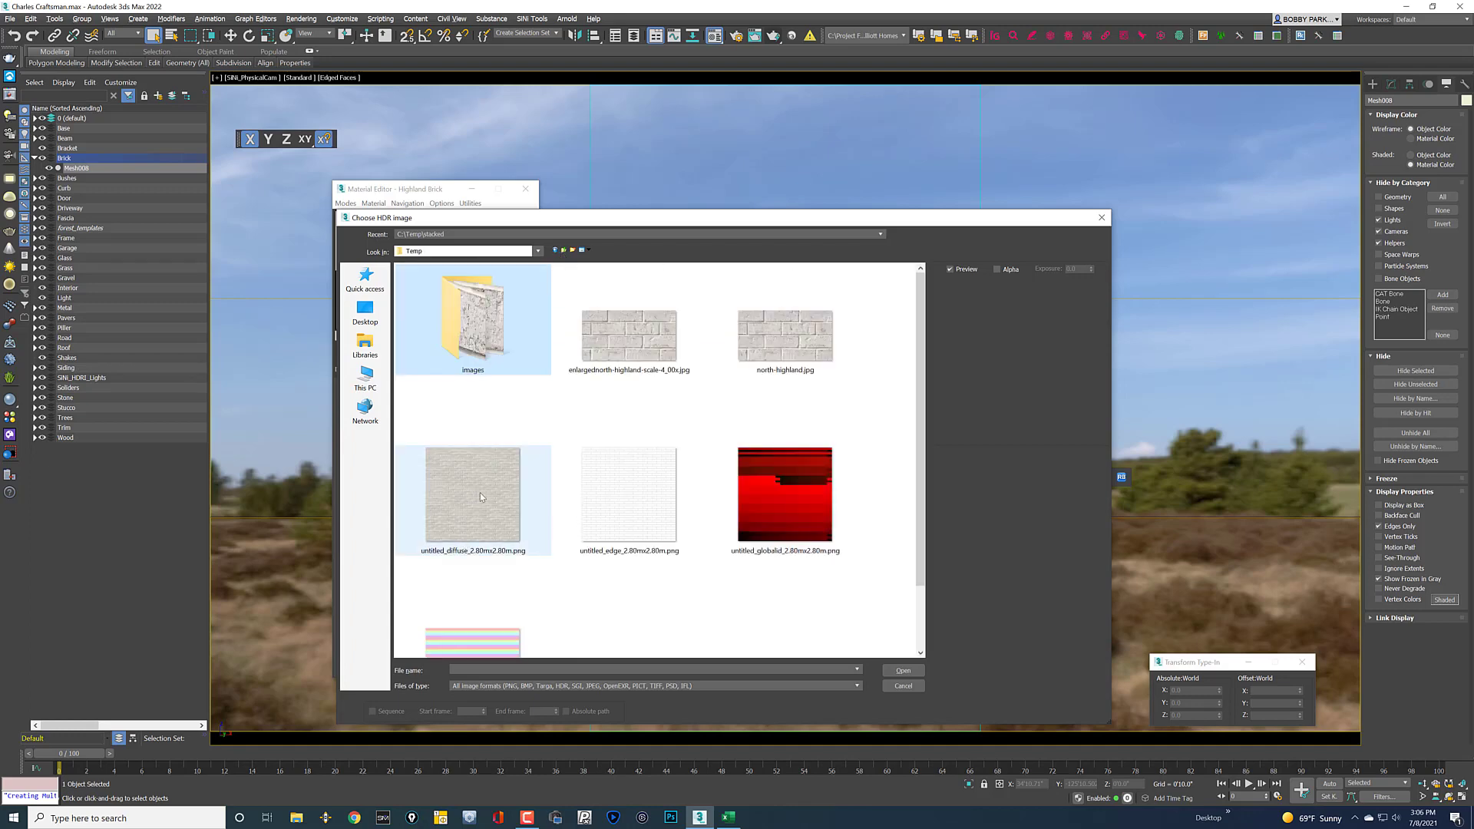
pyautogui.click(499, 474)
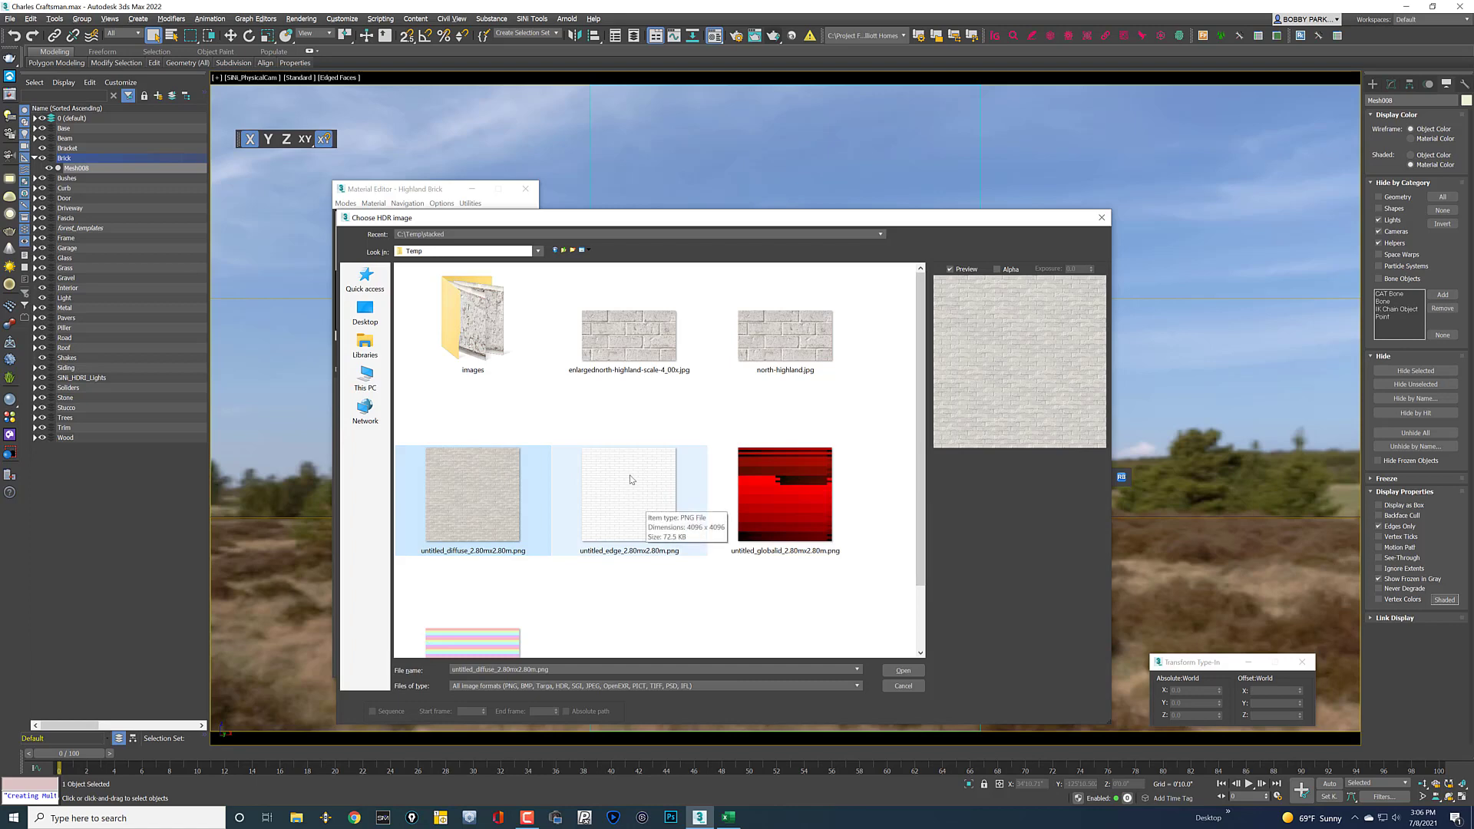
pyautogui.click(898, 671)
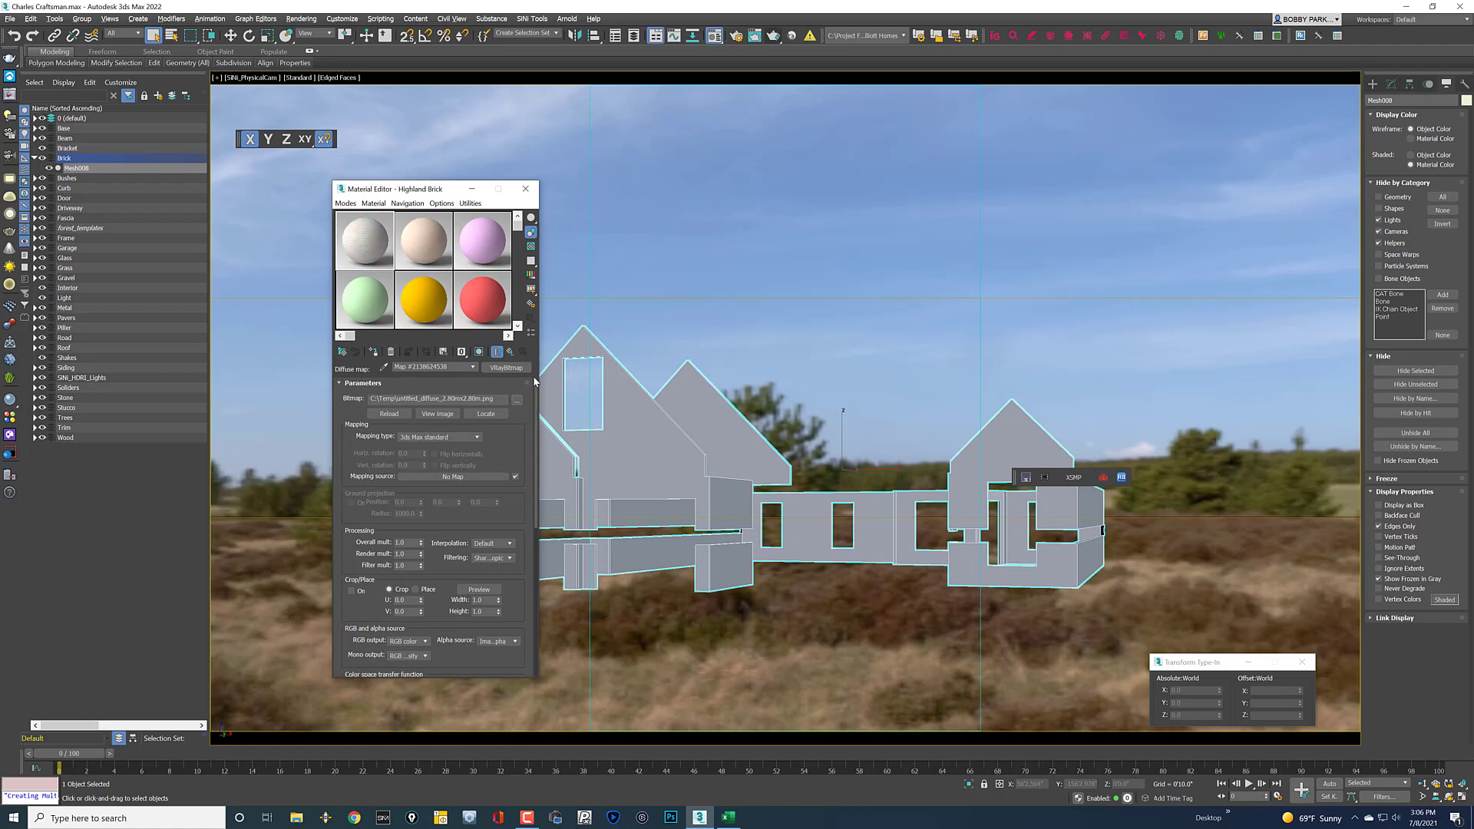
# Step: Show the diffuse brick map in the viewport and add an object-space MapScaler modifier to the brick mesh
pyautogui.click(478, 351)
pyautogui.click(478, 352)
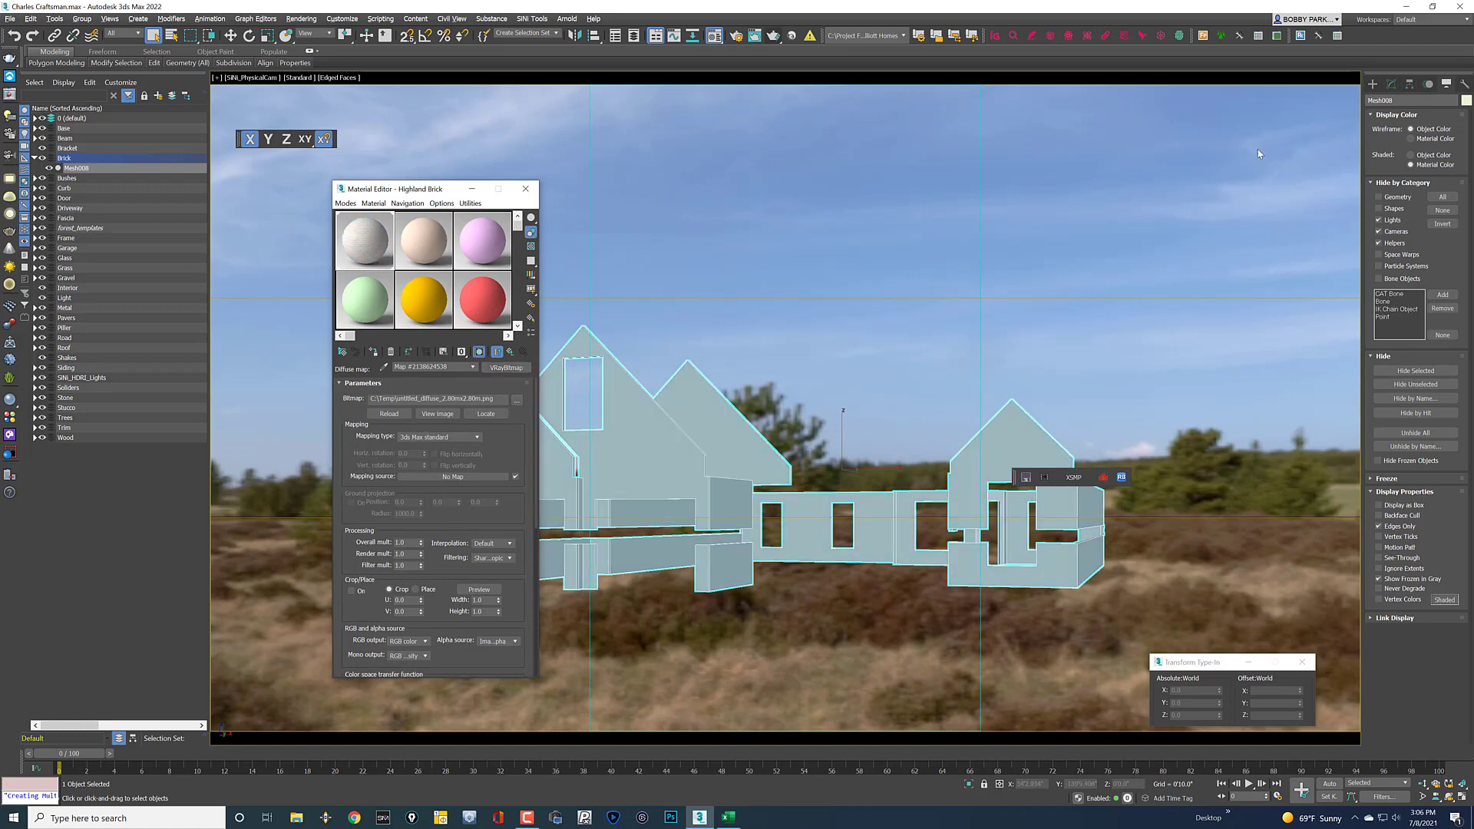
pyautogui.click(1390, 83)
pyautogui.click(1416, 113)
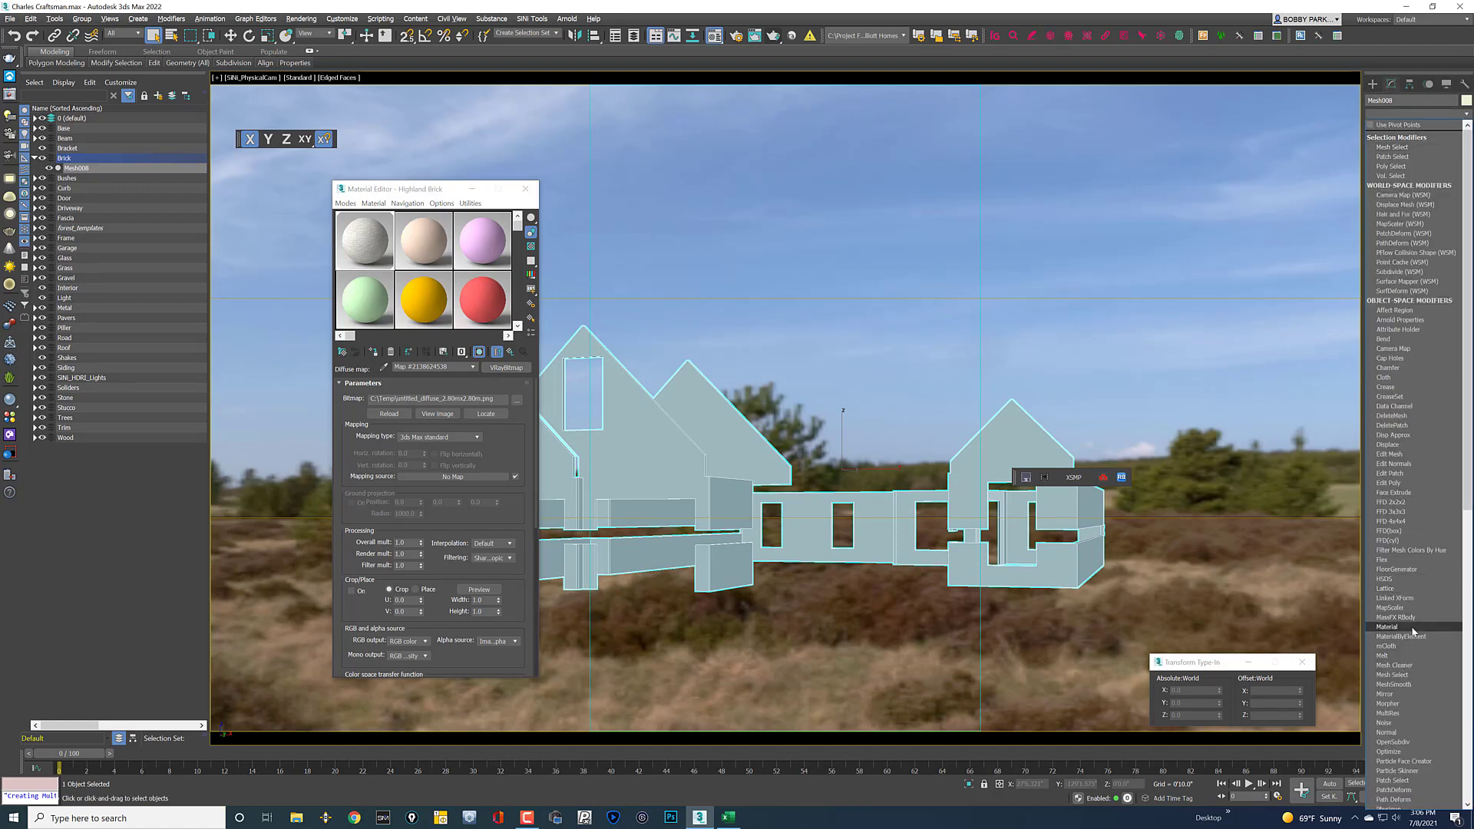
pyautogui.click(1391, 607)
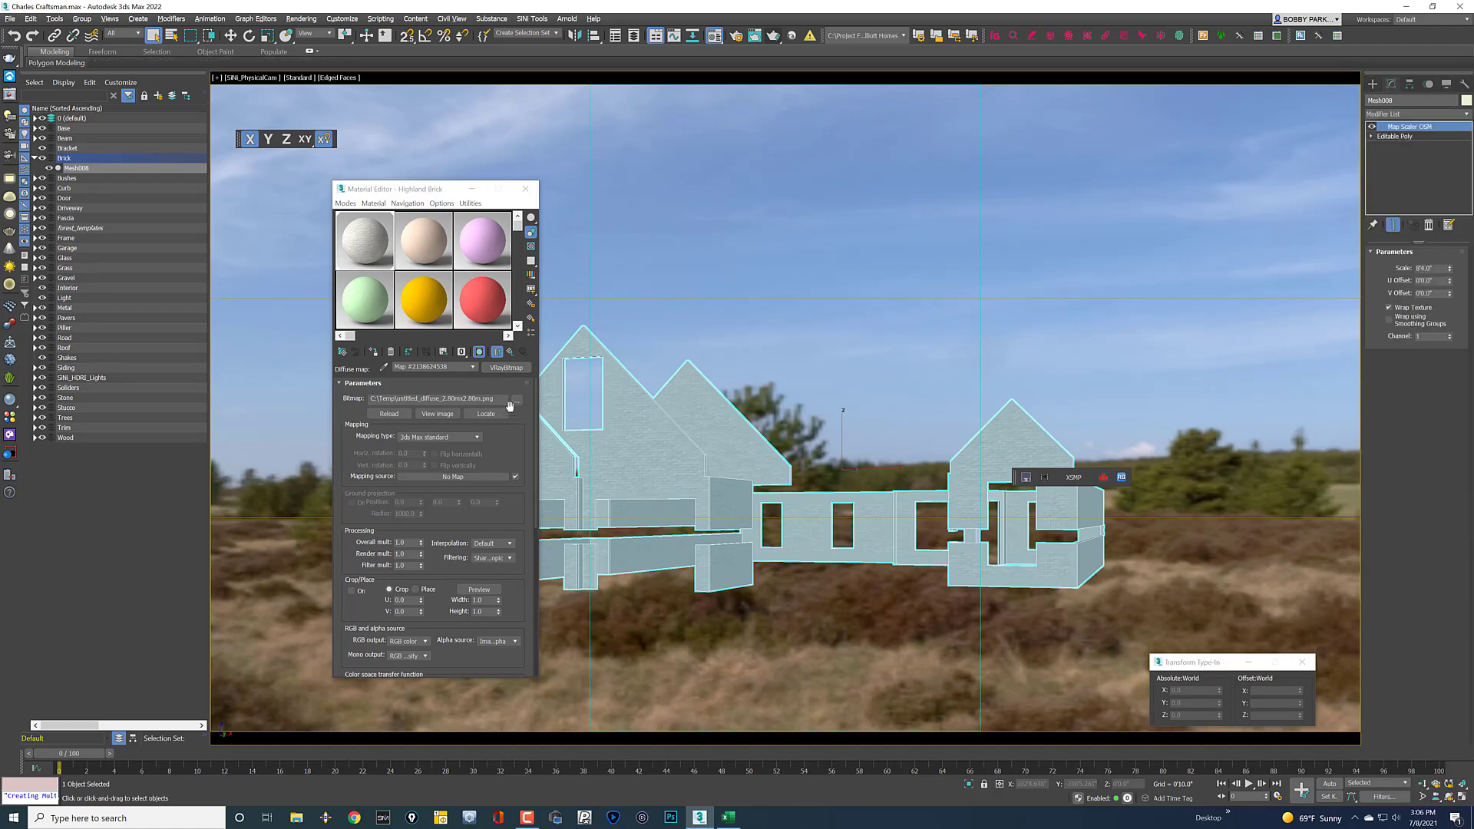
# Step: Assign a VRayBitmap with untitled_edge_2.80mx2.80m.png to the Highland Brick bump channel and close the Material Editor
pyautogui.click(475, 368)
pyautogui.click(446, 378)
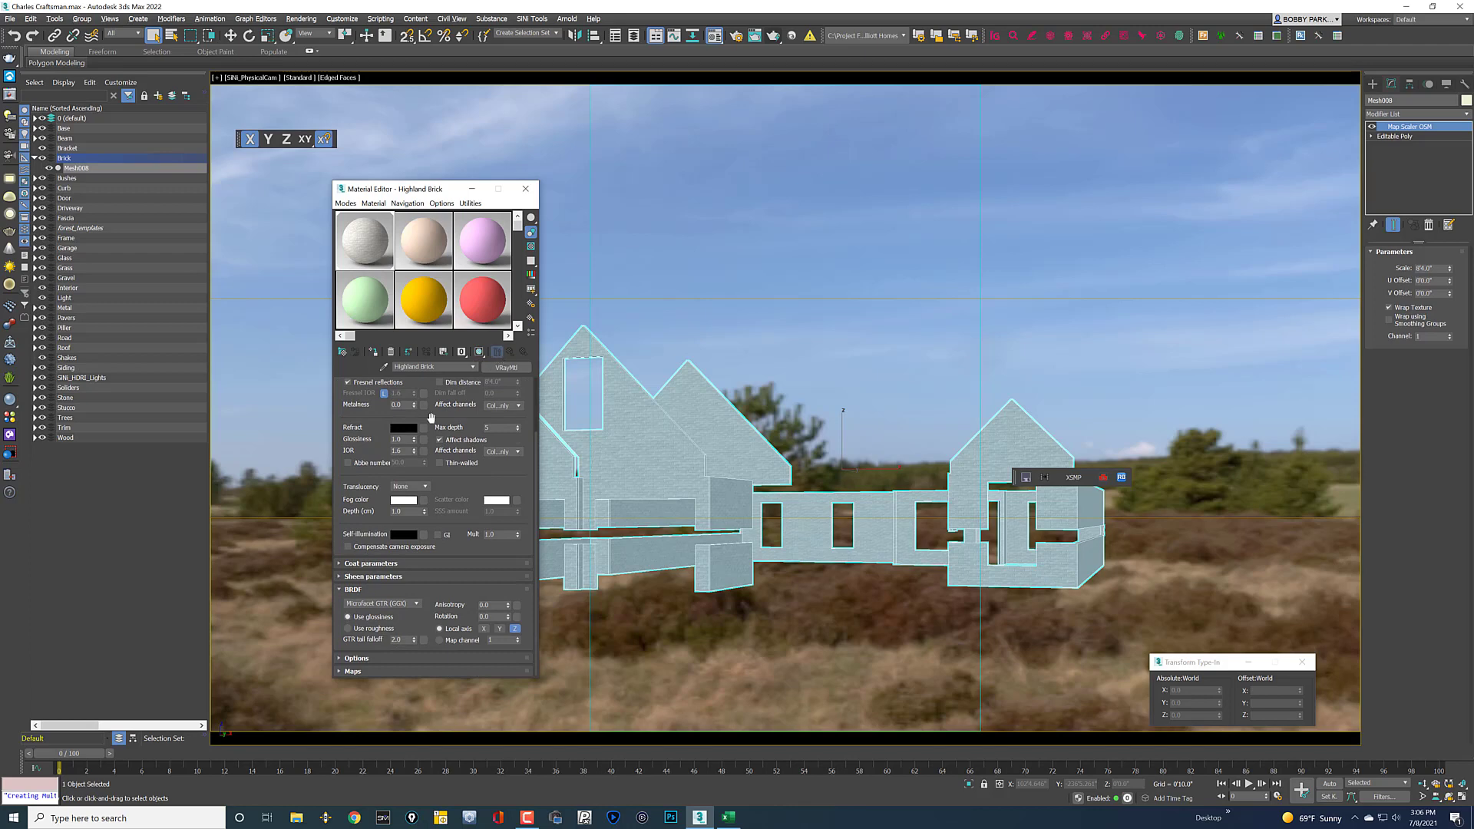
pyautogui.scroll(2, 452, 526)
pyautogui.scroll(-10, 368, 512)
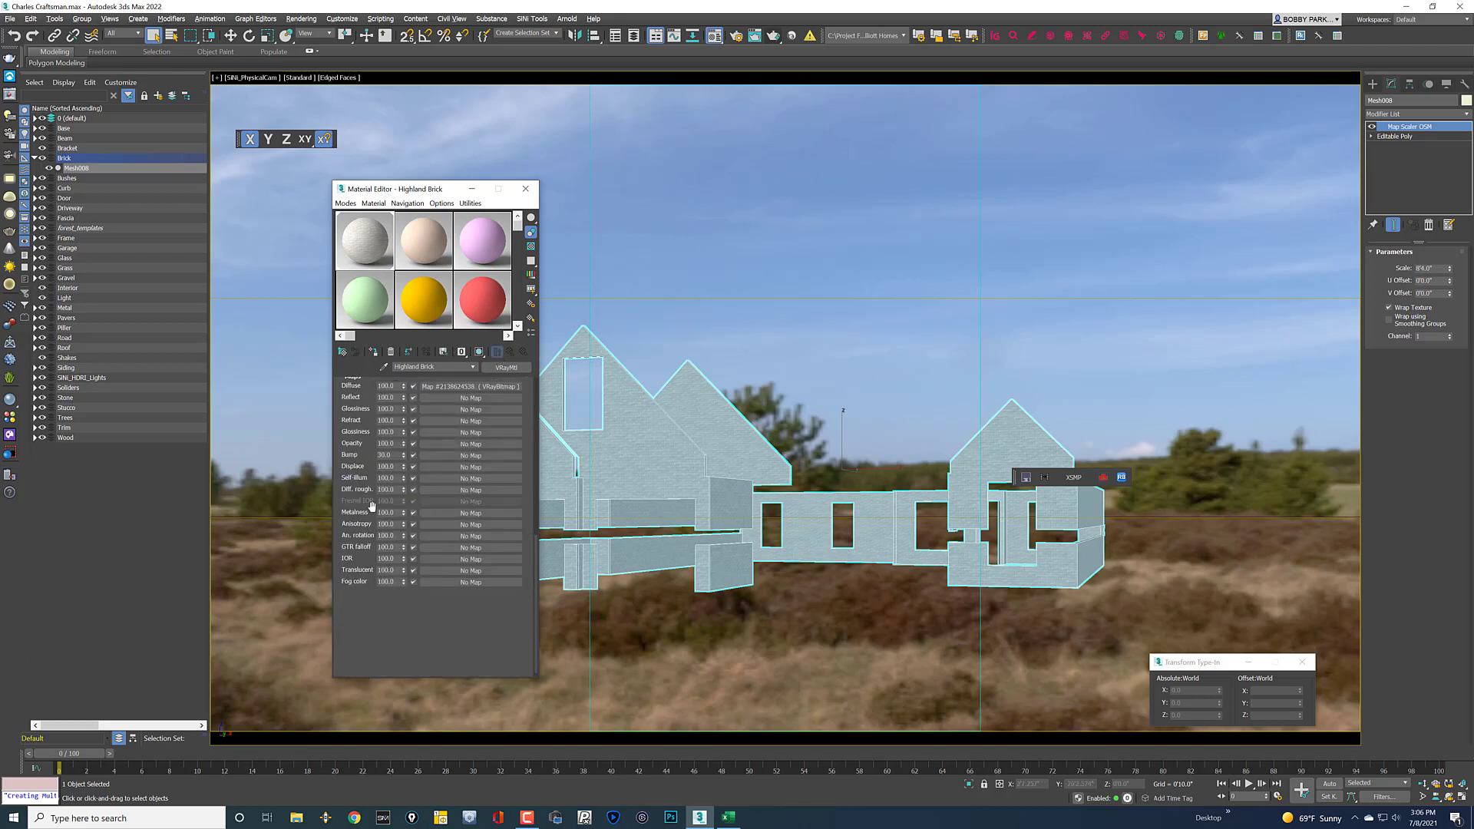
pyautogui.click(434, 455)
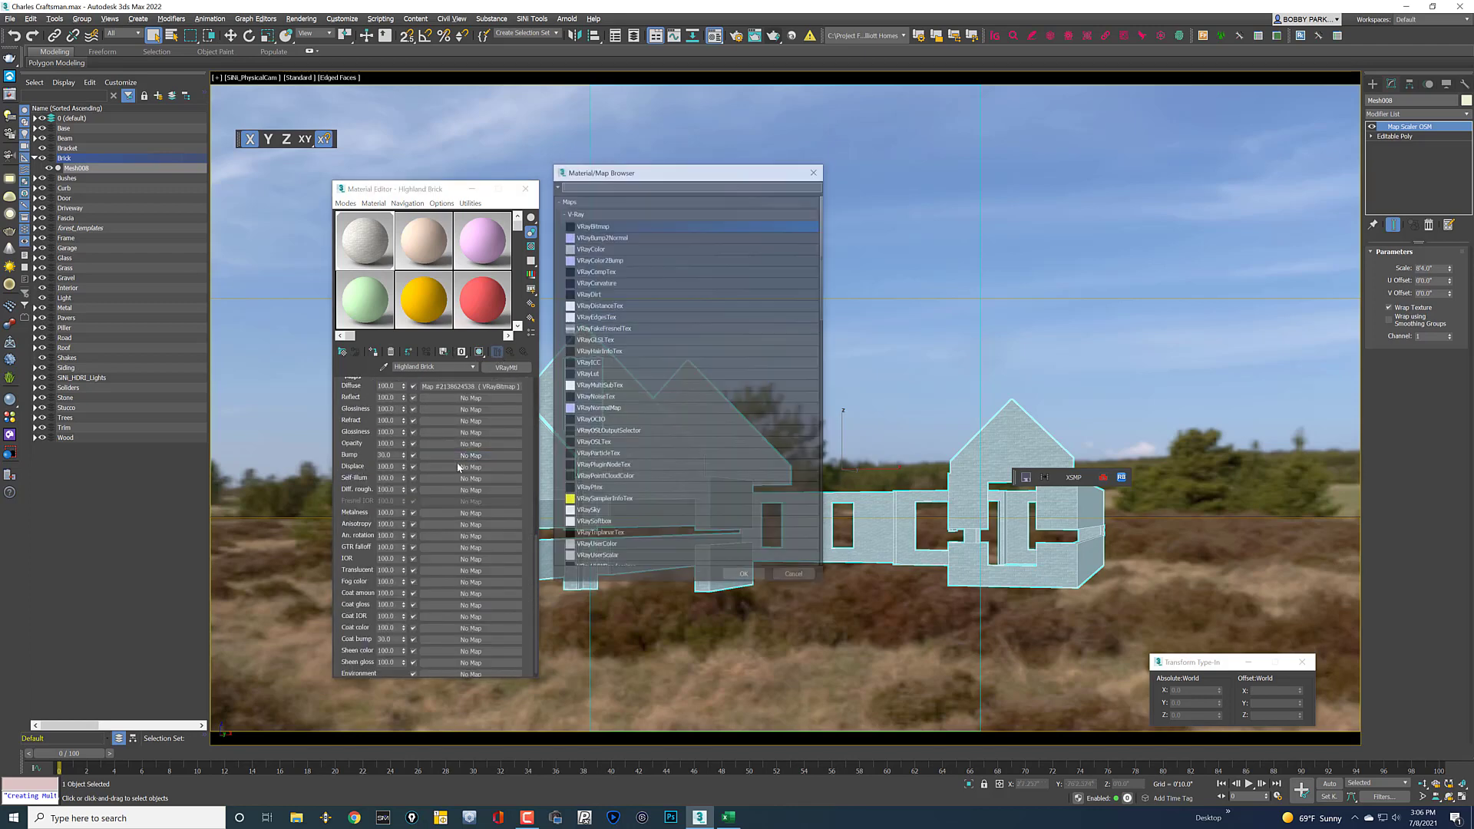
pyautogui.doubleClick(595, 225)
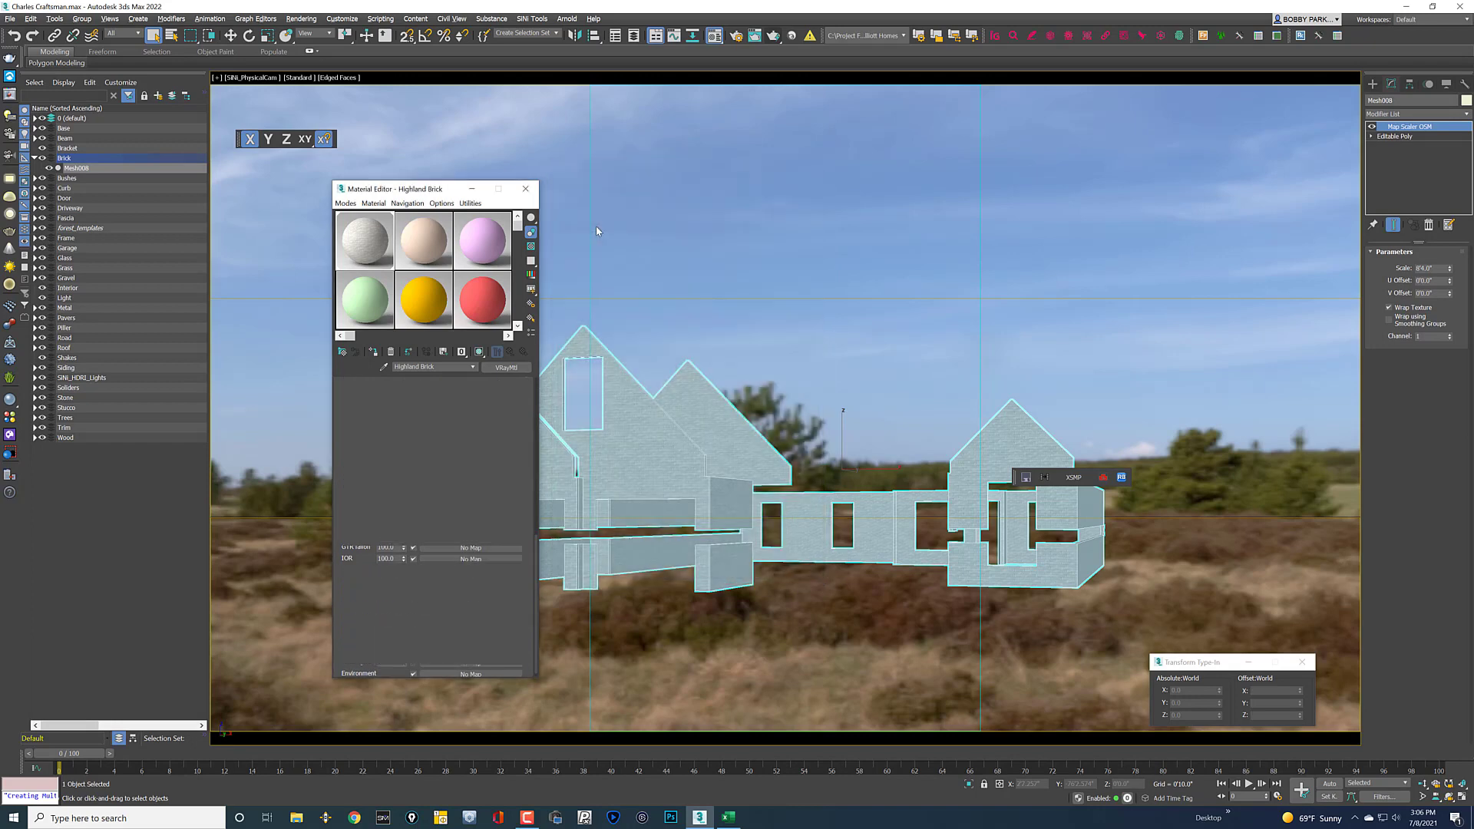
pyautogui.scroll(5, 524, 400)
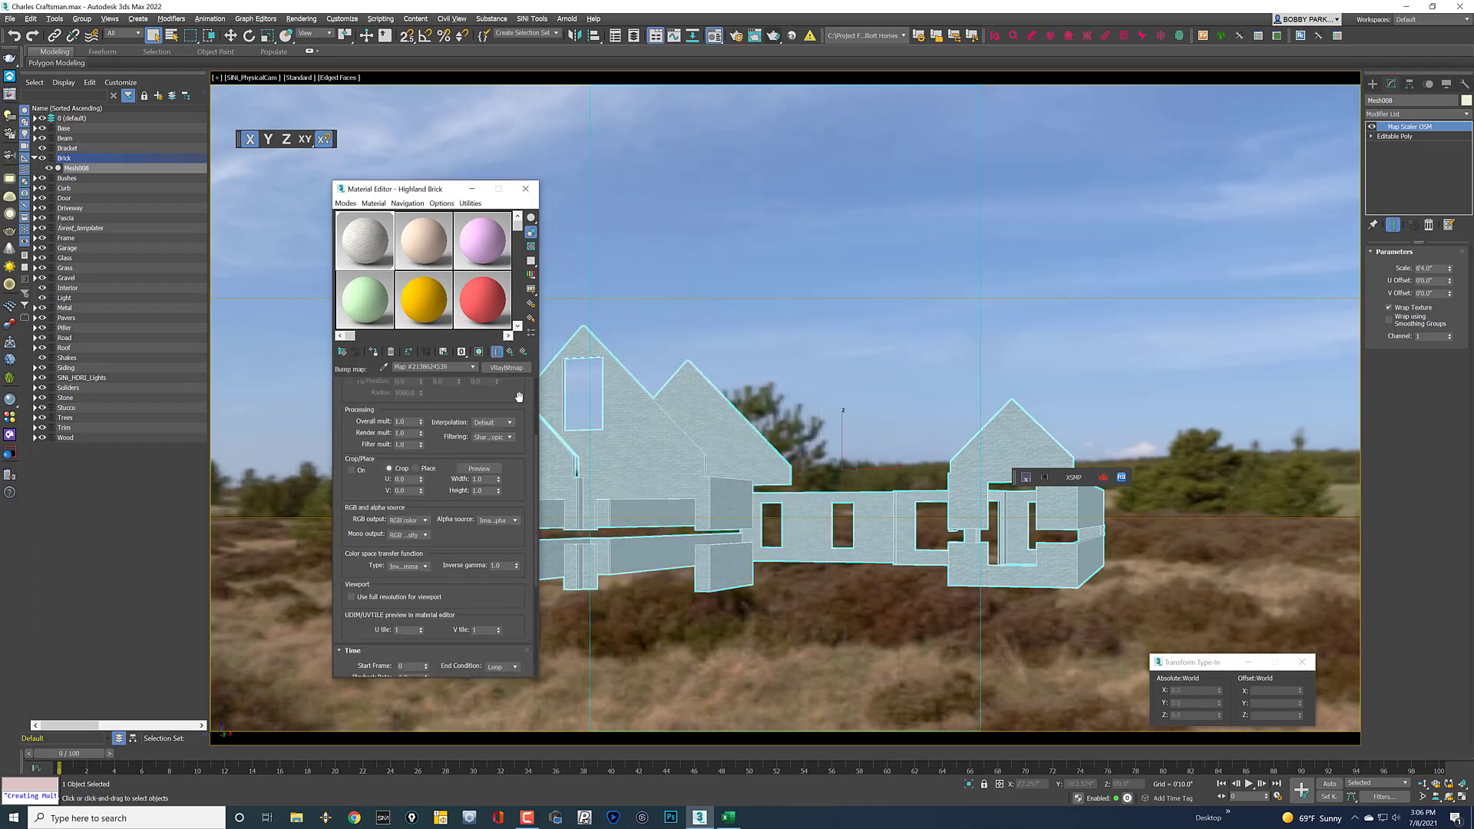
pyautogui.click(517, 379)
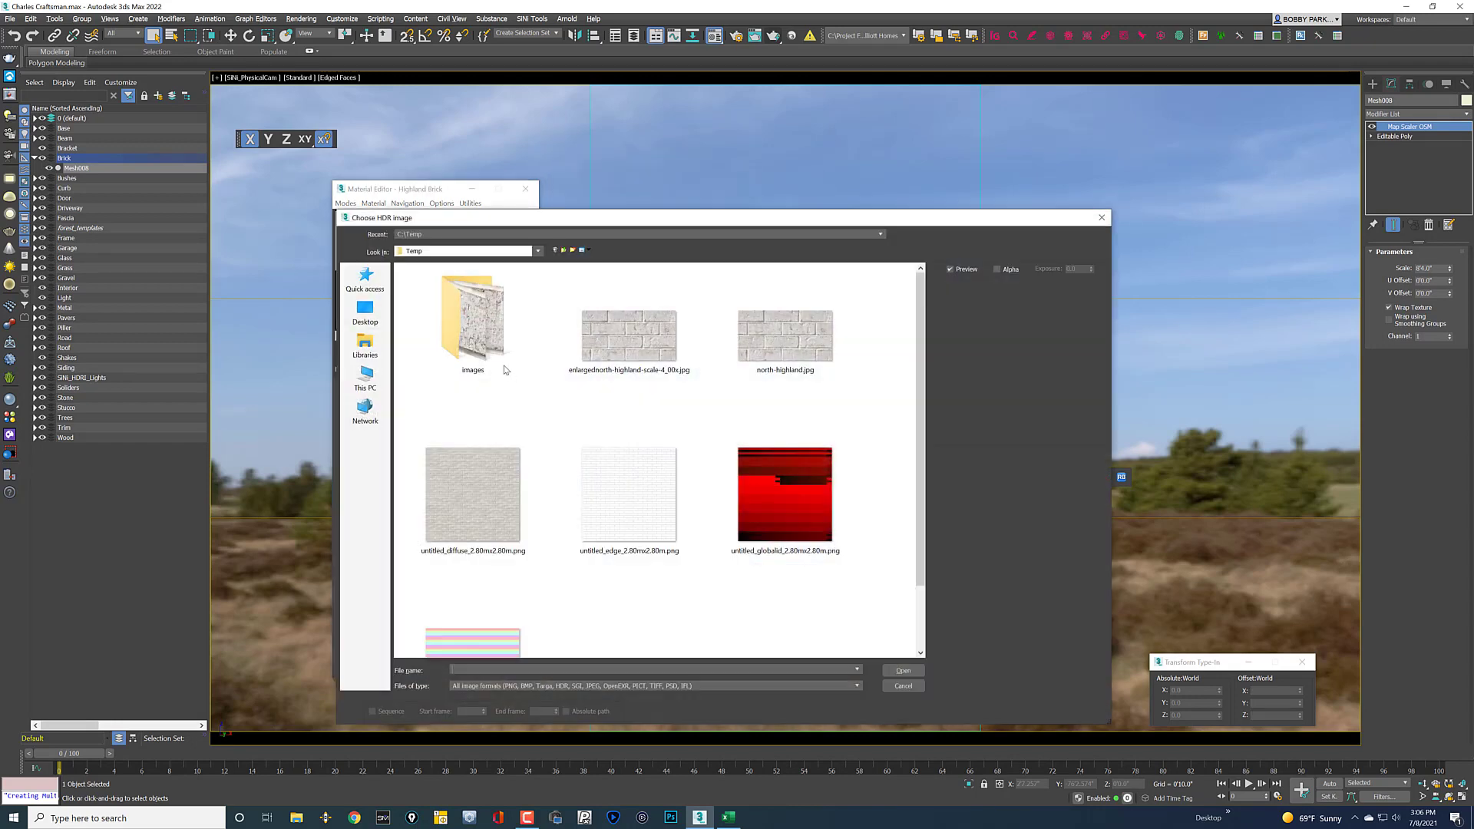
pyautogui.doubleClick(622, 506)
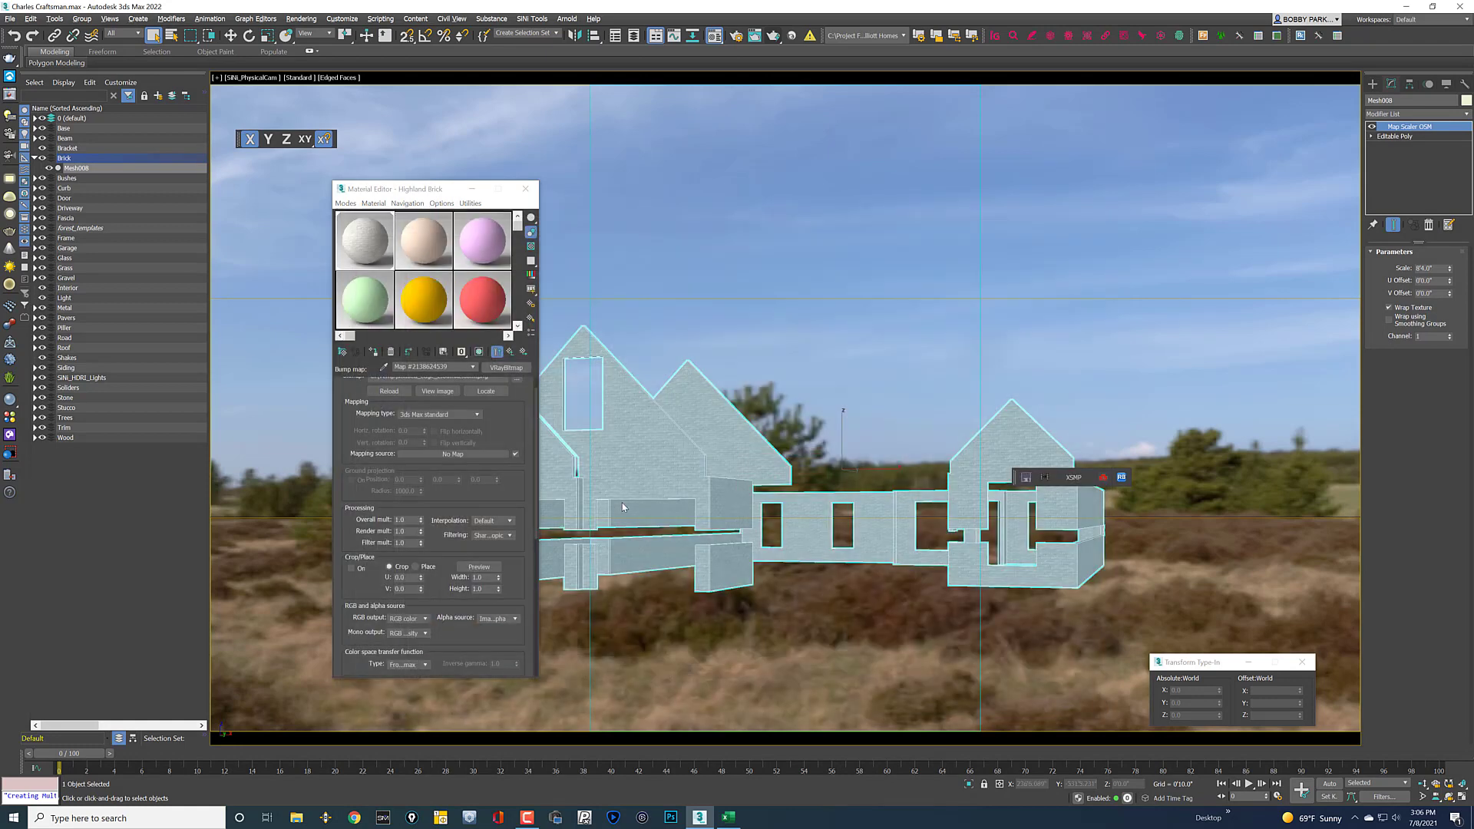
pyautogui.scroll(2, 512, 427)
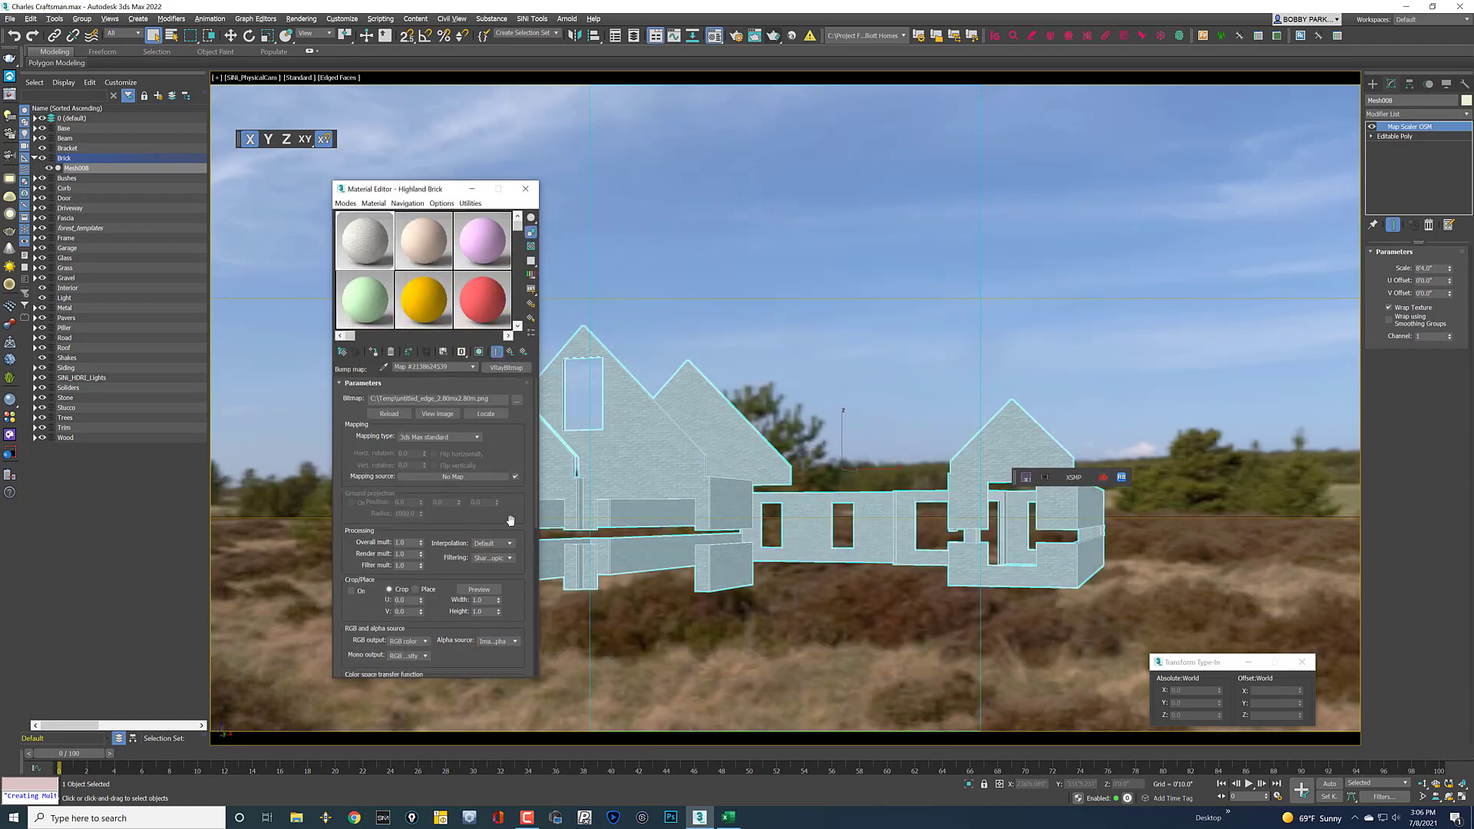
pyautogui.click(470, 367)
pyautogui.click(525, 191)
# Step: Deselect the brick mesh and examine the brick texture up close on the front gable wall from an orbited orthographic view
pyautogui.click(667, 208)
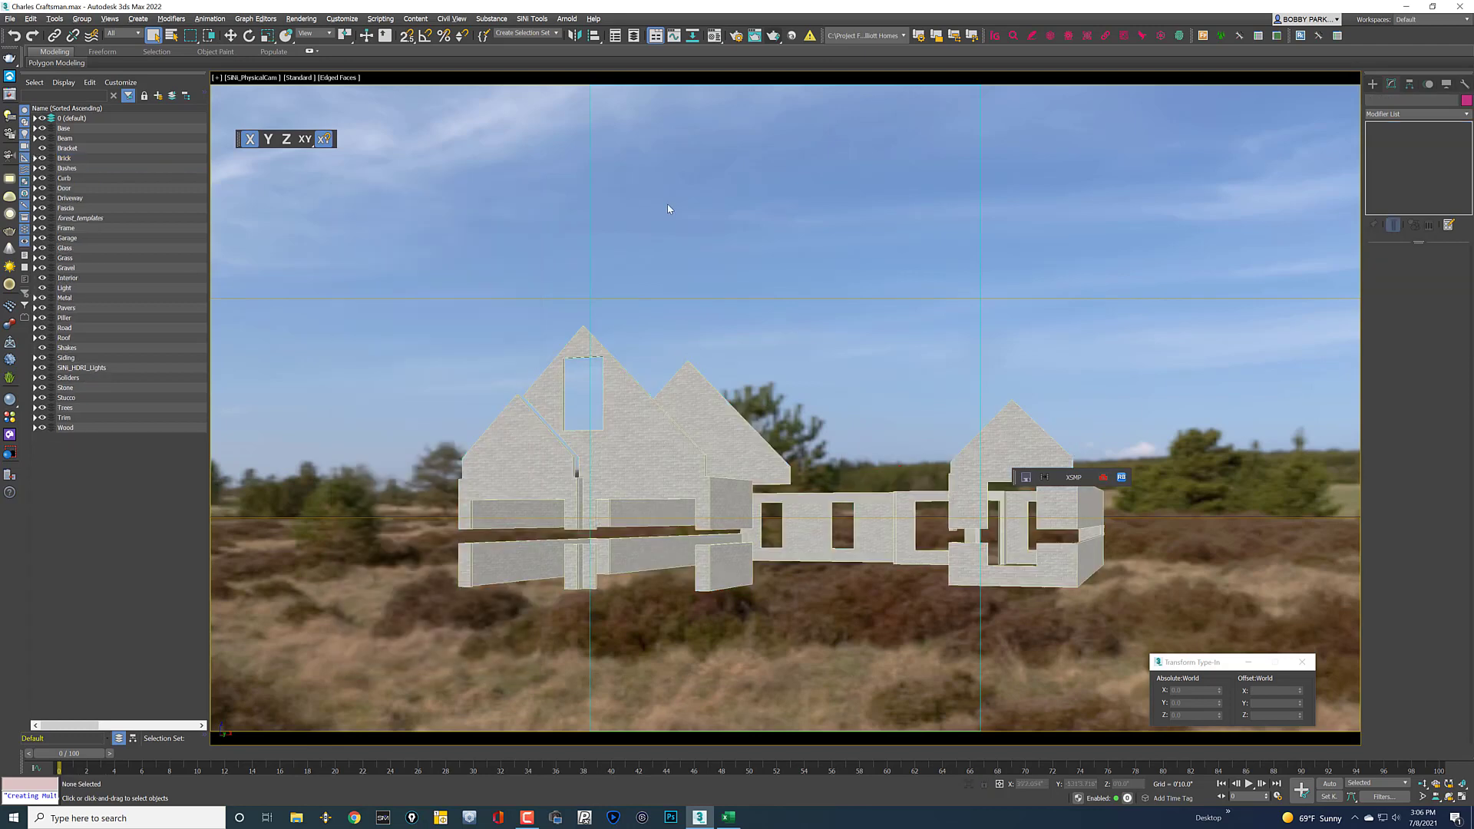
pyautogui.press('t')
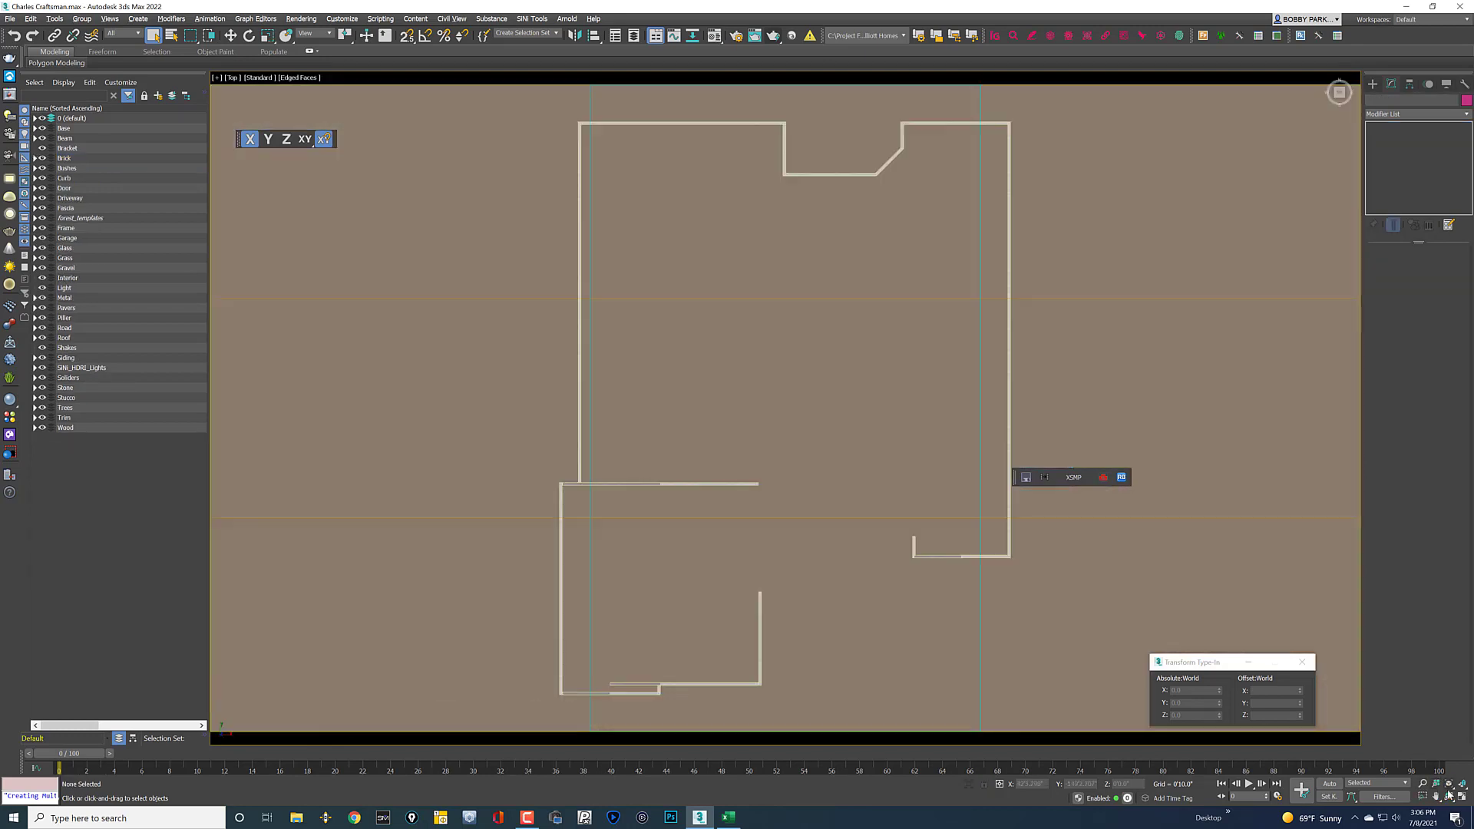
pyautogui.click(1449, 796)
pyautogui.moveTo(767, 369); pyautogui.dragTo(716, 446)
pyautogui.scroll(8, 637, 487)
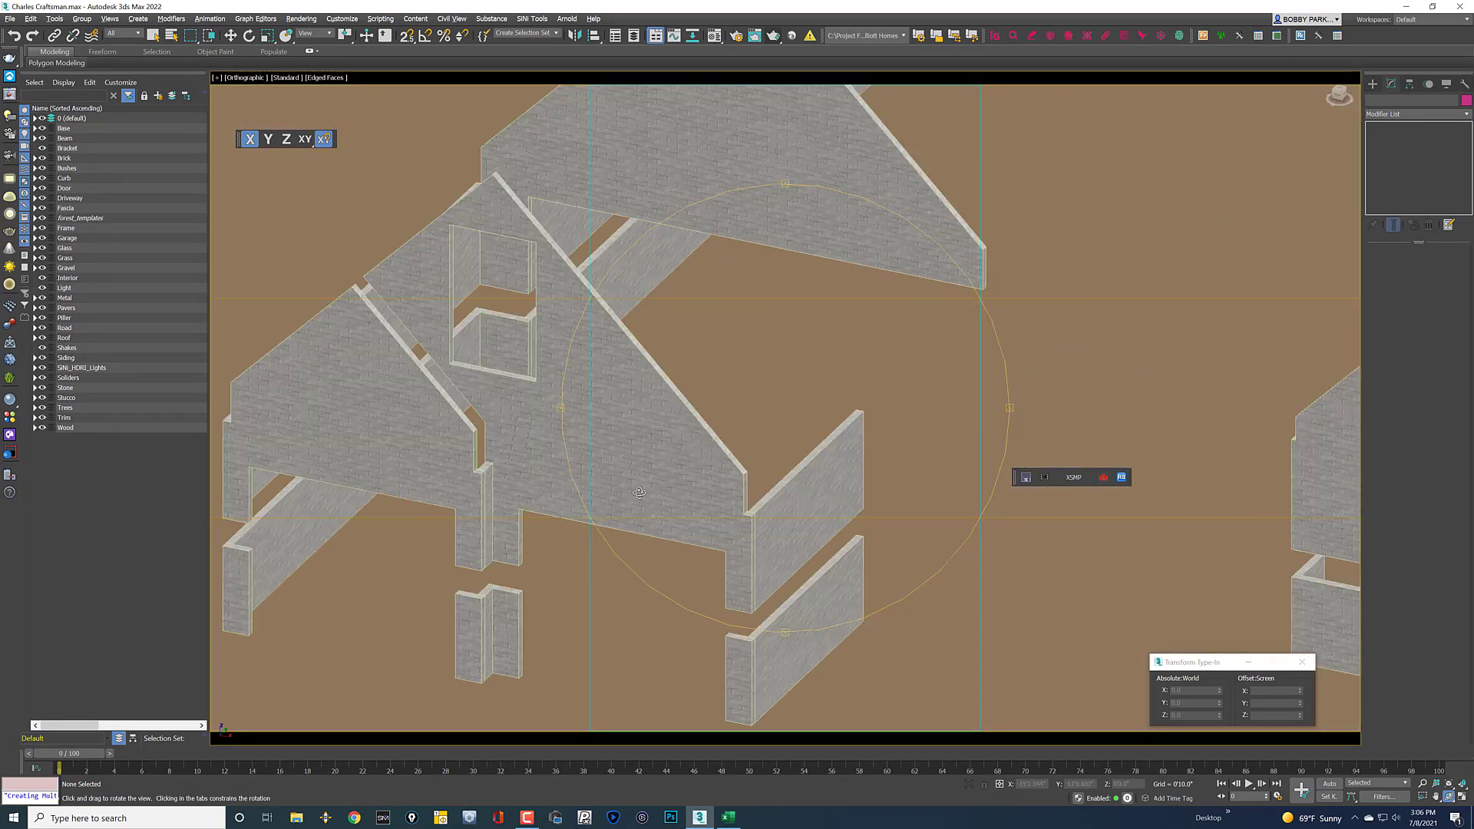
pyautogui.scroll(4, 638, 493)
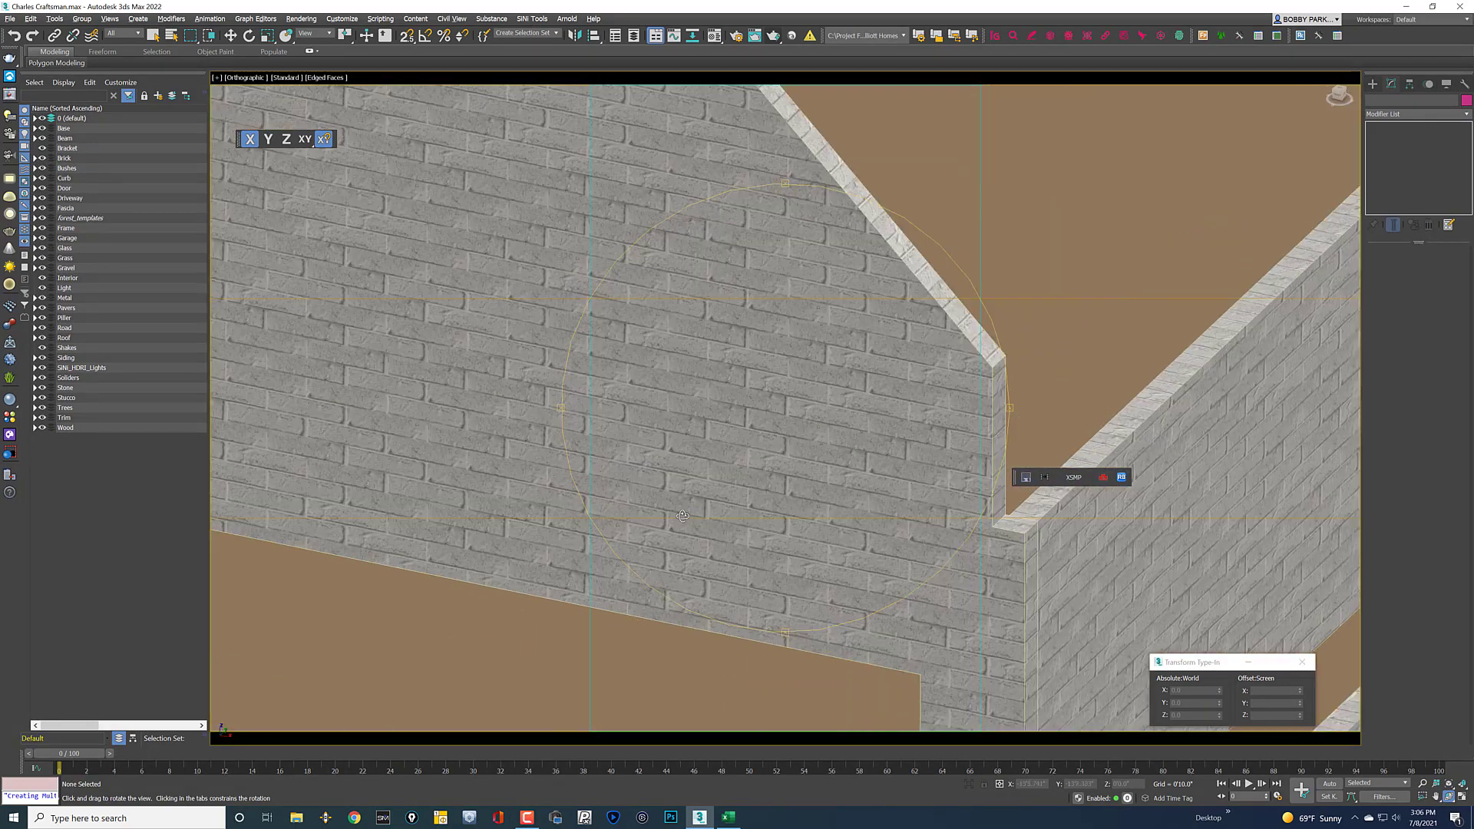
pyautogui.press('q')
# Step: Gauge the brick size by drawing an AutoGrid box about 9.8 by 2.4 inches over one brick on the gable wall, and delete it
pyautogui.click(639, 492)
pyautogui.click(1372, 85)
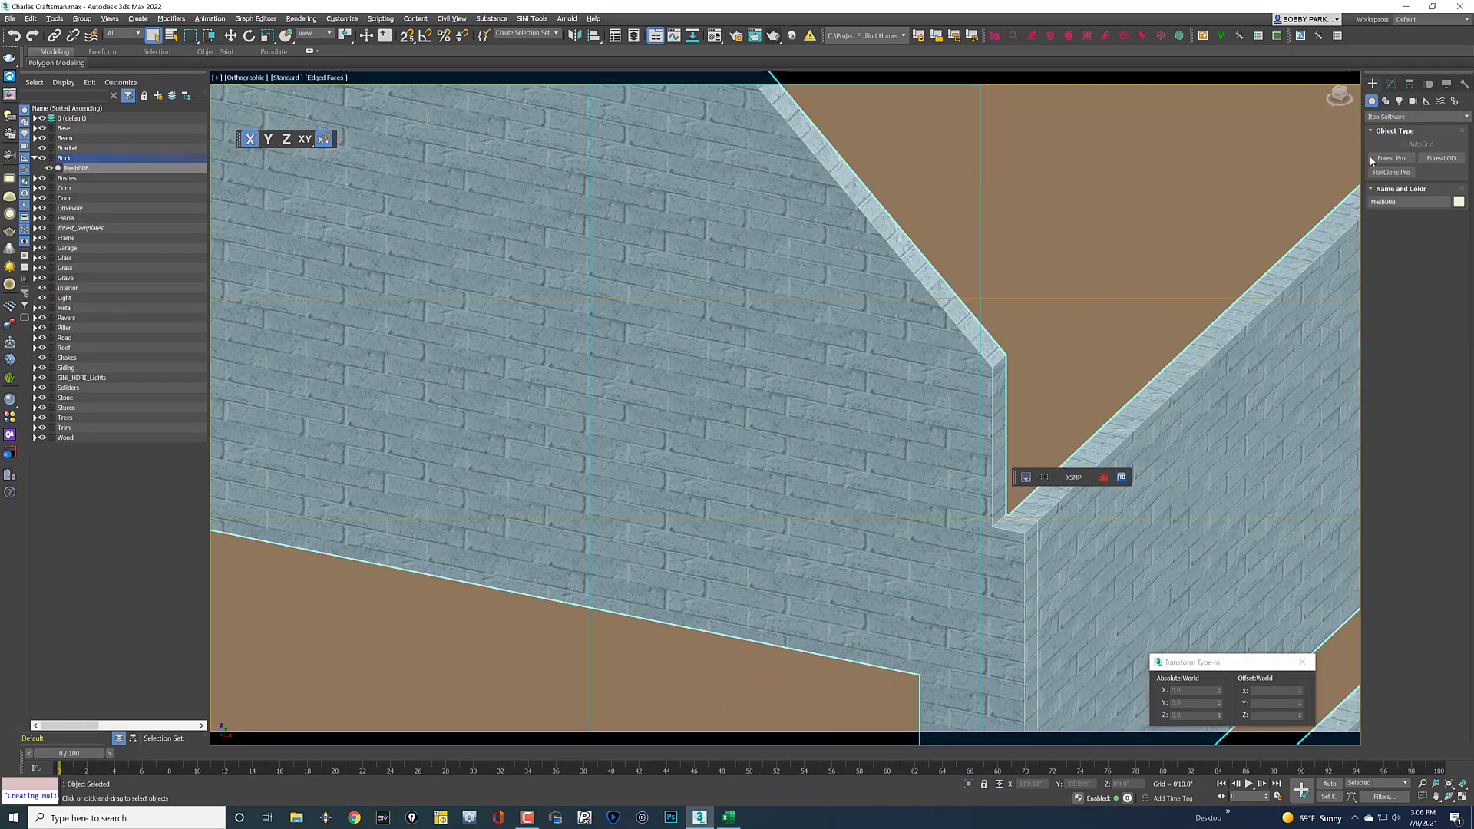
pyautogui.click(1416, 116)
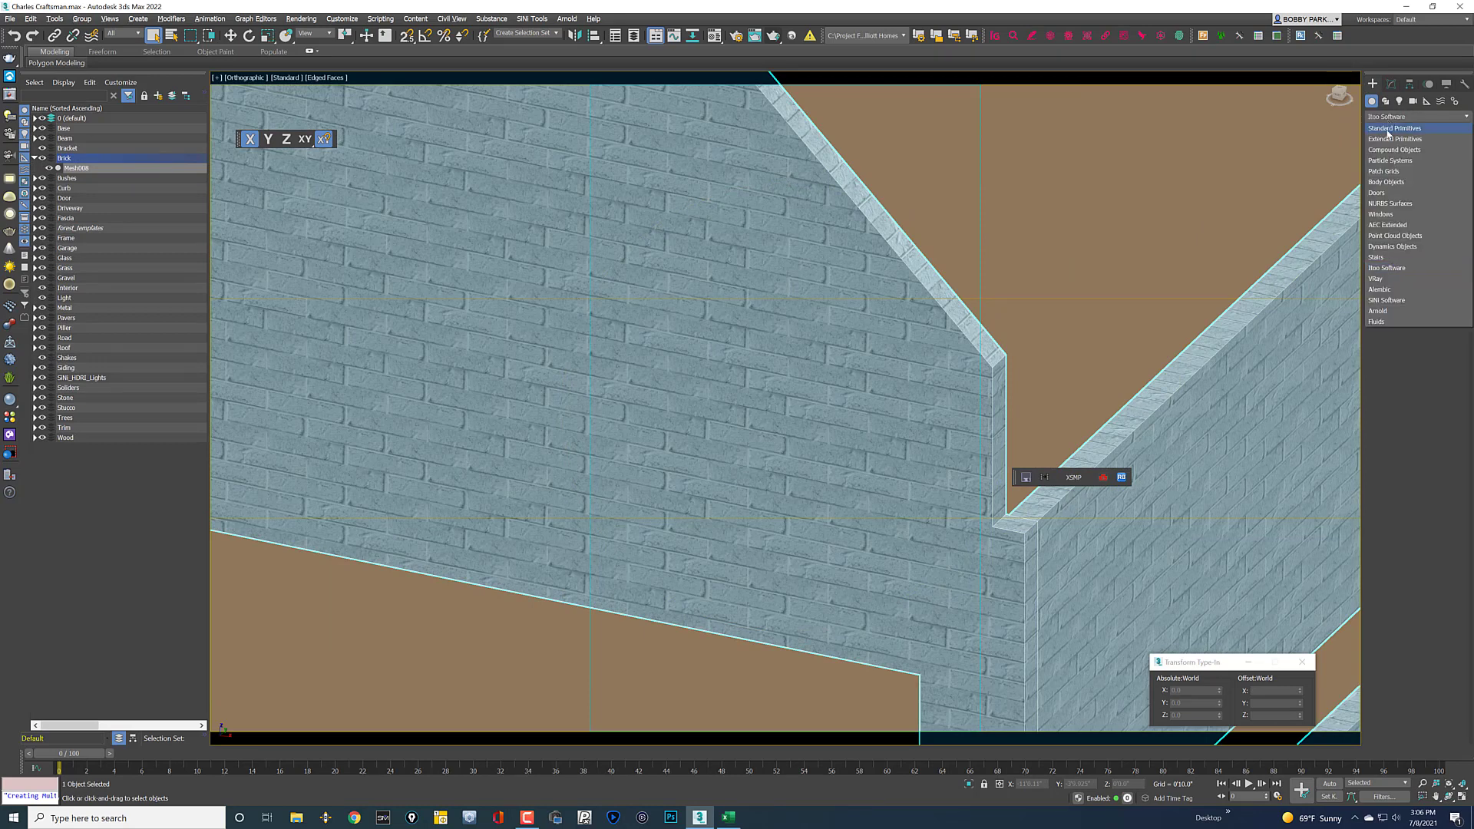
pyautogui.click(1405, 125)
pyautogui.click(1390, 157)
pyautogui.click(1402, 143)
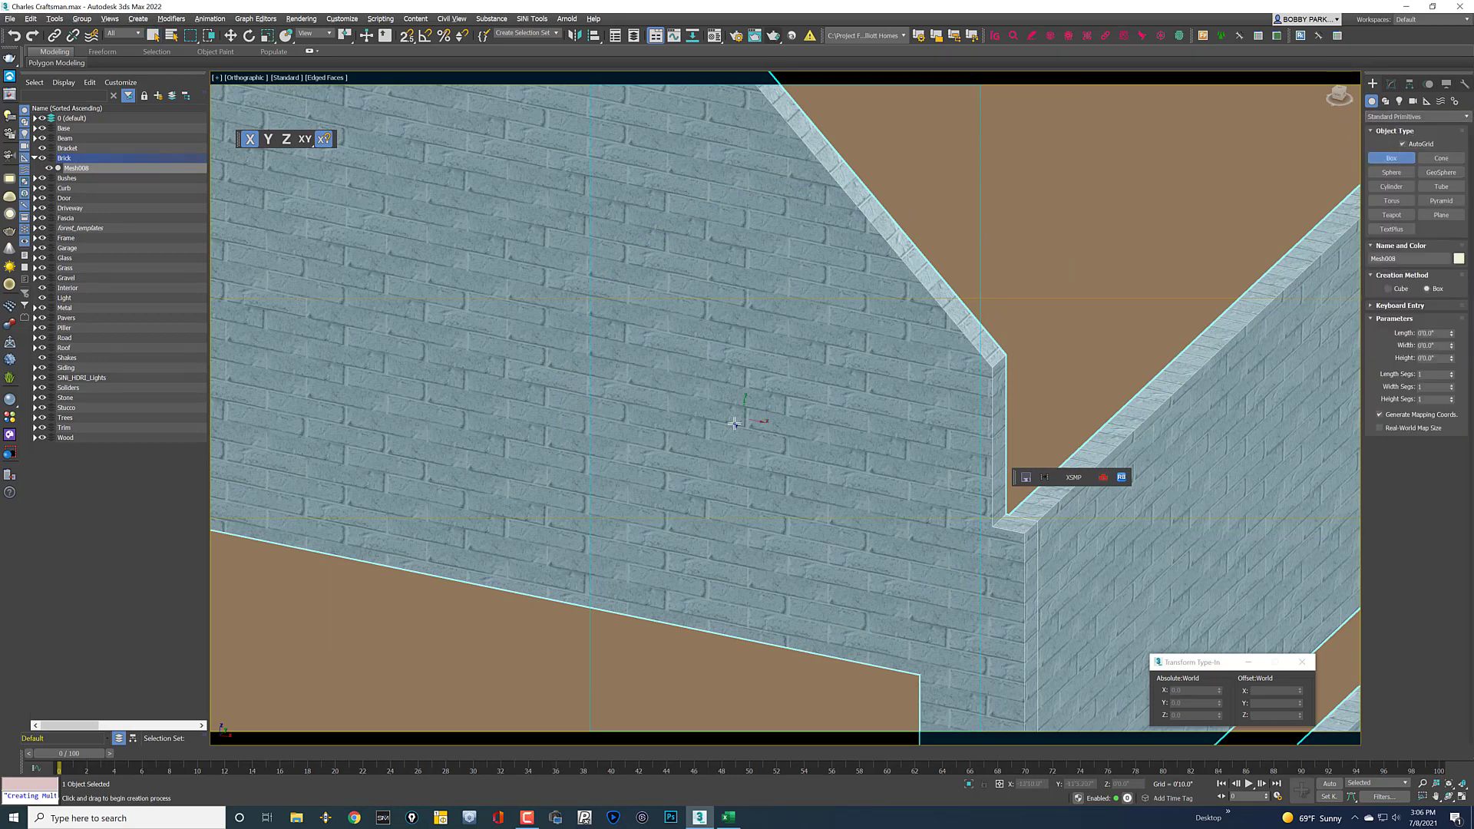
pyautogui.moveTo(706, 424); pyautogui.dragTo(784, 456)
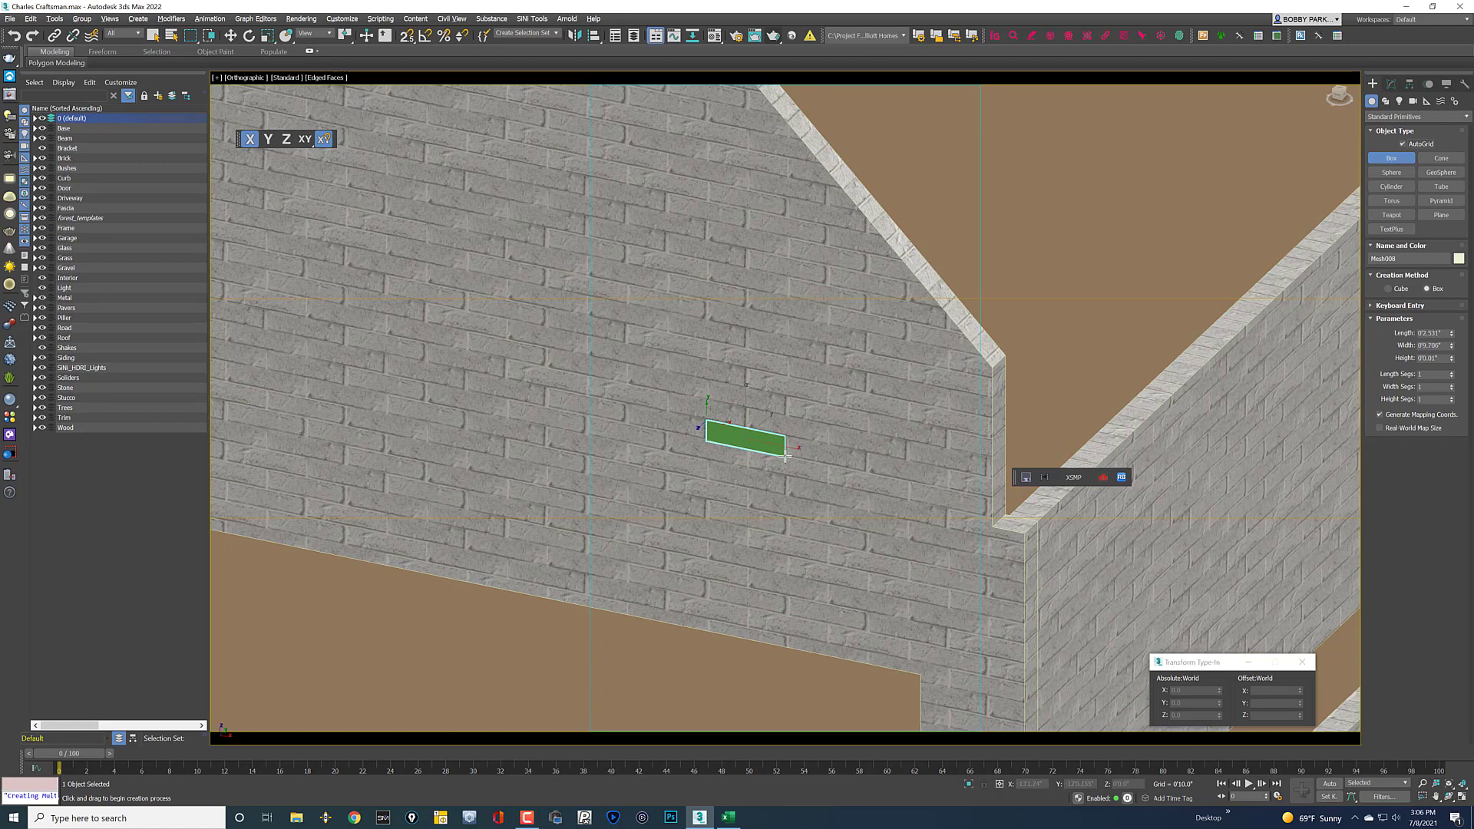
pyautogui.click(771, 459)
pyautogui.click(767, 467)
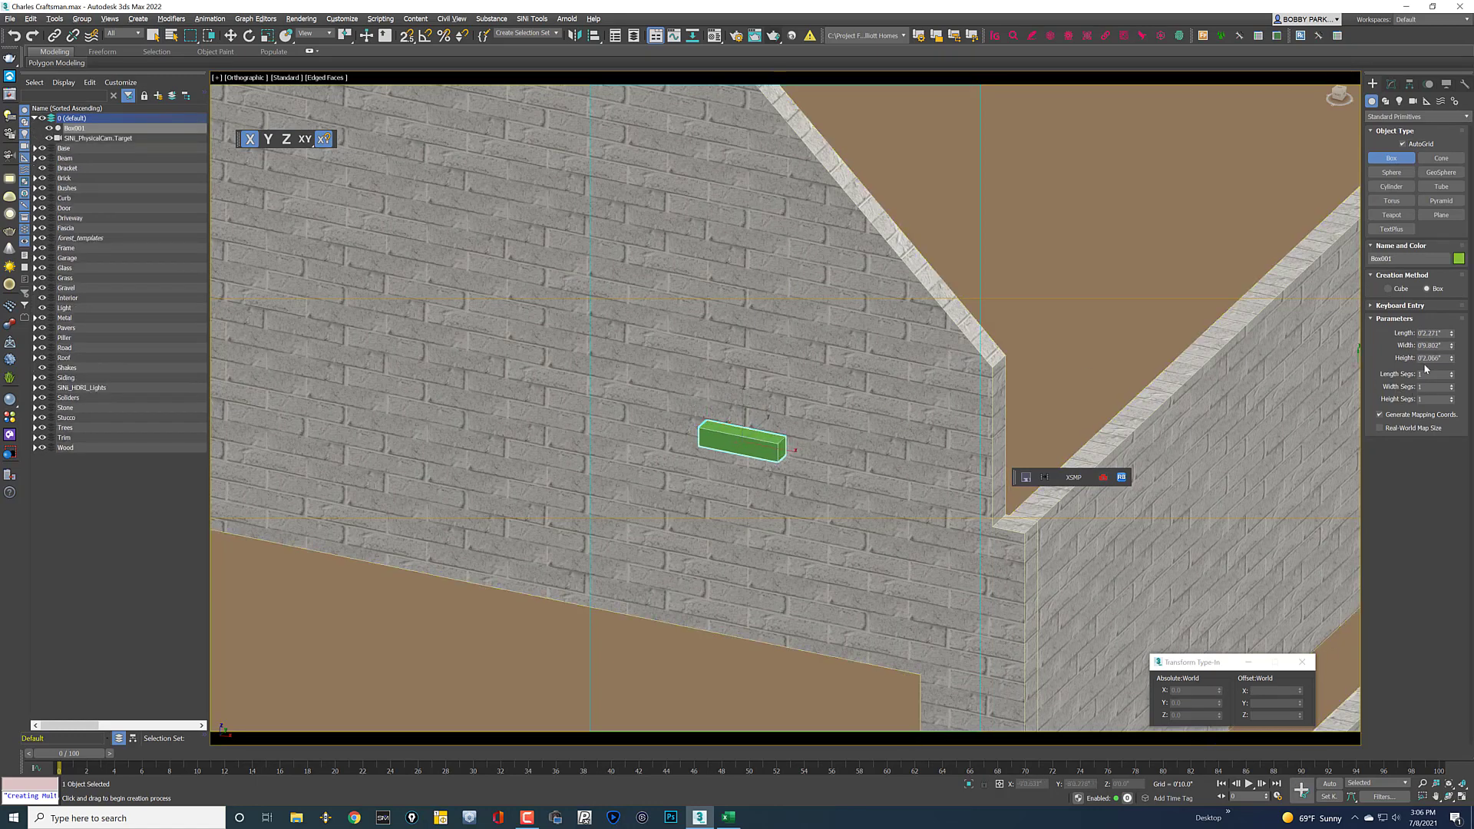
pyautogui.moveTo(1450, 360); pyautogui.dragTo(1451, 358)
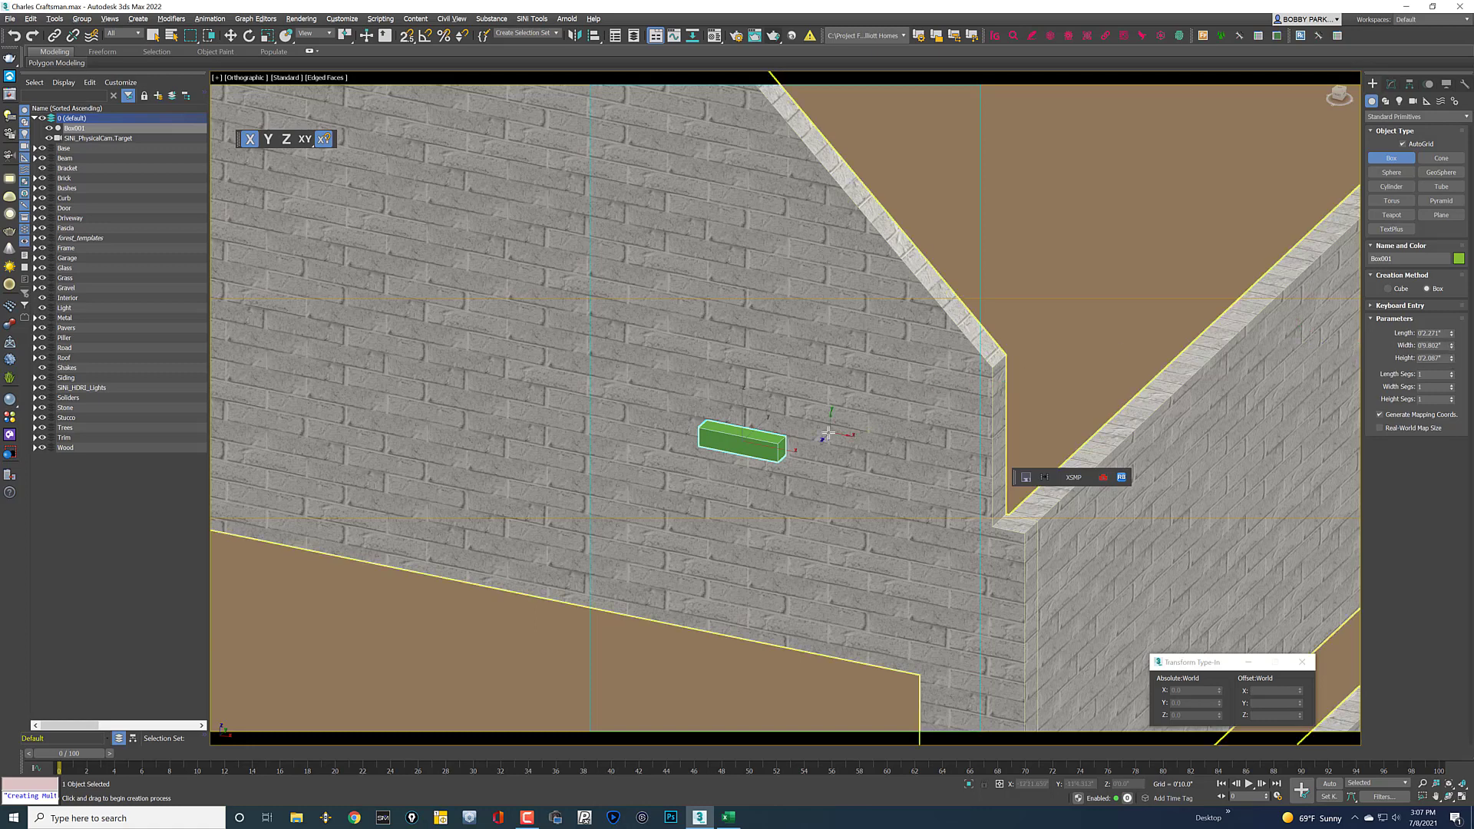
pyautogui.press('Delete')
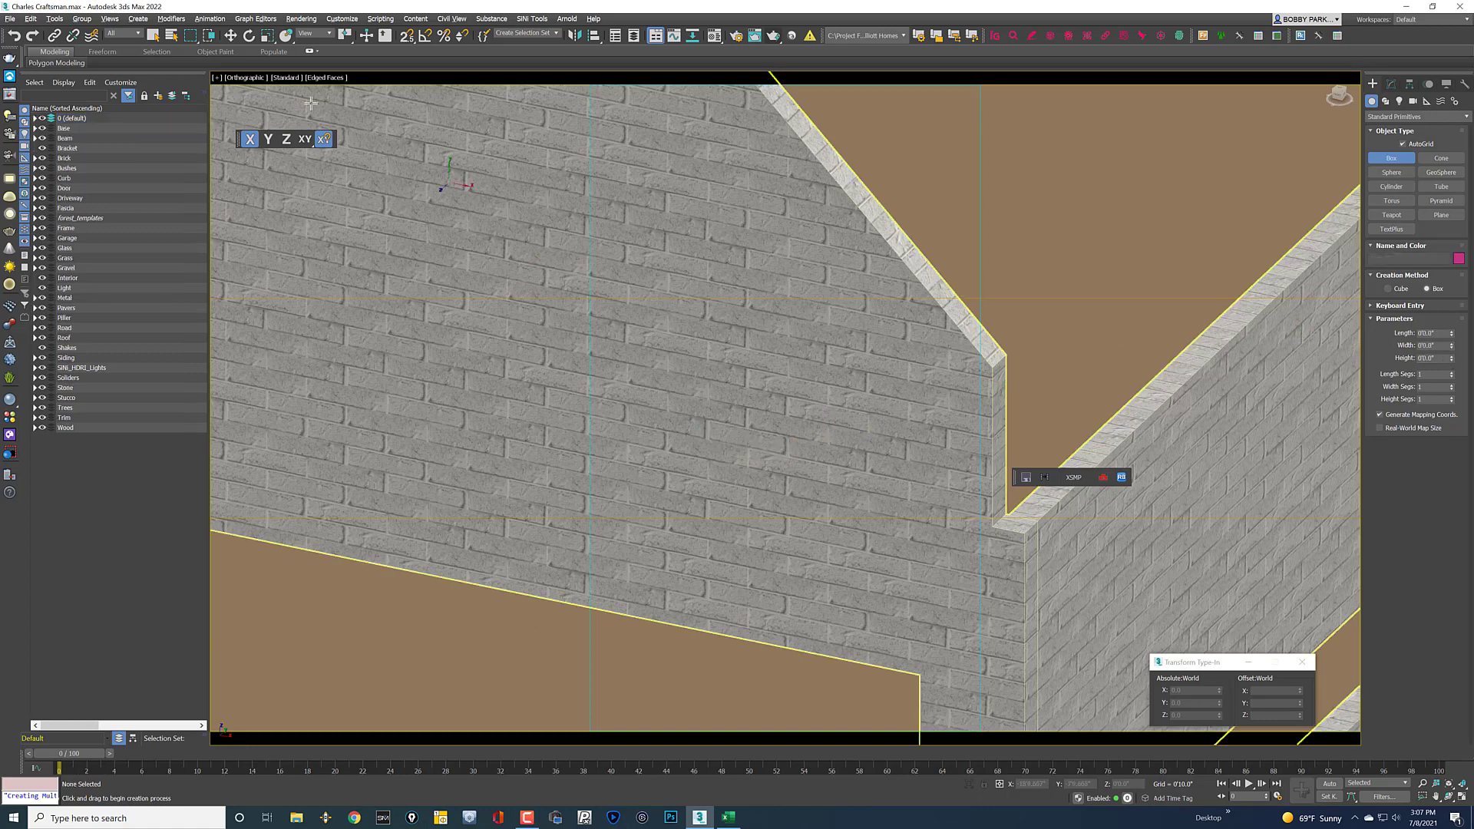
pyautogui.click(153, 35)
# Step: Unhide all objects in the scene and return to the physical camera view of the house
pyautogui.click(1446, 84)
pyautogui.click(1436, 435)
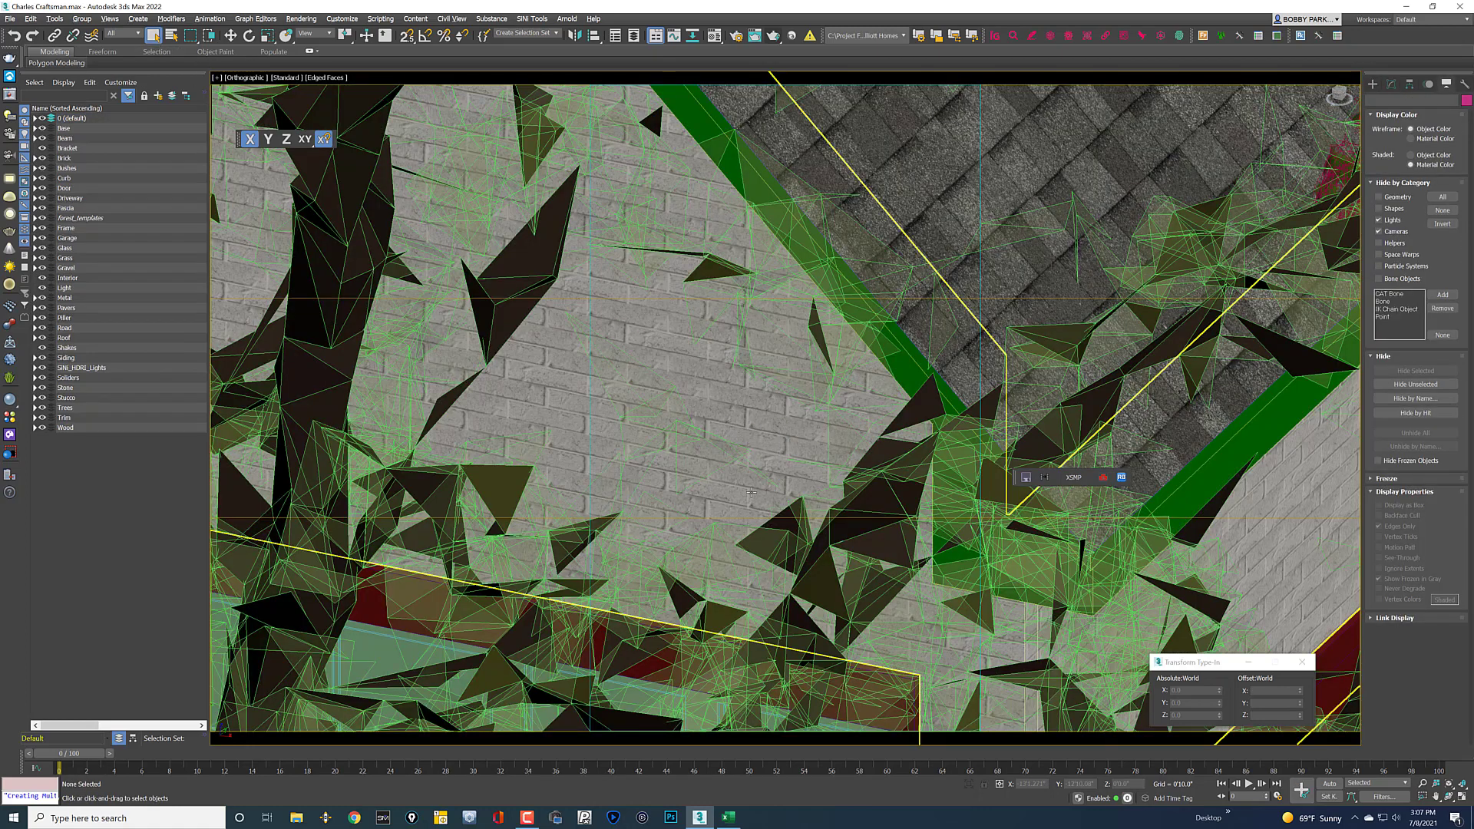
pyautogui.press('c')
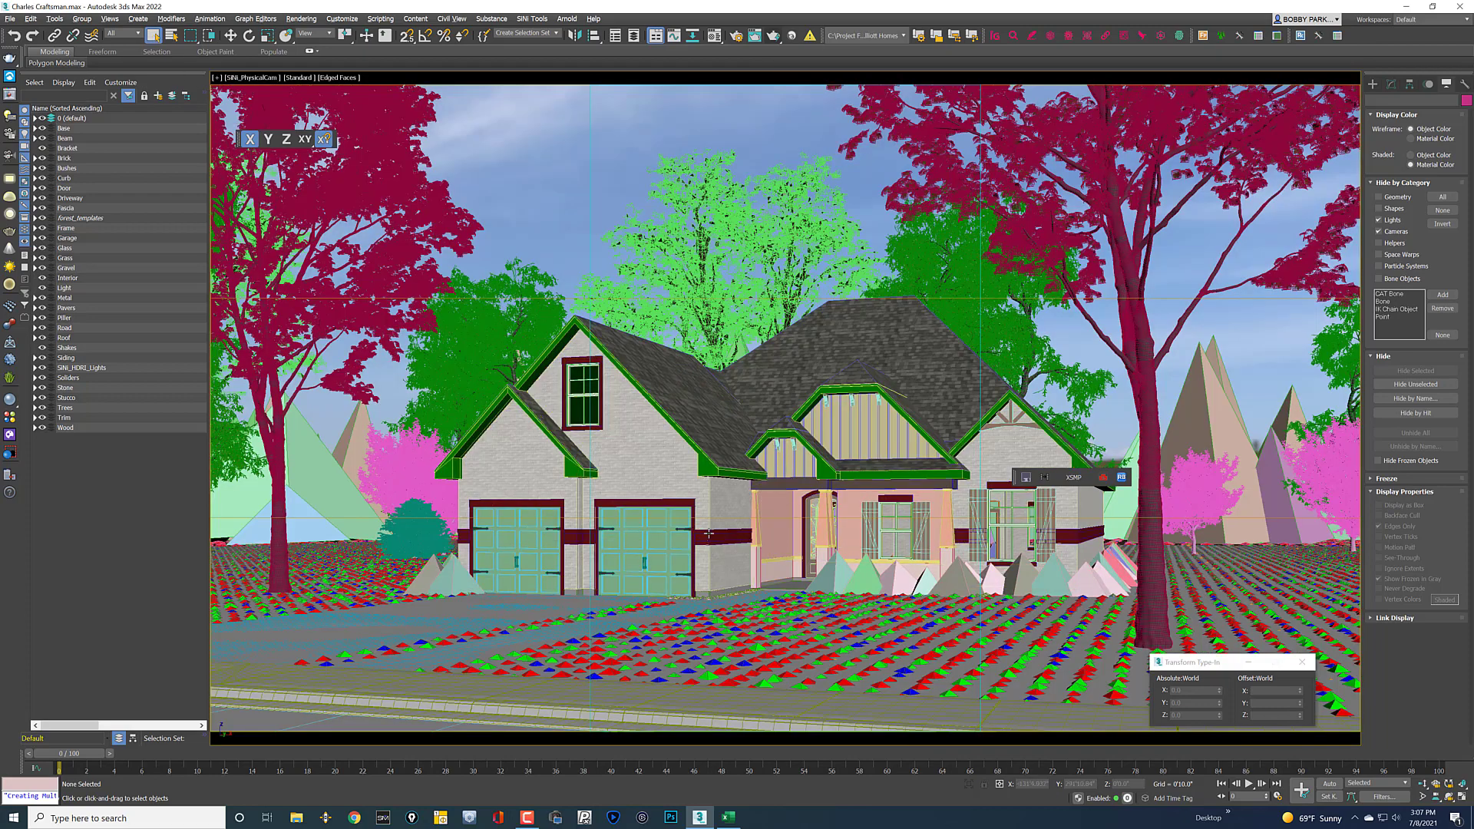
# Step: Isolate the soldier-course mesh around the doors and windows by hiding all unselected objects, check its modifier stack, and deselect it
pyautogui.click(902, 501)
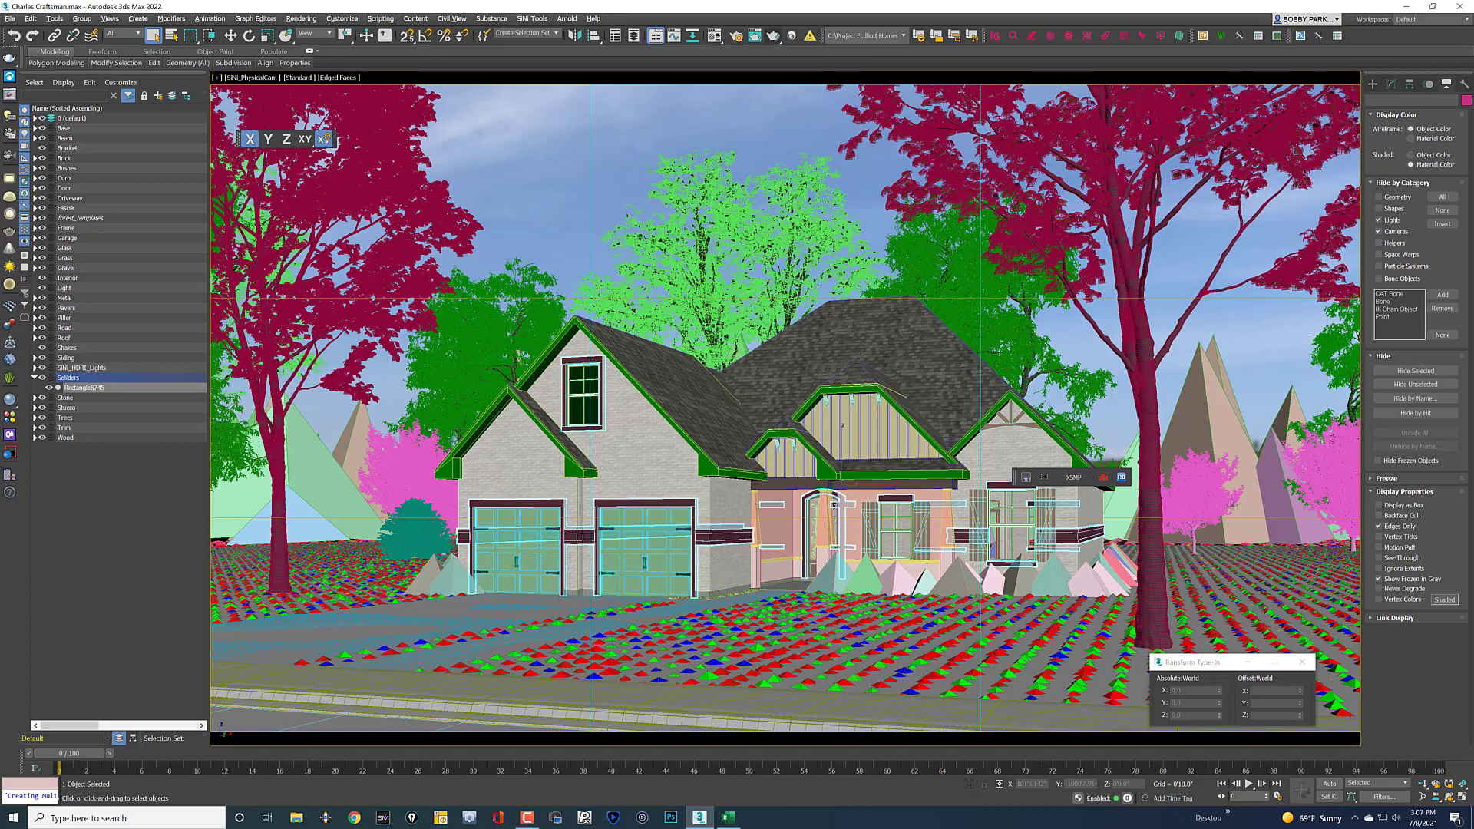
pyautogui.click(1415, 385)
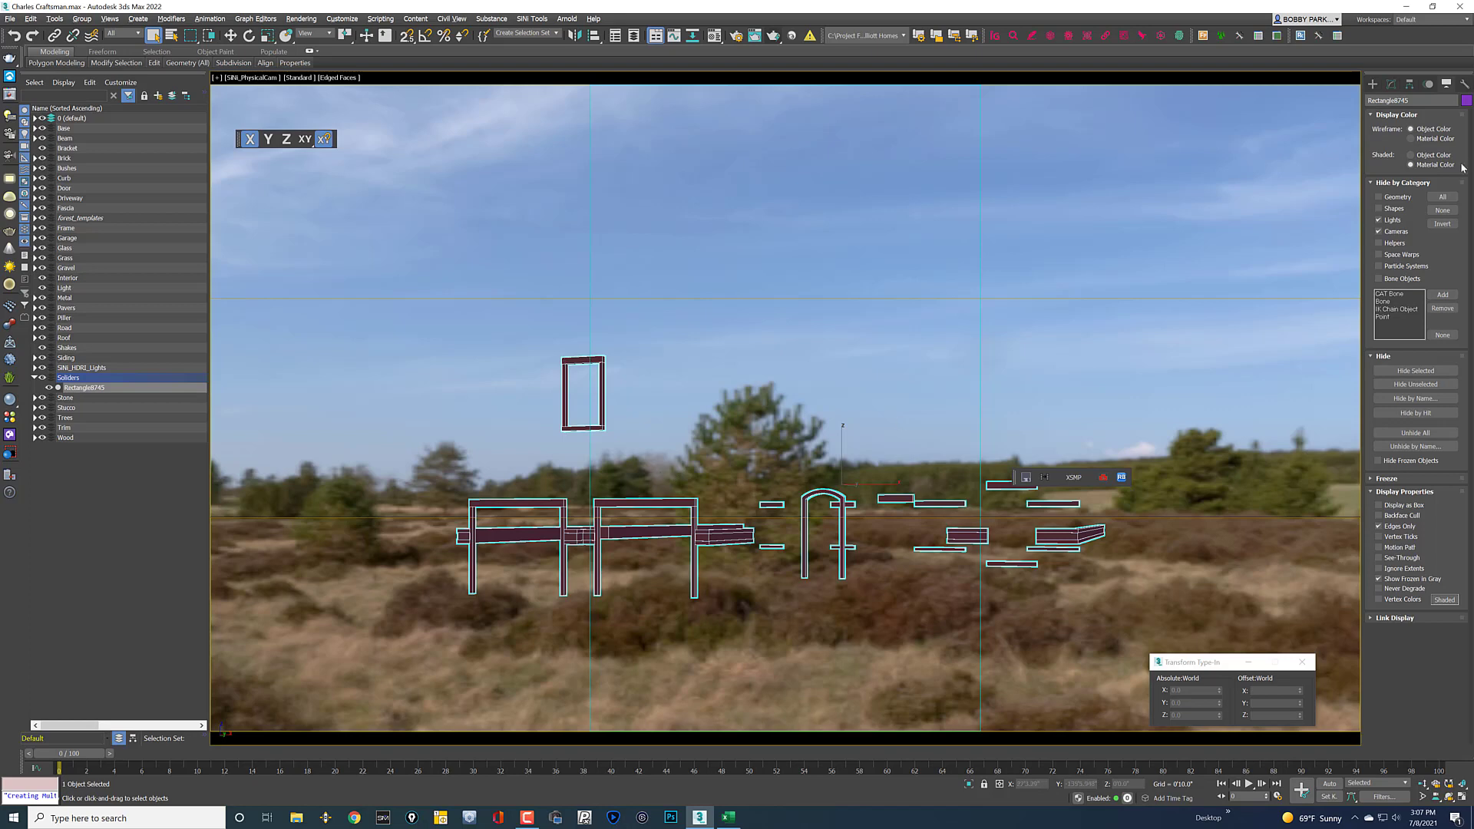
pyautogui.click(1390, 84)
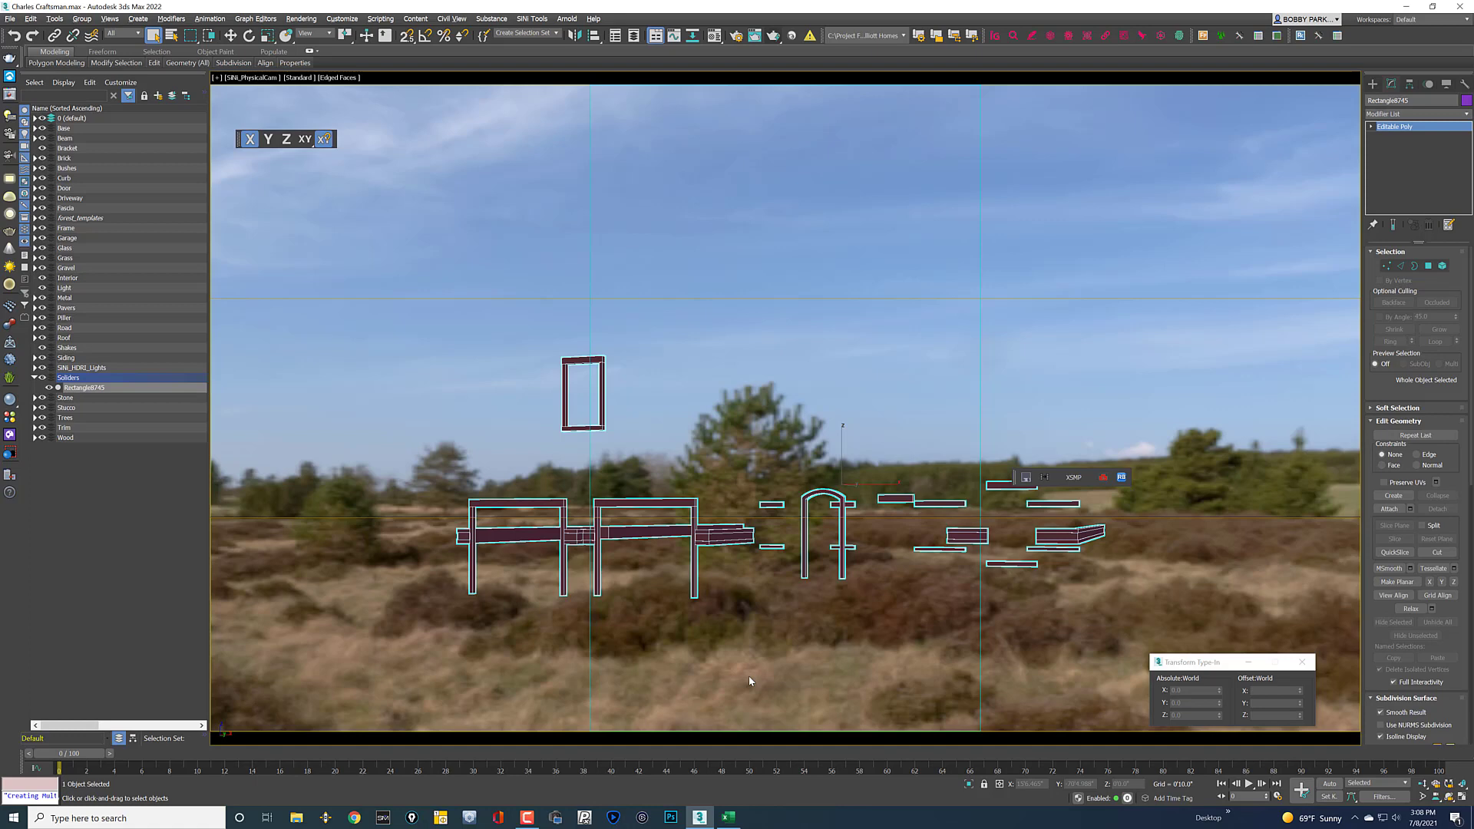
pyautogui.click(731, 269)
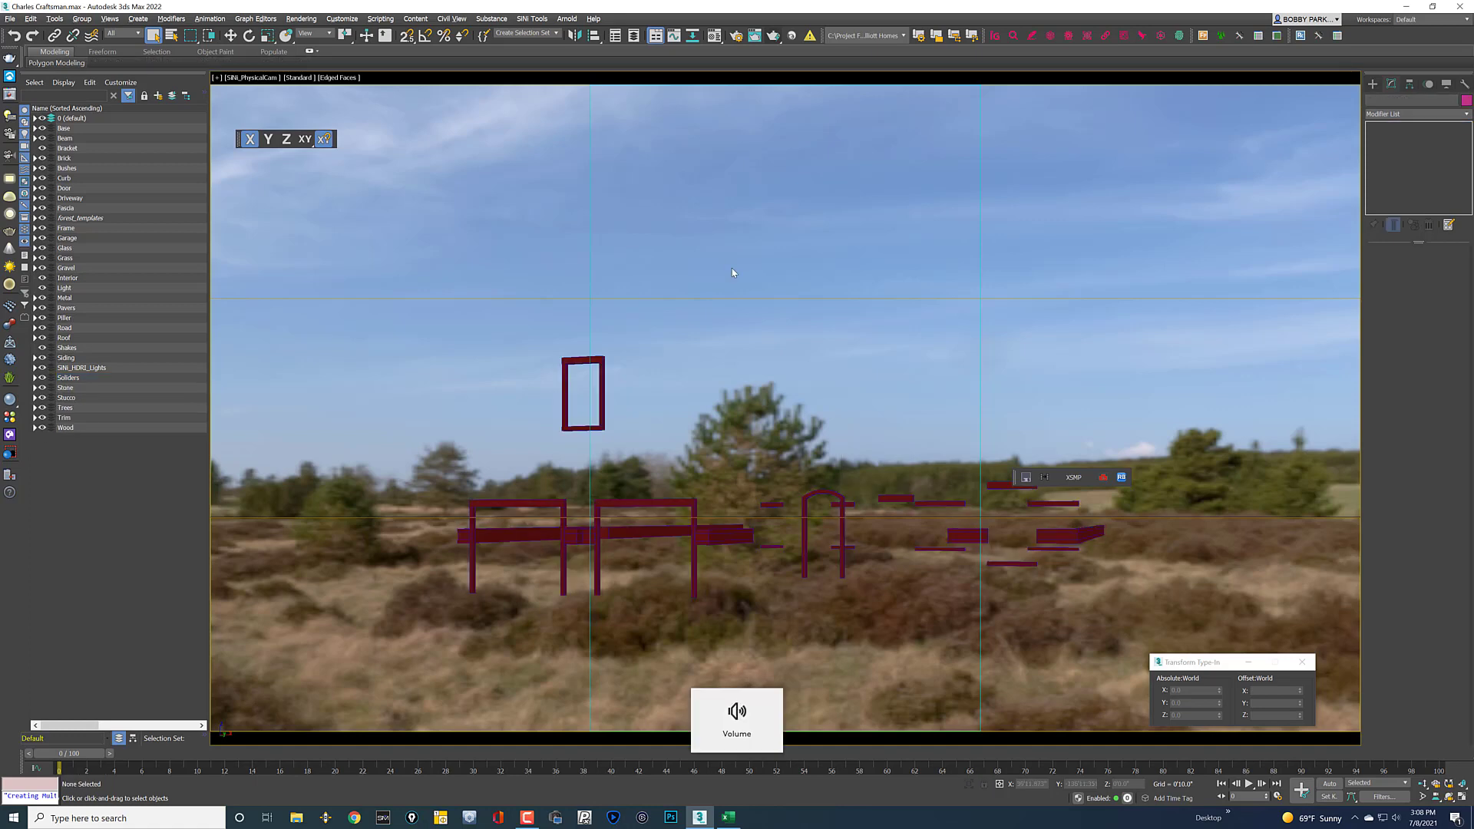